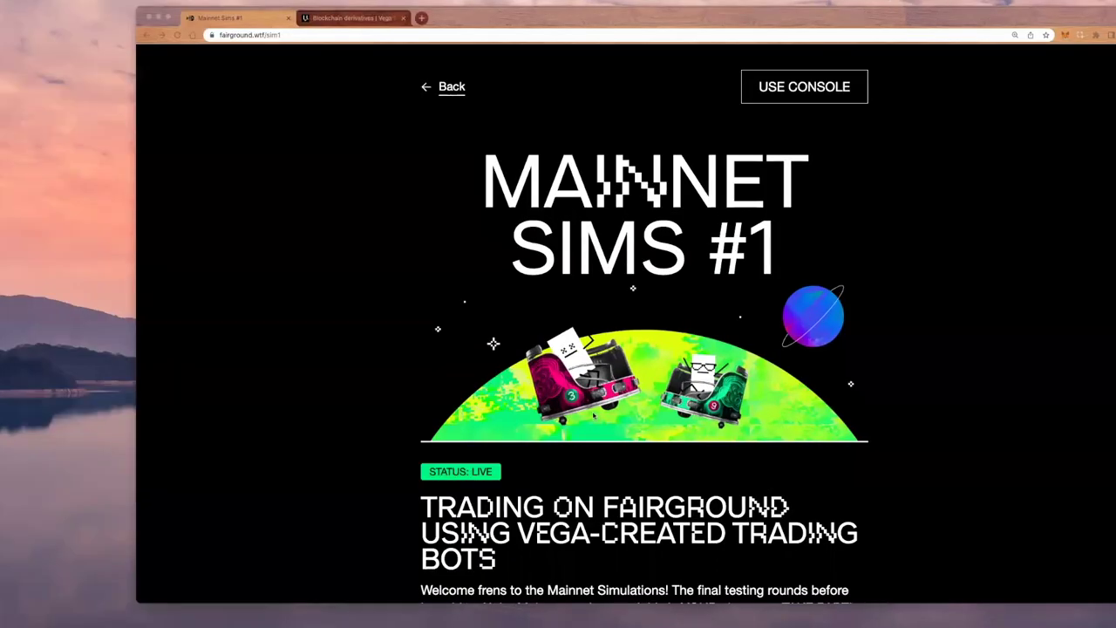
- Reposition the browser, scroll to 'How to participate in the Mainnet Sims', and collapse the wallet-creation video
drag(785, 21, 704, 36)
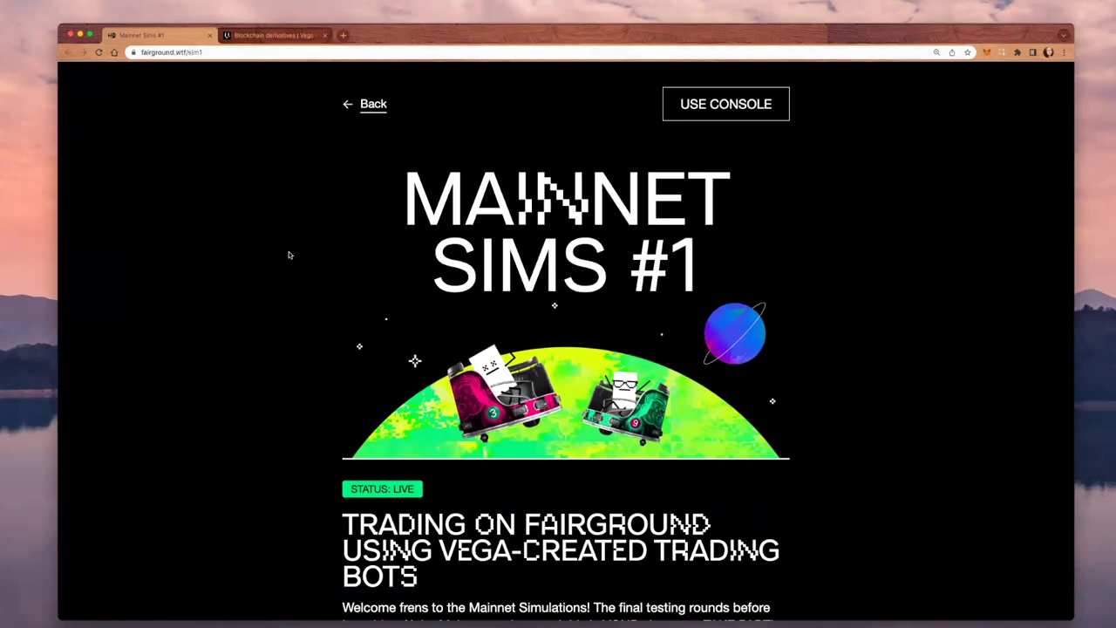
scroll(268, 255, down, 4)
scroll(268, 255, up, 4)
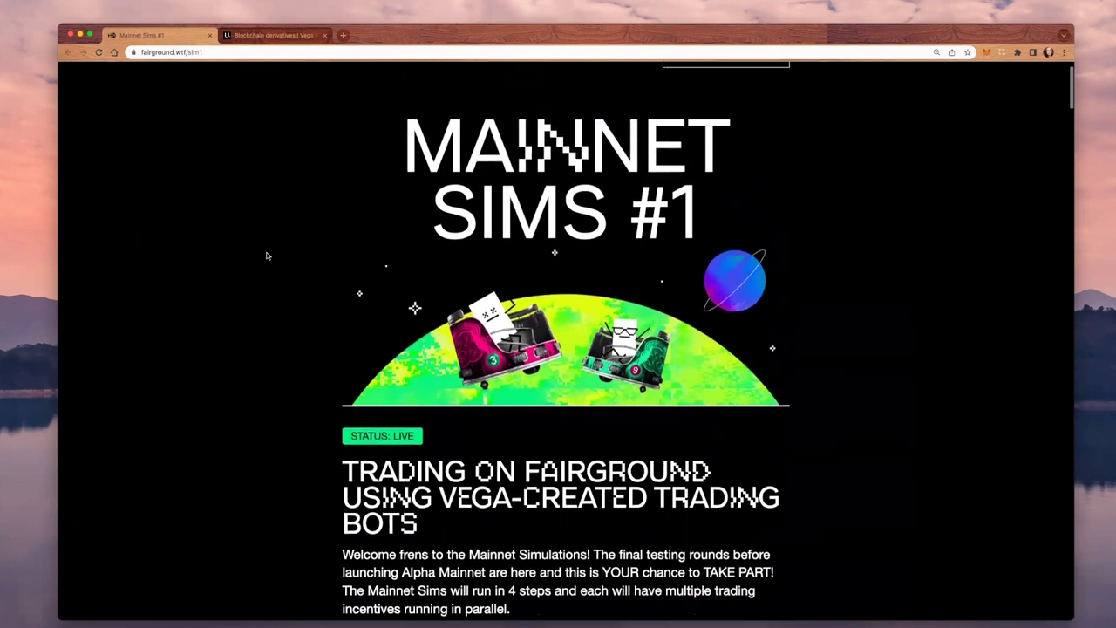
scroll(268, 255, down, 1)
scroll(267, 255, down, 5)
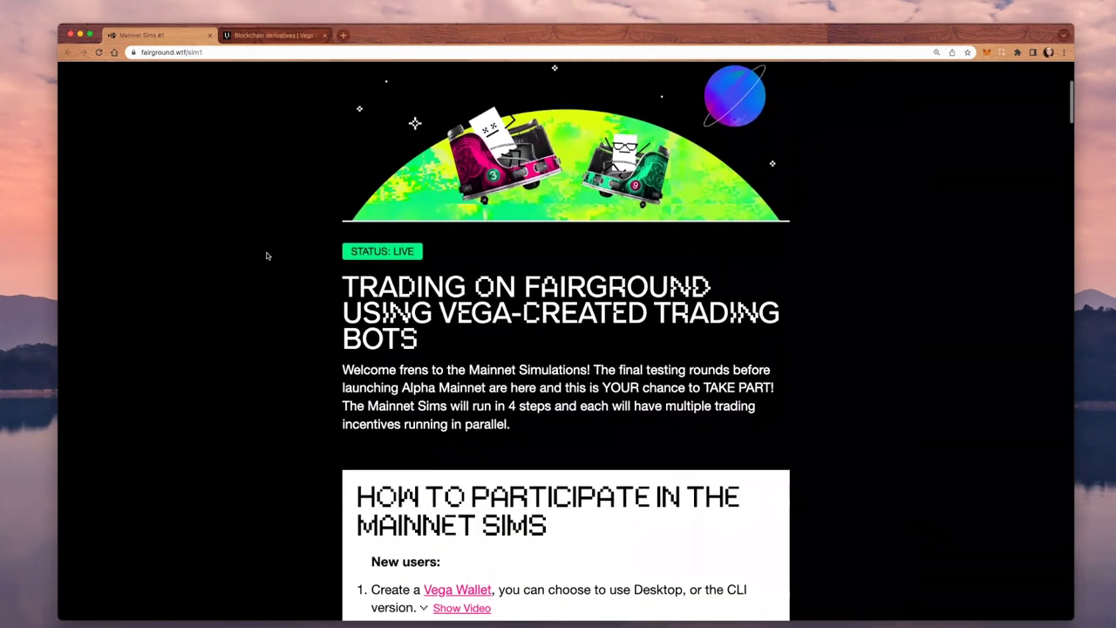
scroll(268, 255, down, 2)
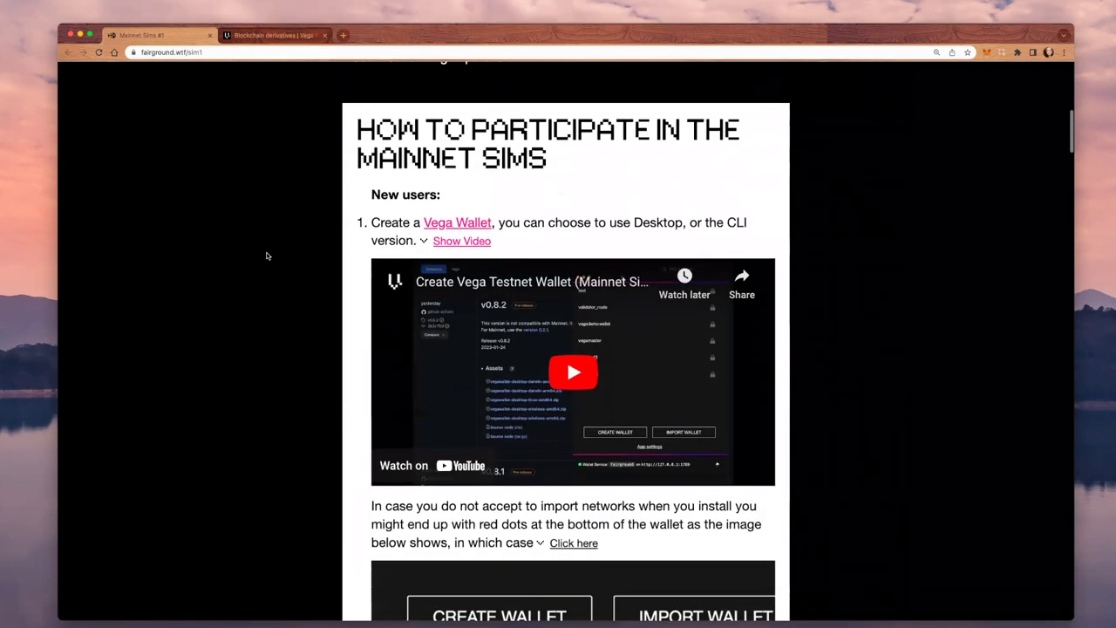
click(440, 242)
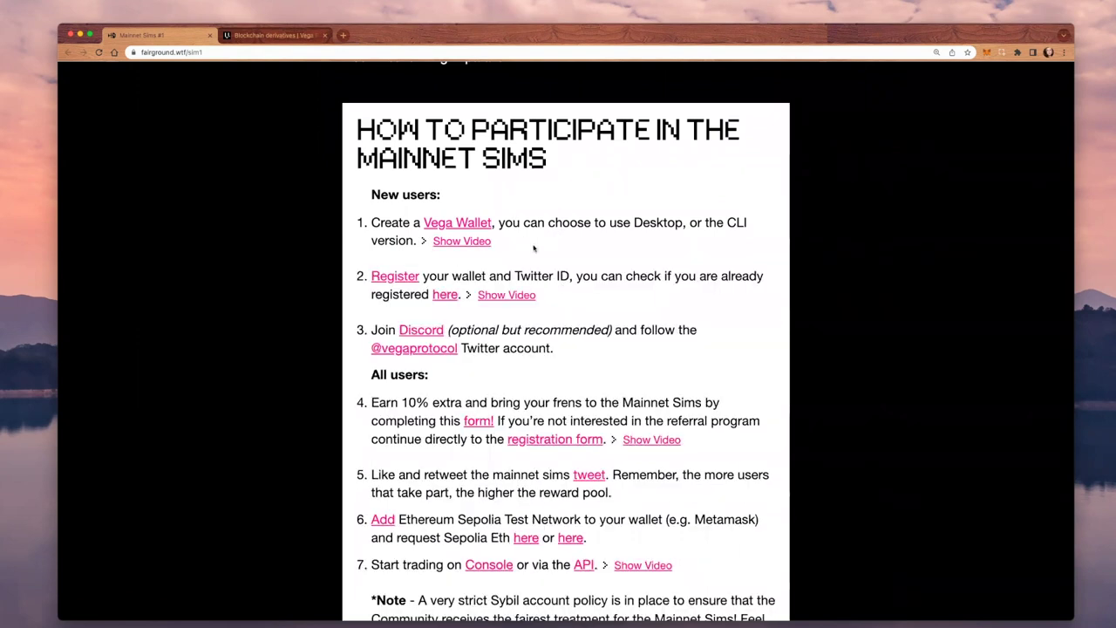
- On vega.xyz, go to Use Vega > Get the Vega Wallet and reach the GitHub desktop wallet releases
click(288, 38)
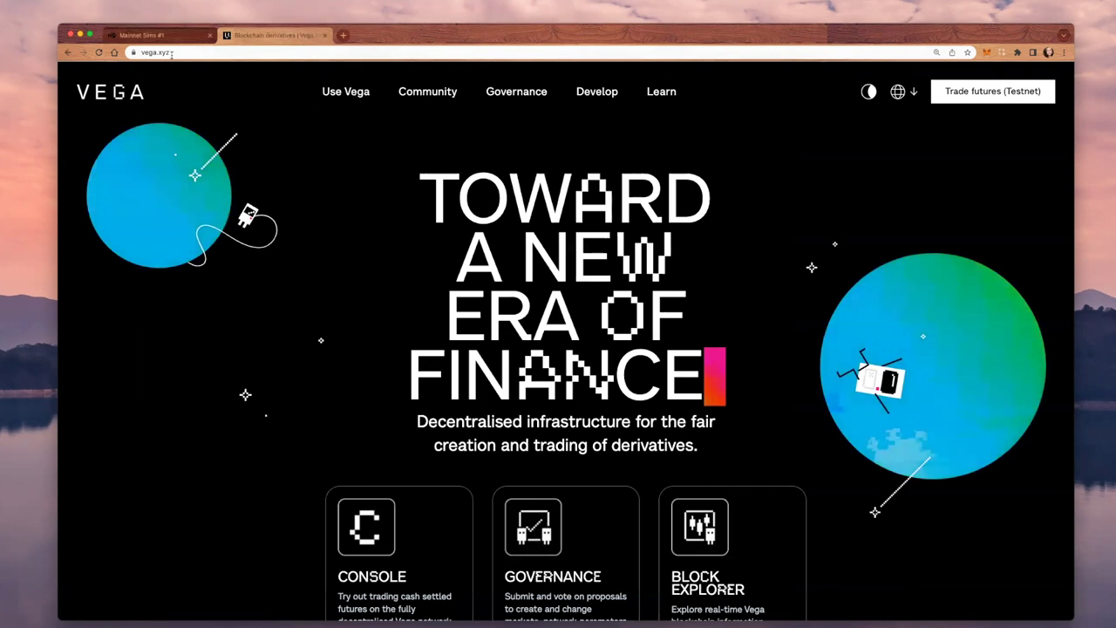
mouse_move(332, 93)
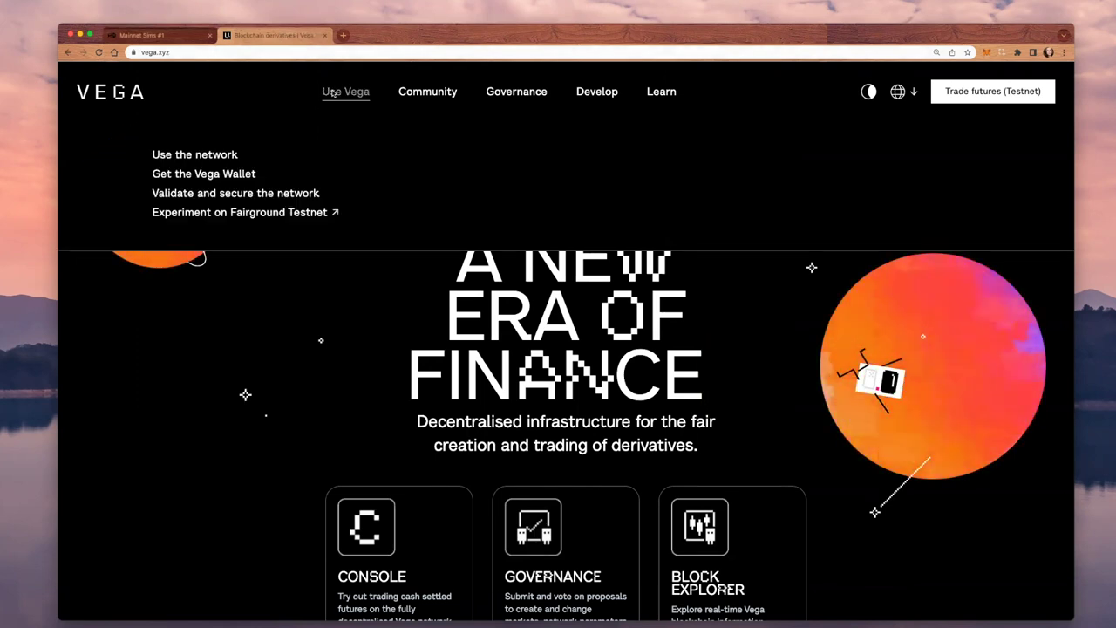
mouse_move(370, 92)
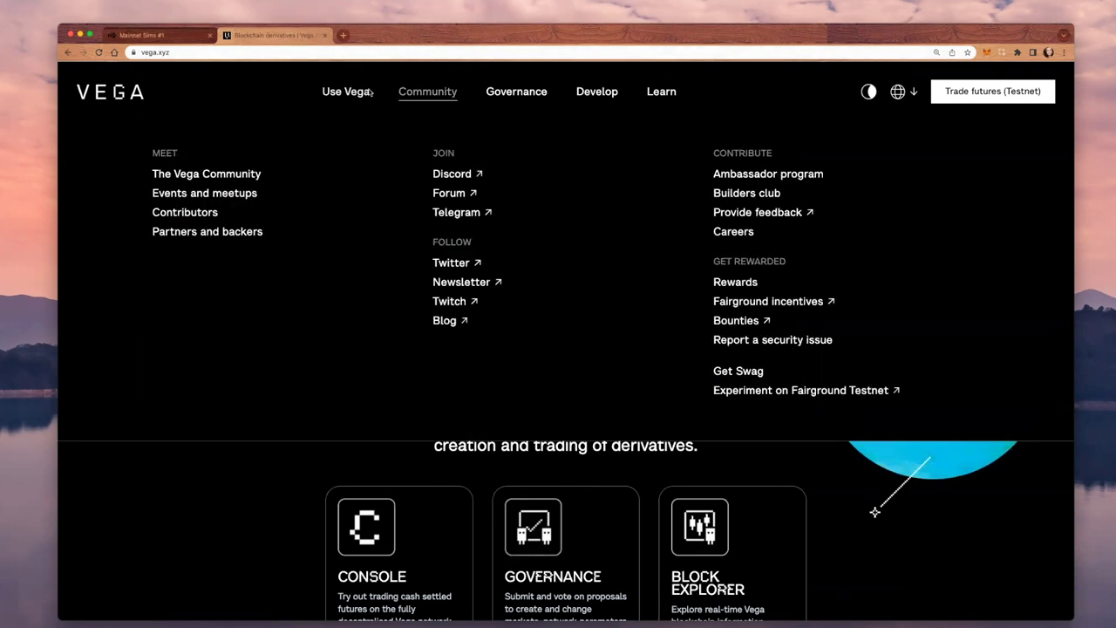
click(237, 172)
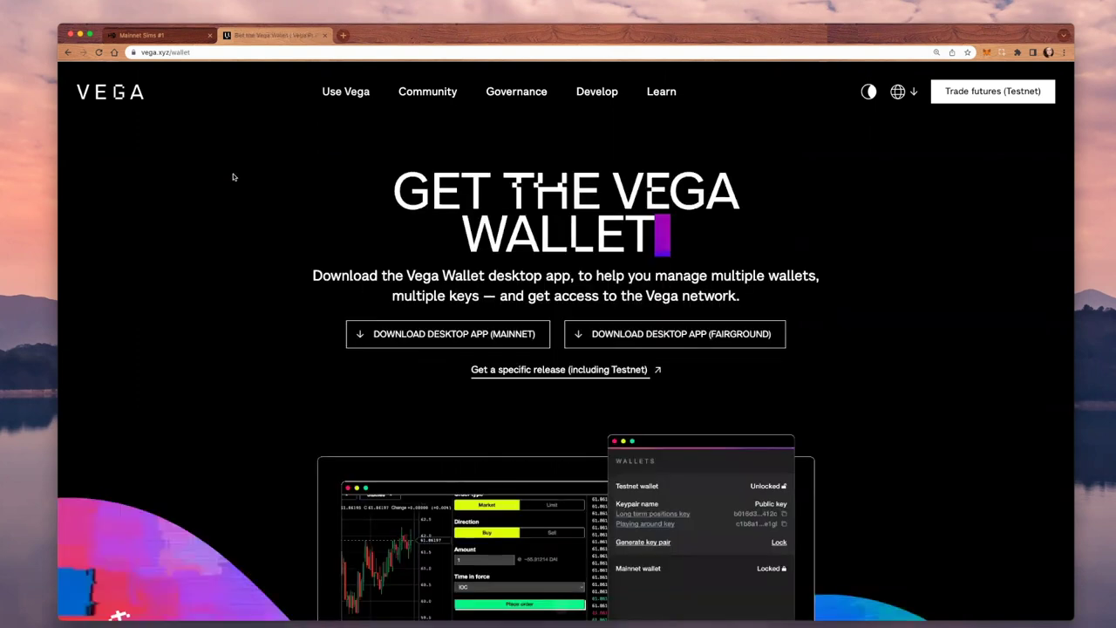
scroll(296, 333, down, 3)
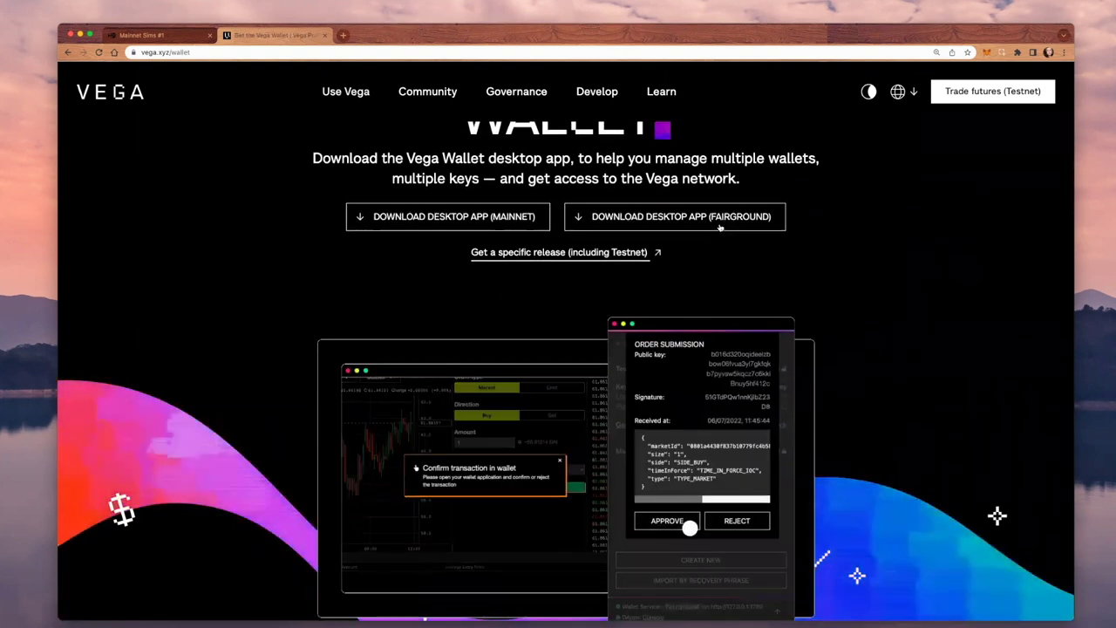
scroll(540, 280, up, 2)
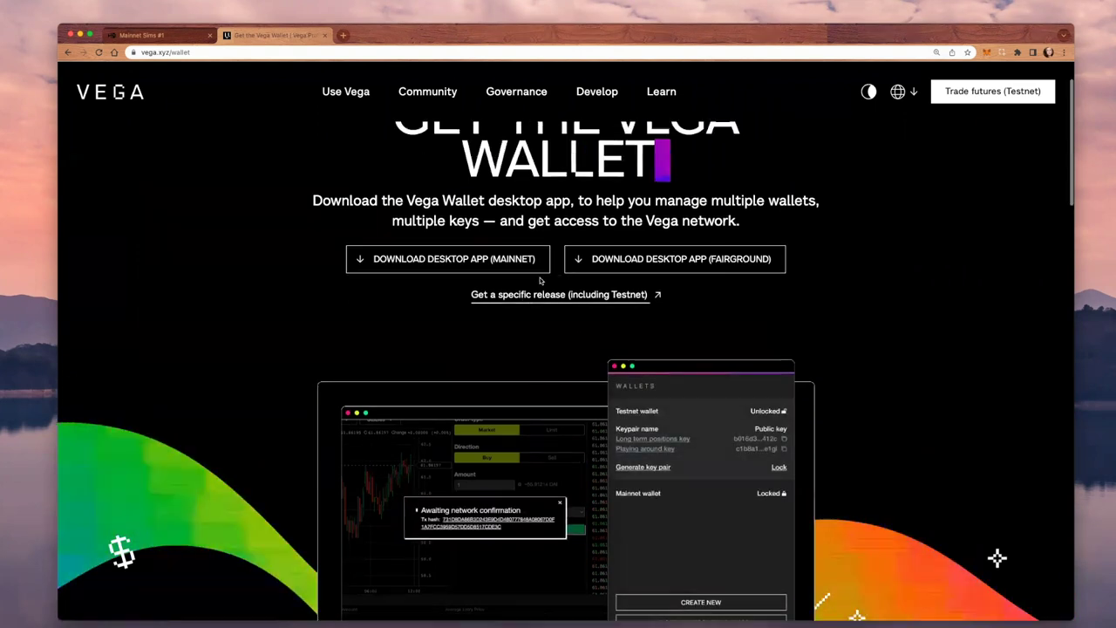
scroll(540, 280, up, 2)
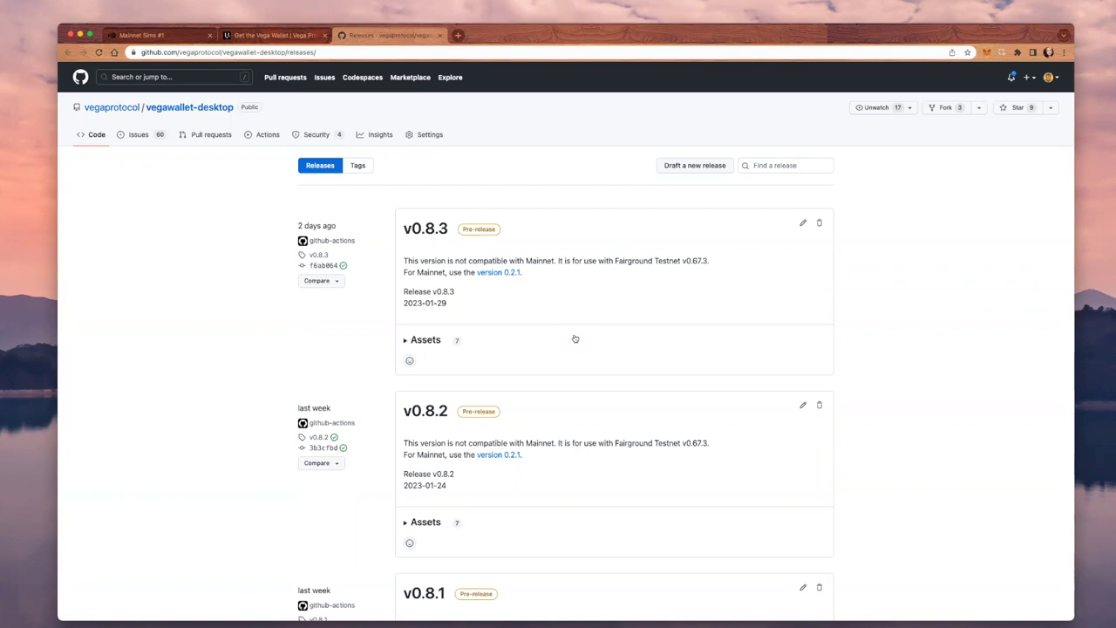
- Save vegawallet-desktop-macos-apple-silicon.zip from v0.8.3 Assets to the Desktop, choosing Keep despite the warning
click(415, 342)
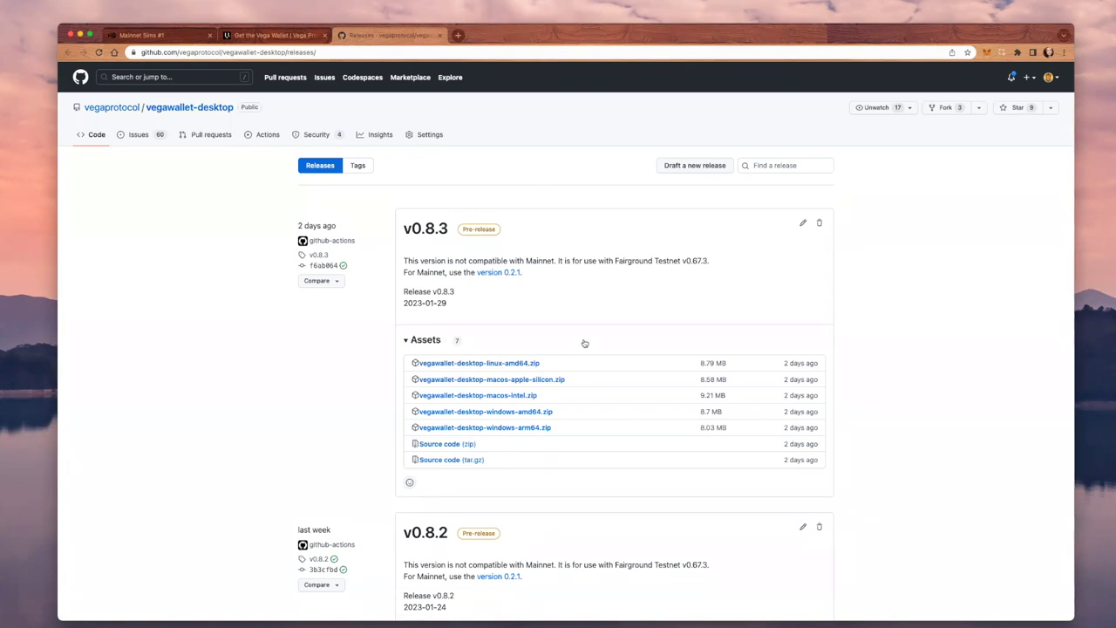
click(551, 381)
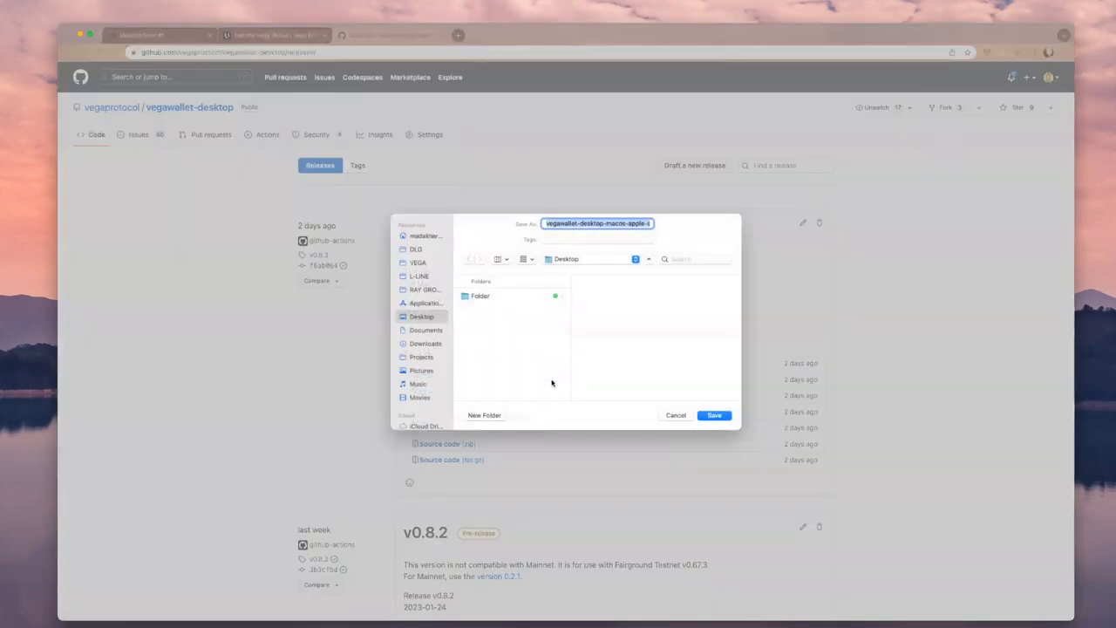
click(711, 416)
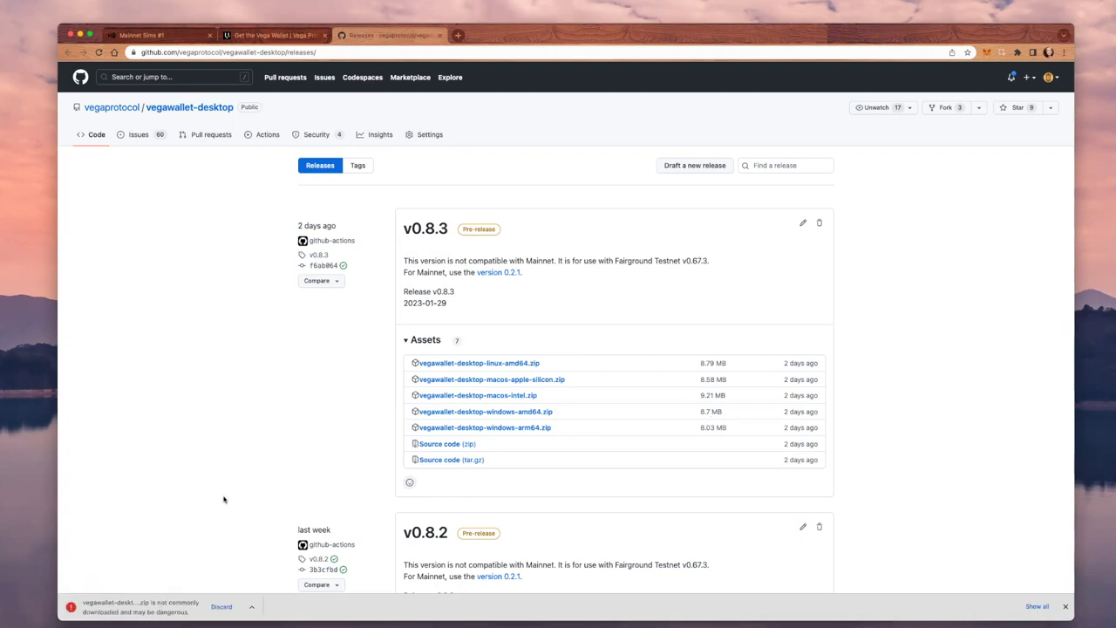
click(252, 609)
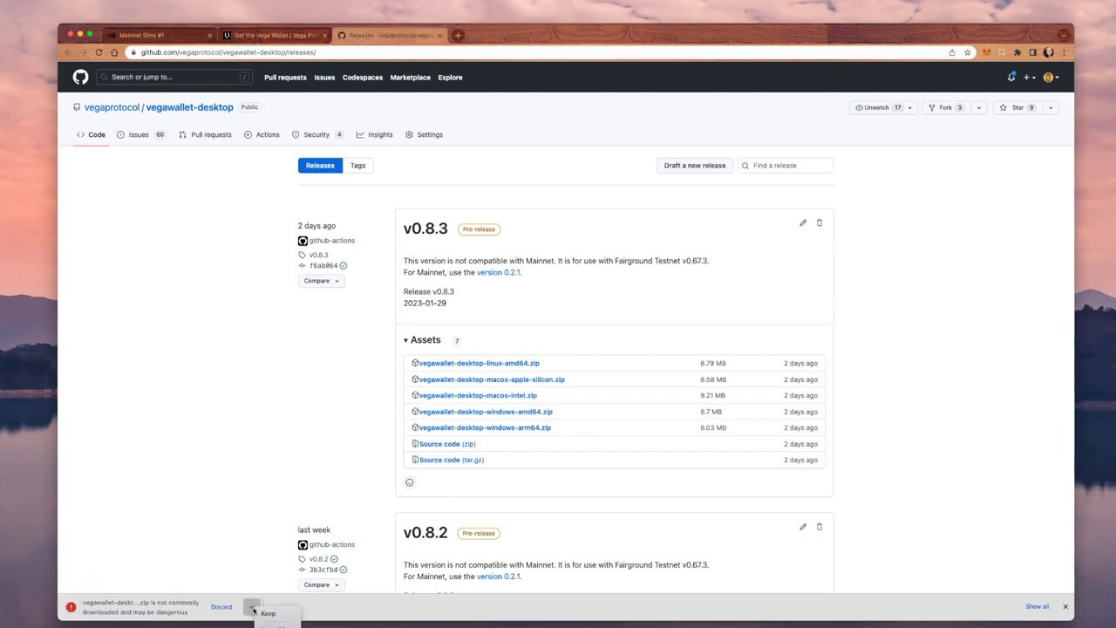
click(266, 613)
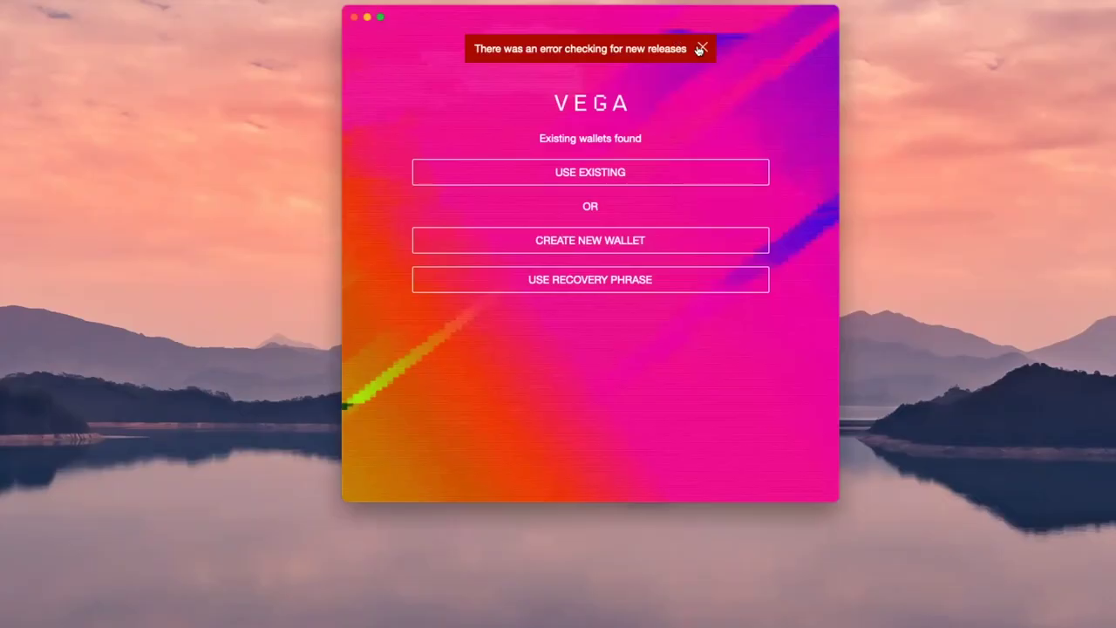
- Dismiss the red release-check error banner and drag the wallet window lower on screen
click(701, 50)
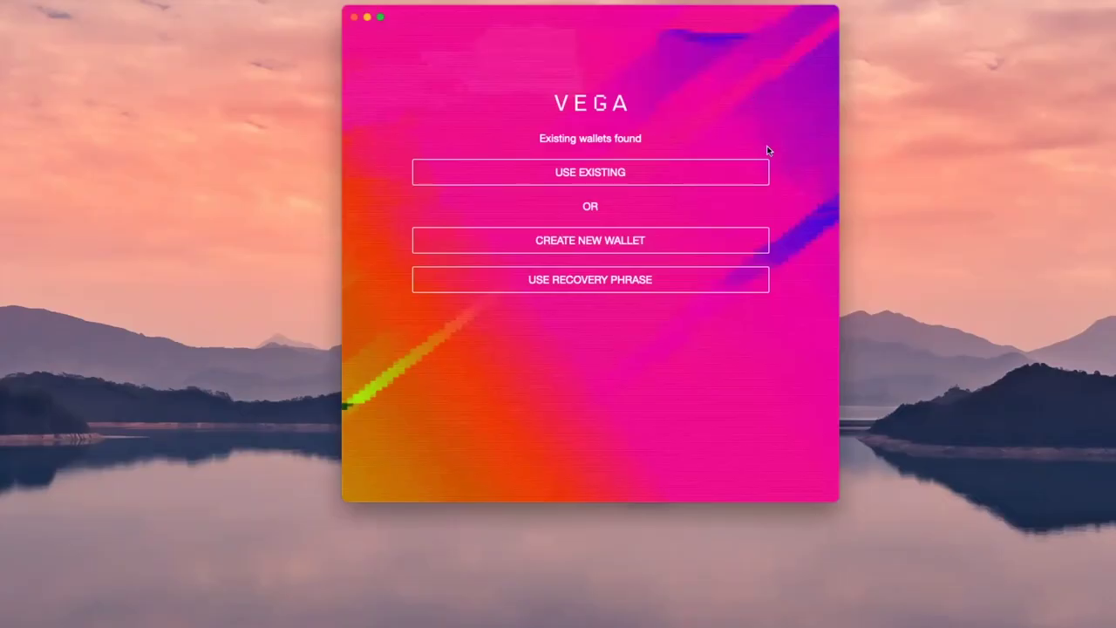
drag(800, 9, 769, 84)
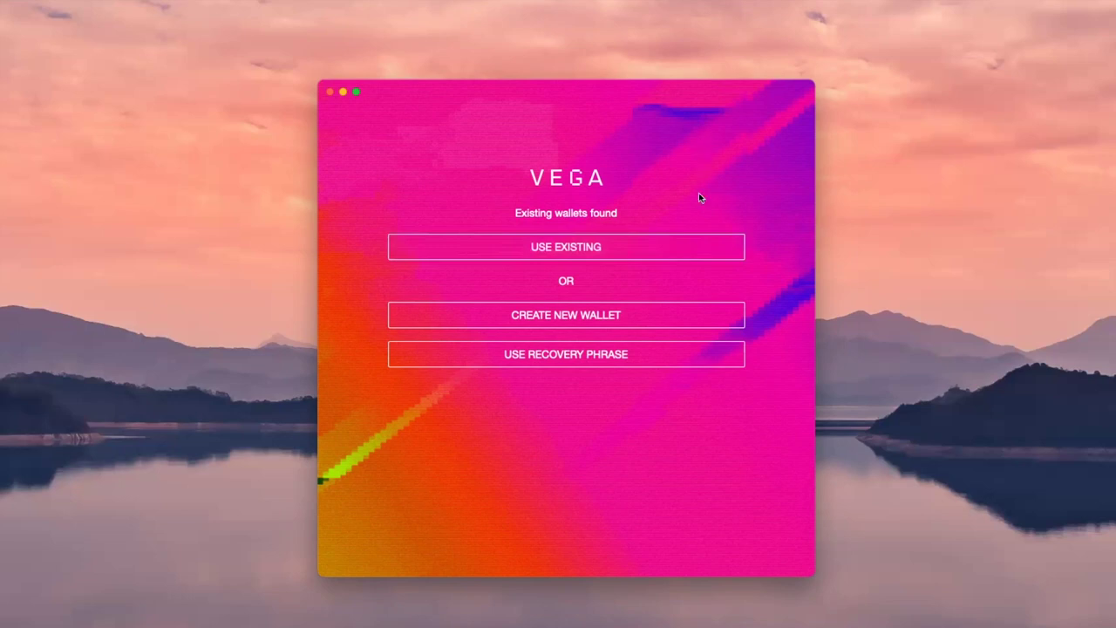
- Continue with USE EXISTING and expand the wallet service panel's network settings
click(600, 251)
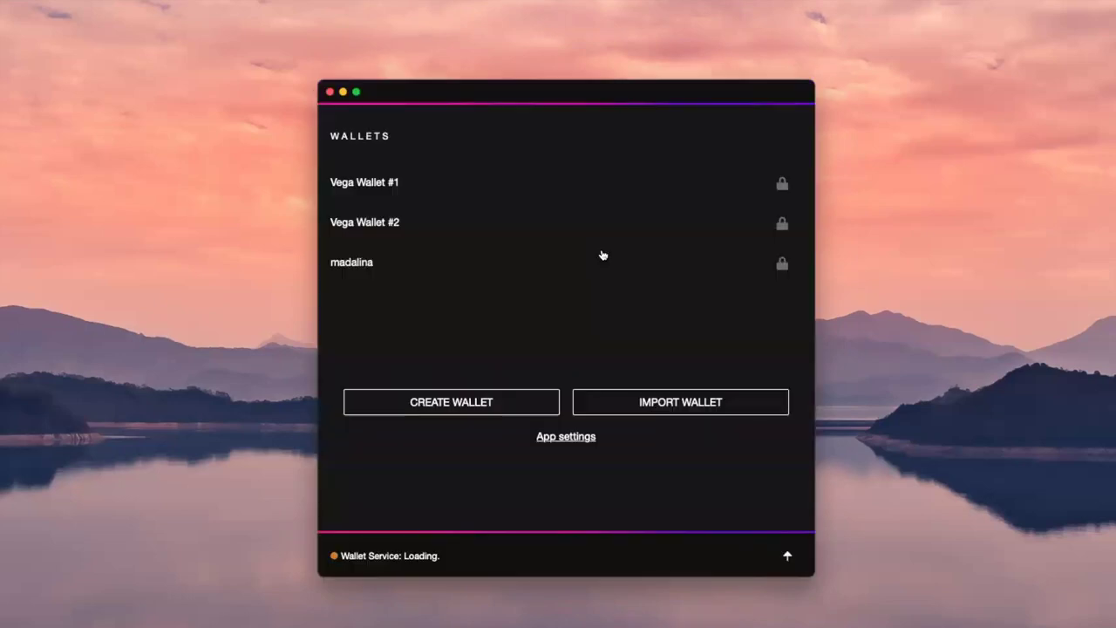
click(789, 558)
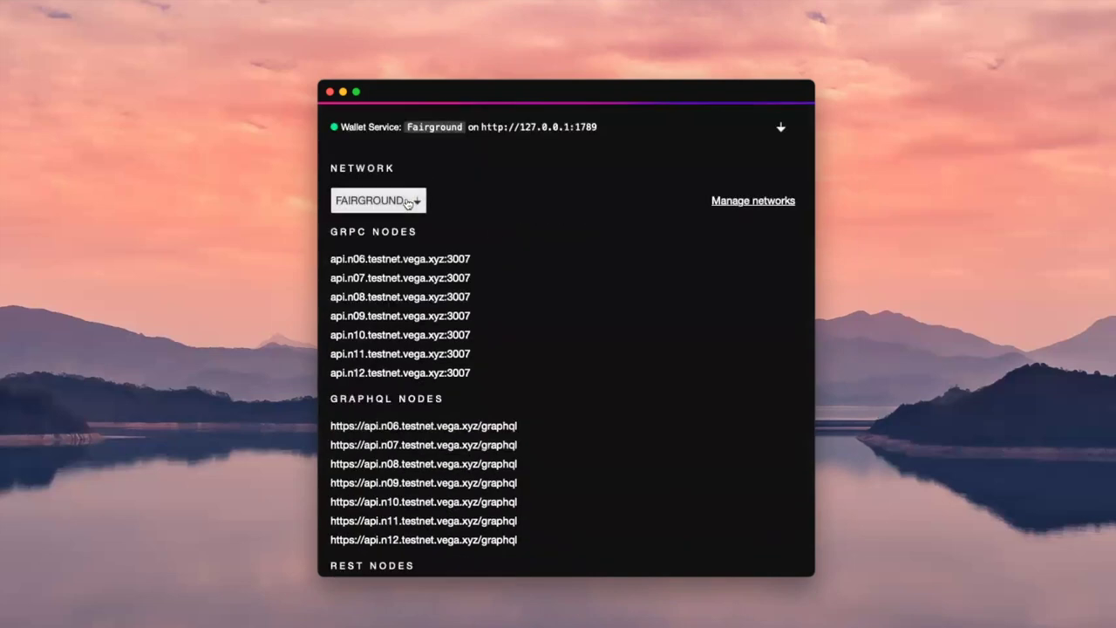
click(758, 204)
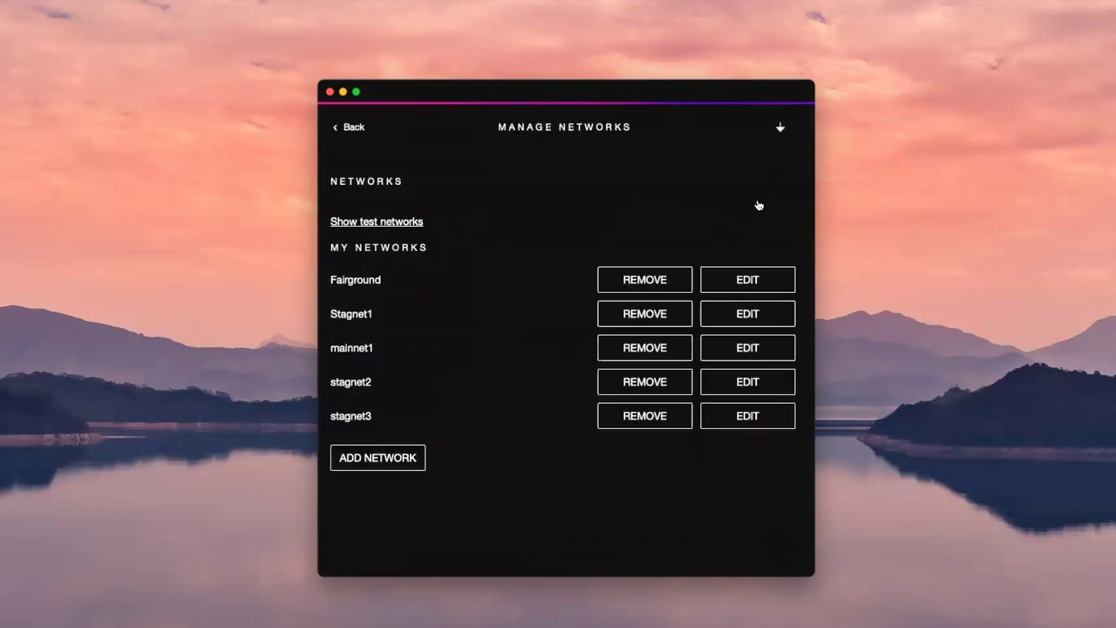
click(356, 127)
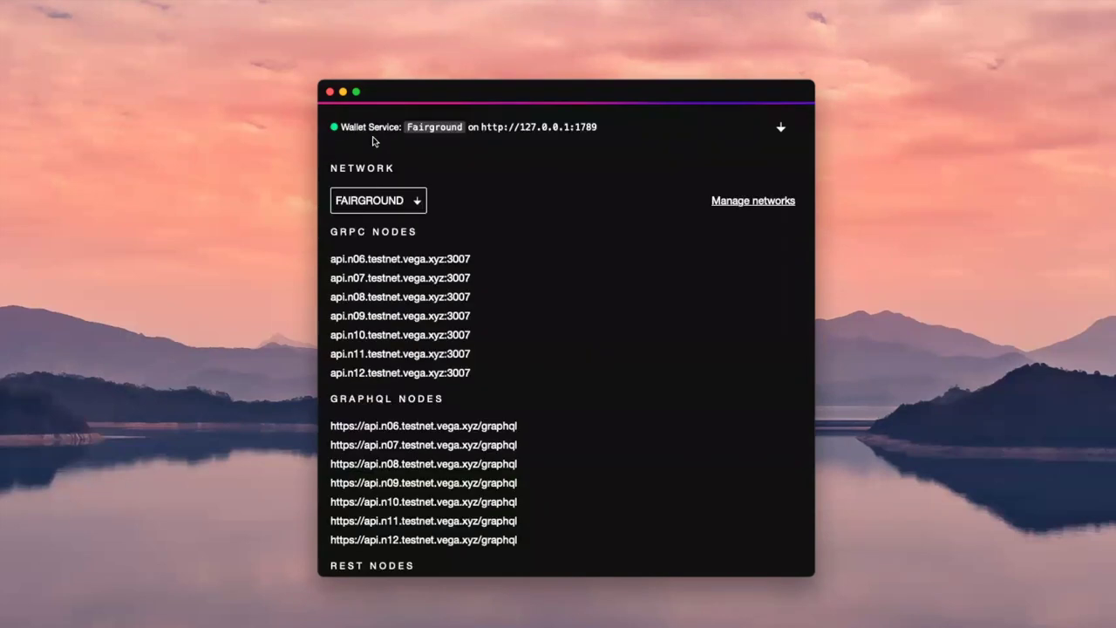
- Check Fairground in the network dropdown, then remove Fairground under Manage networks
click(383, 203)
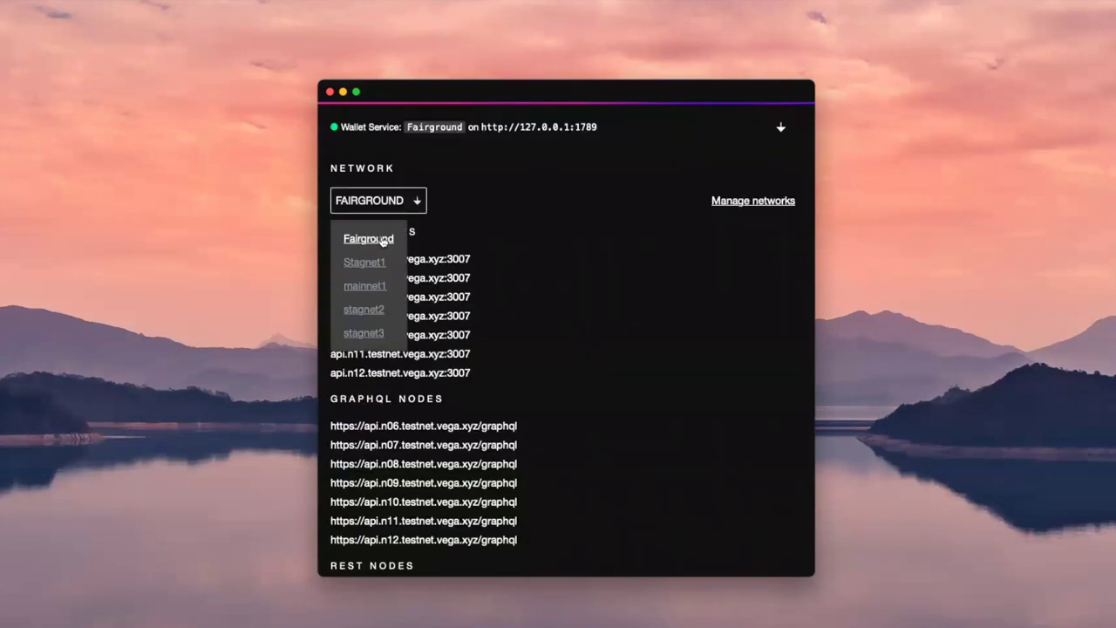
click(382, 239)
click(394, 200)
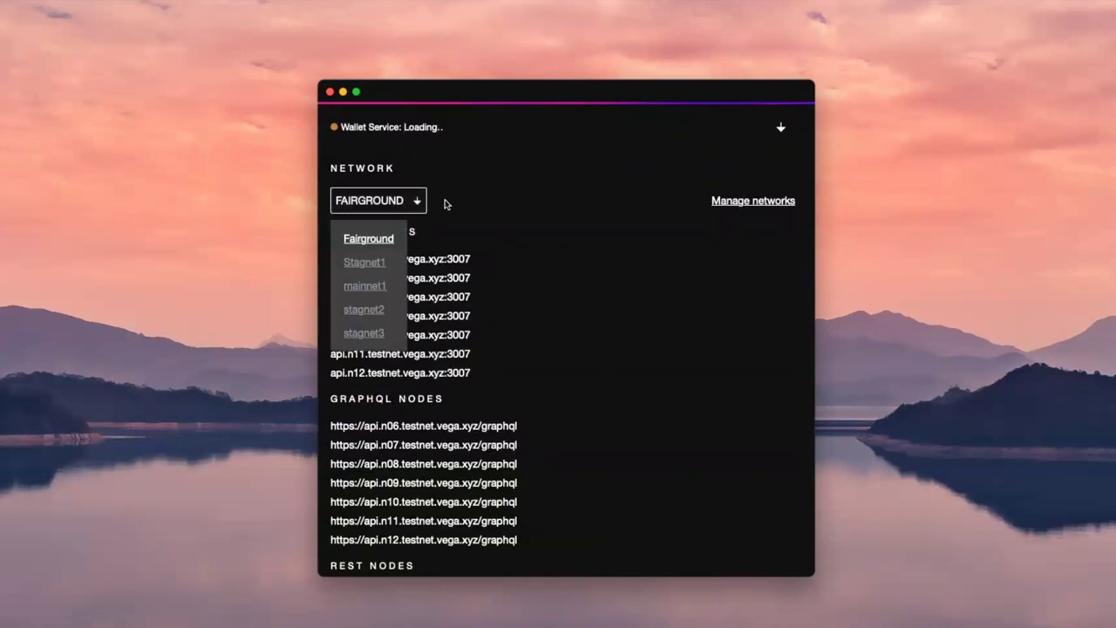
click(427, 201)
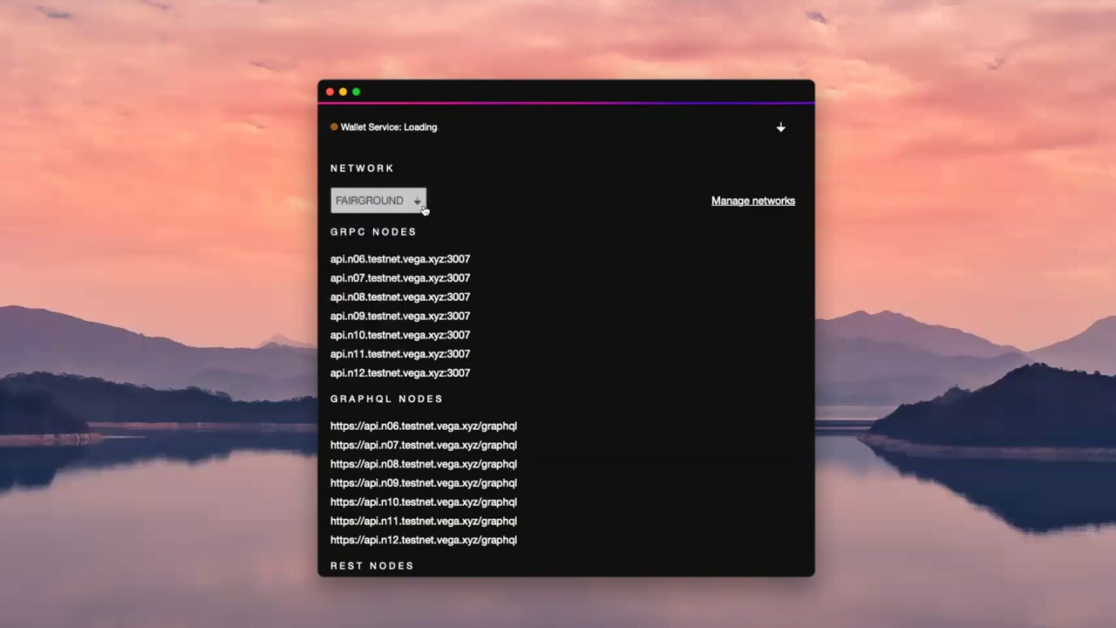
click(733, 206)
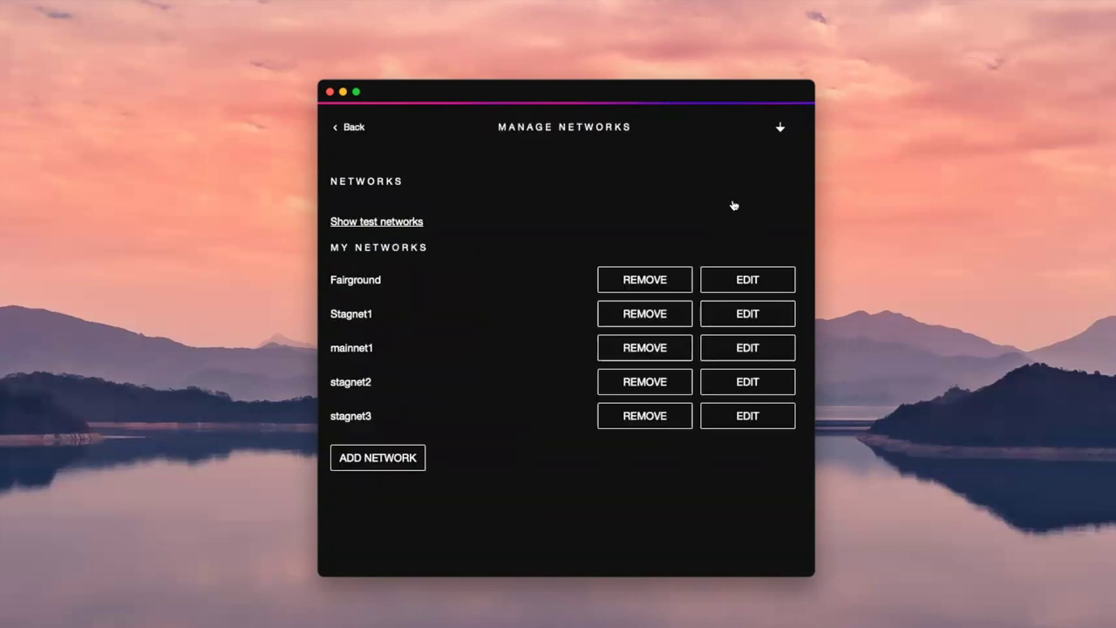
click(654, 280)
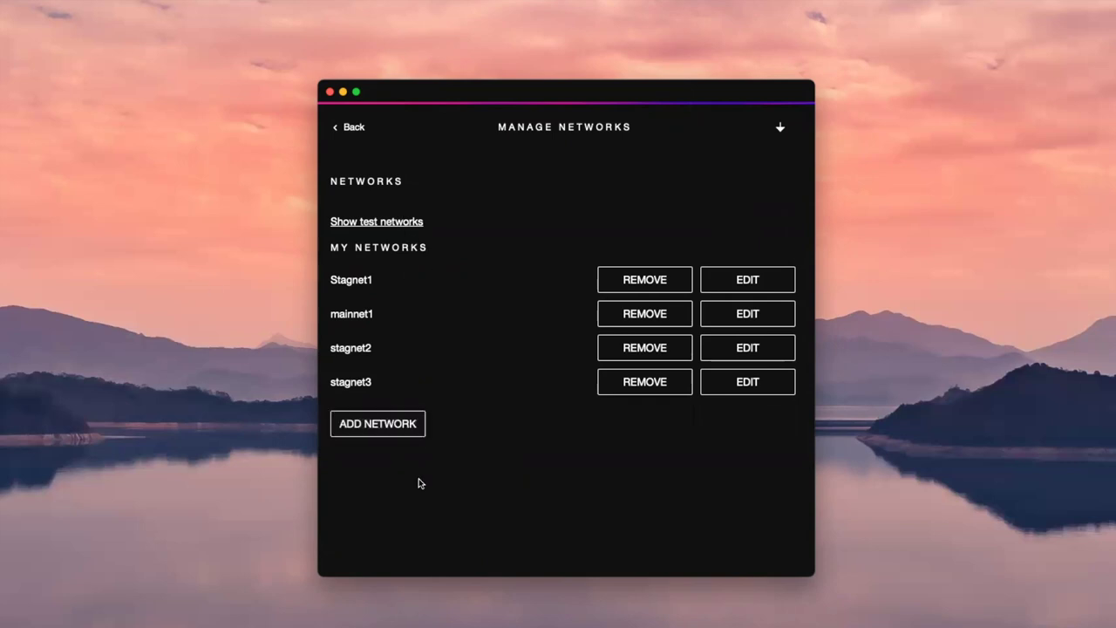
- Choose Add Network to show the empty URL-or-path and network-name form
click(390, 424)
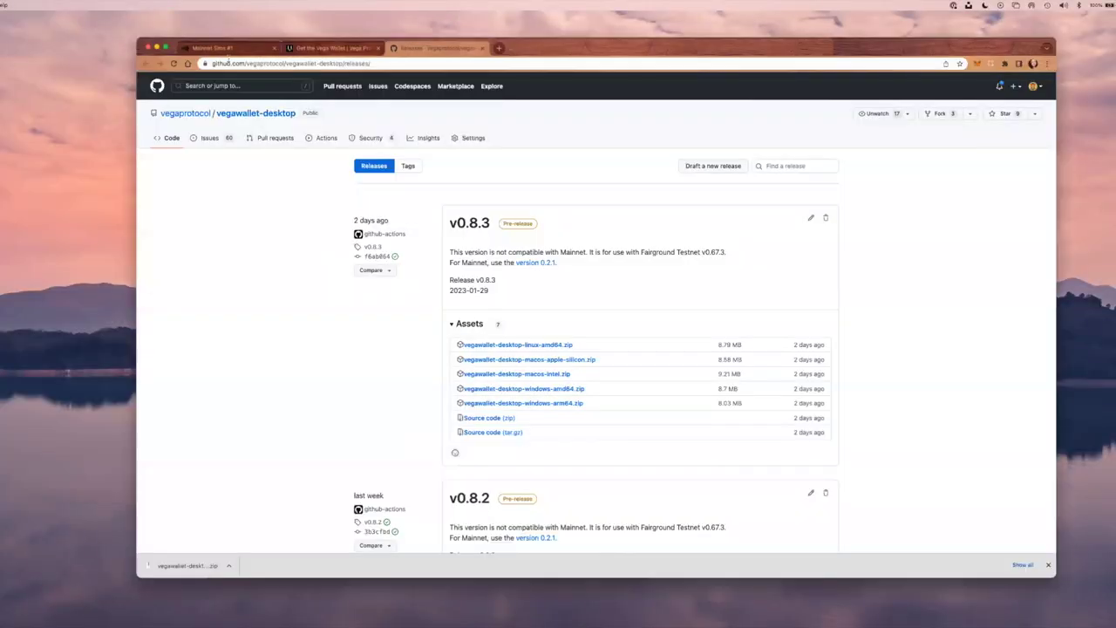
- On the Mainnet Sims #1 tab, expand the wallet-creation video and the red status dots fix
click(247, 50)
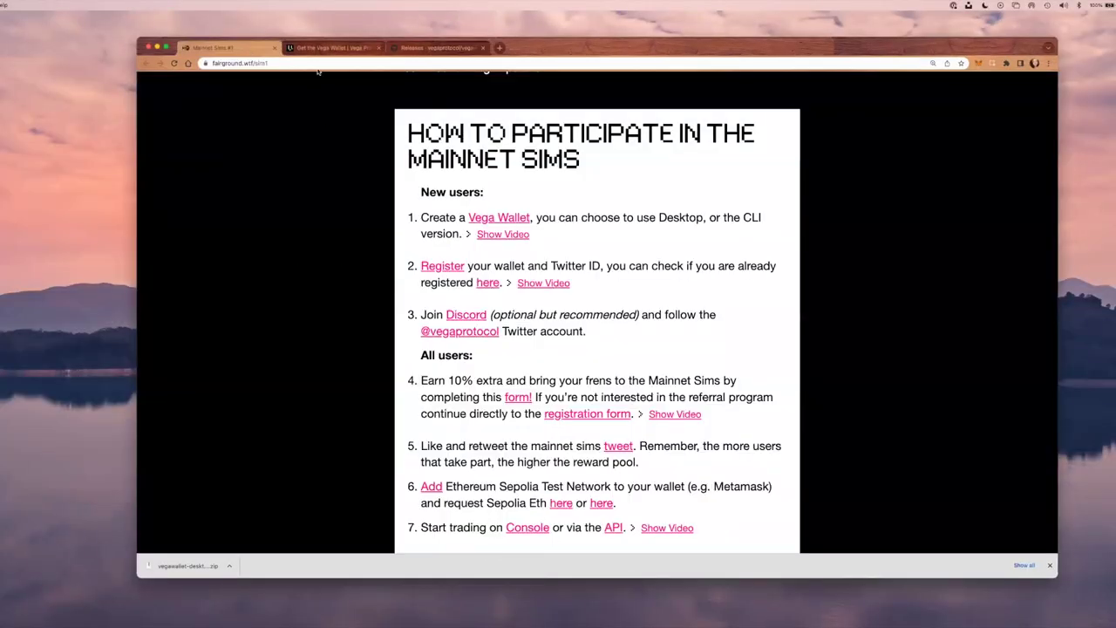
scroll(584, 367, down, 2)
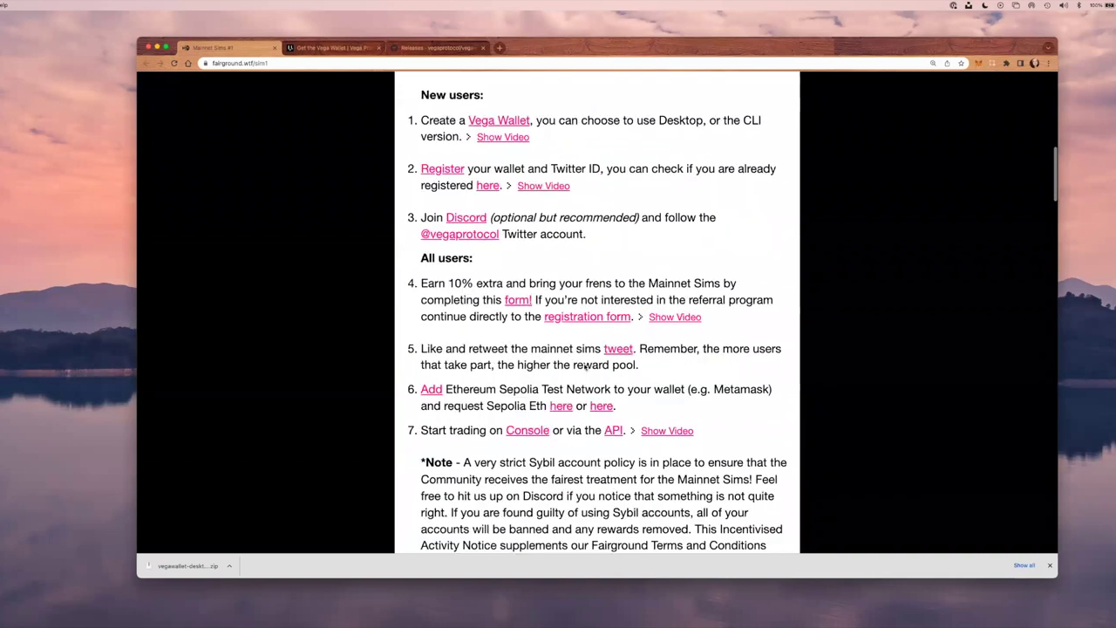
scroll(586, 366, up, 2)
click(469, 226)
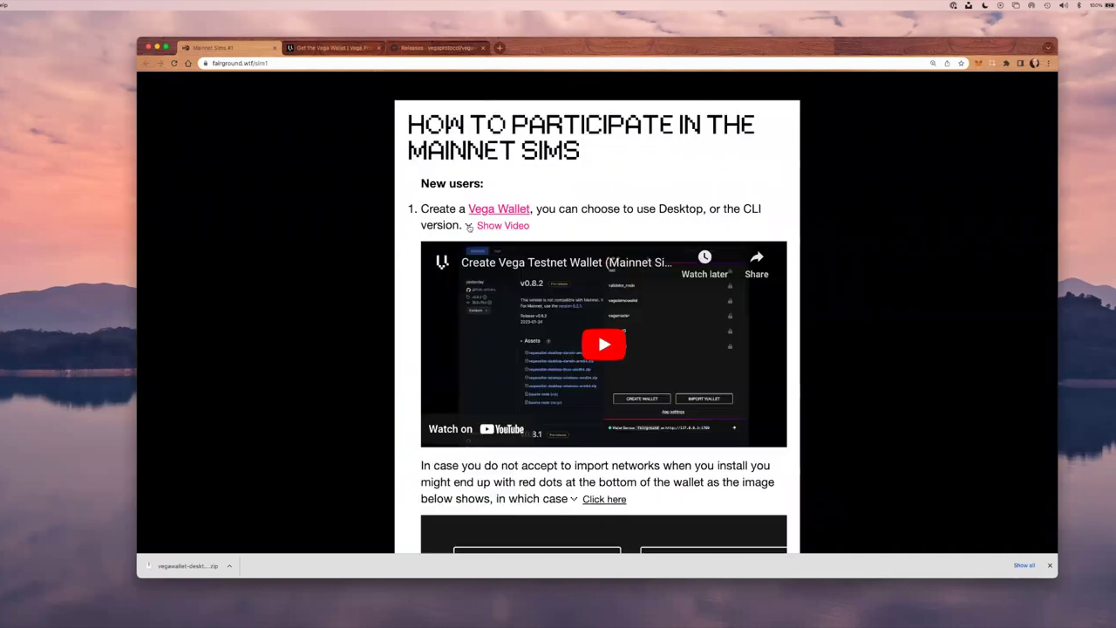
scroll(616, 339, down, 2)
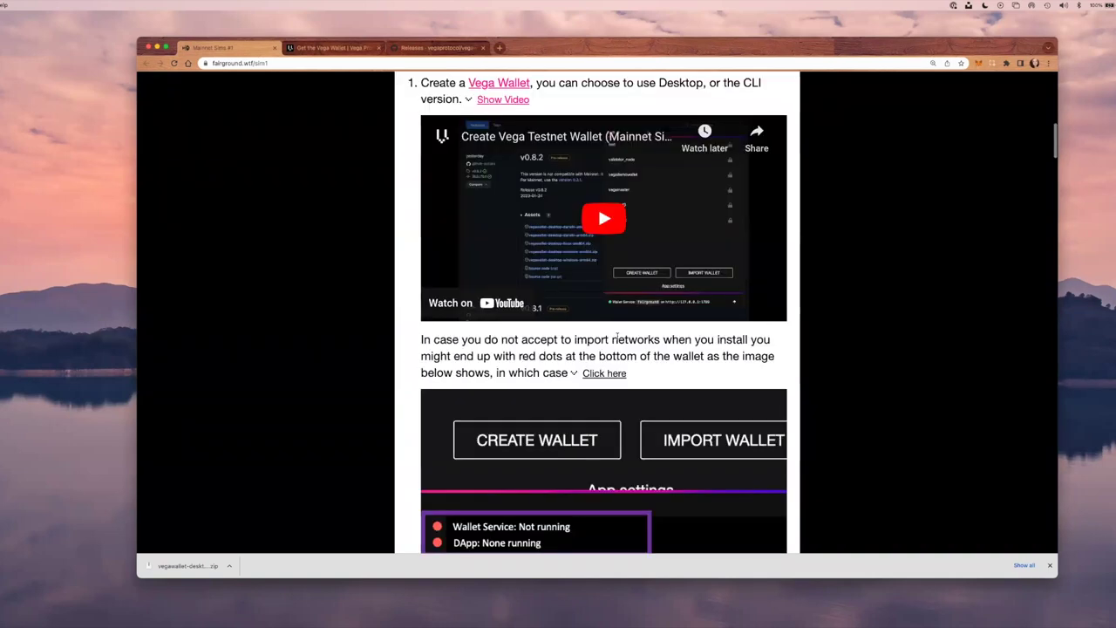
scroll(571, 356, down, 1)
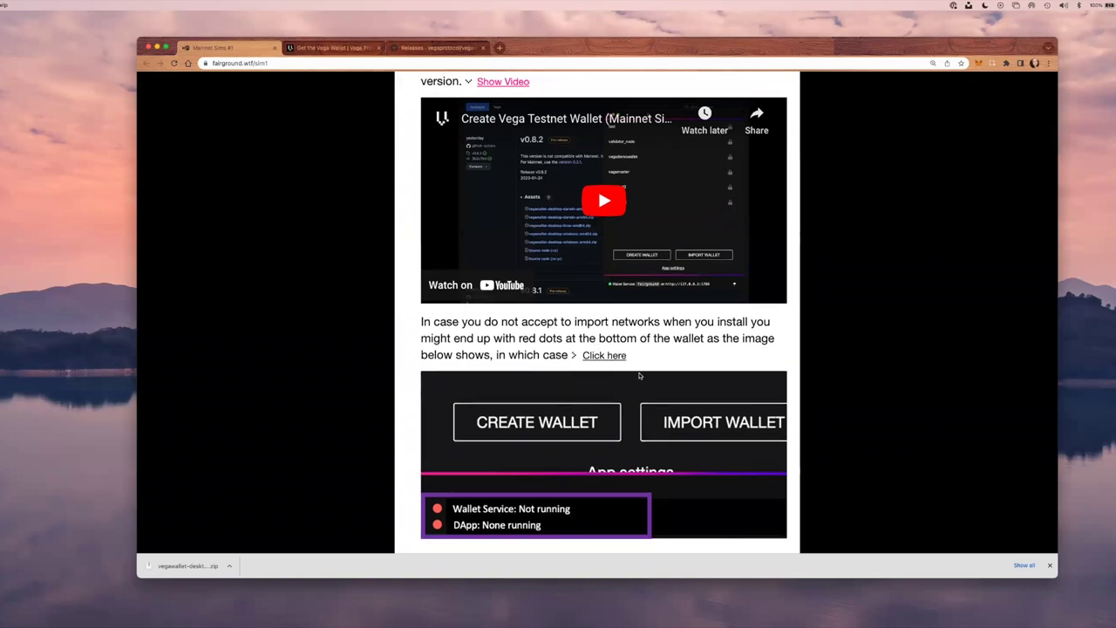
scroll(602, 362, down, 4)
scroll(639, 375, up, 1)
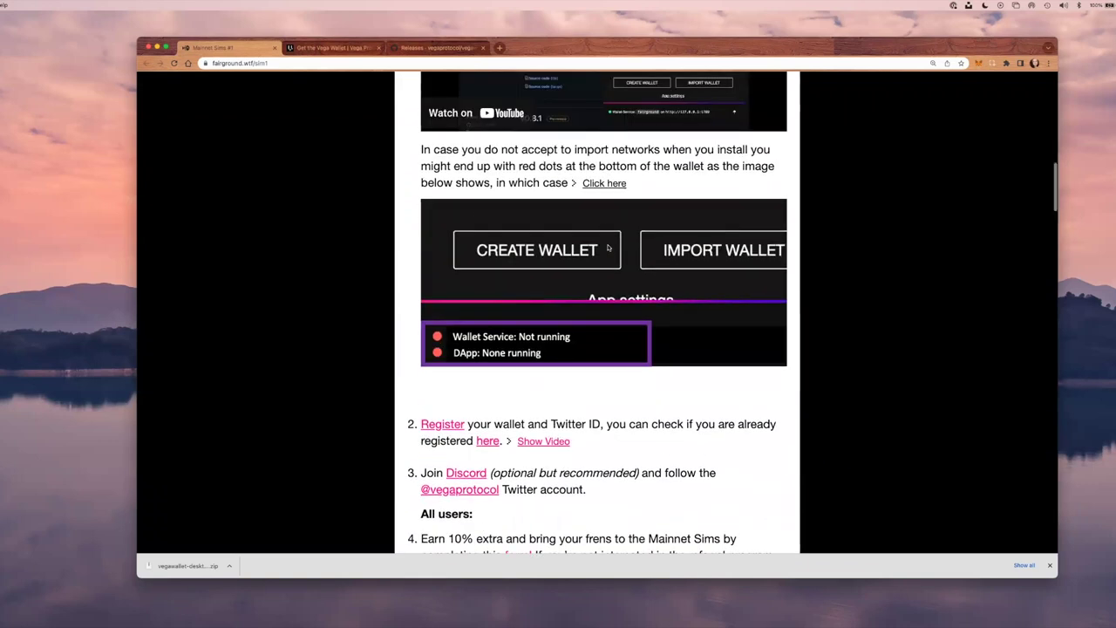
click(576, 185)
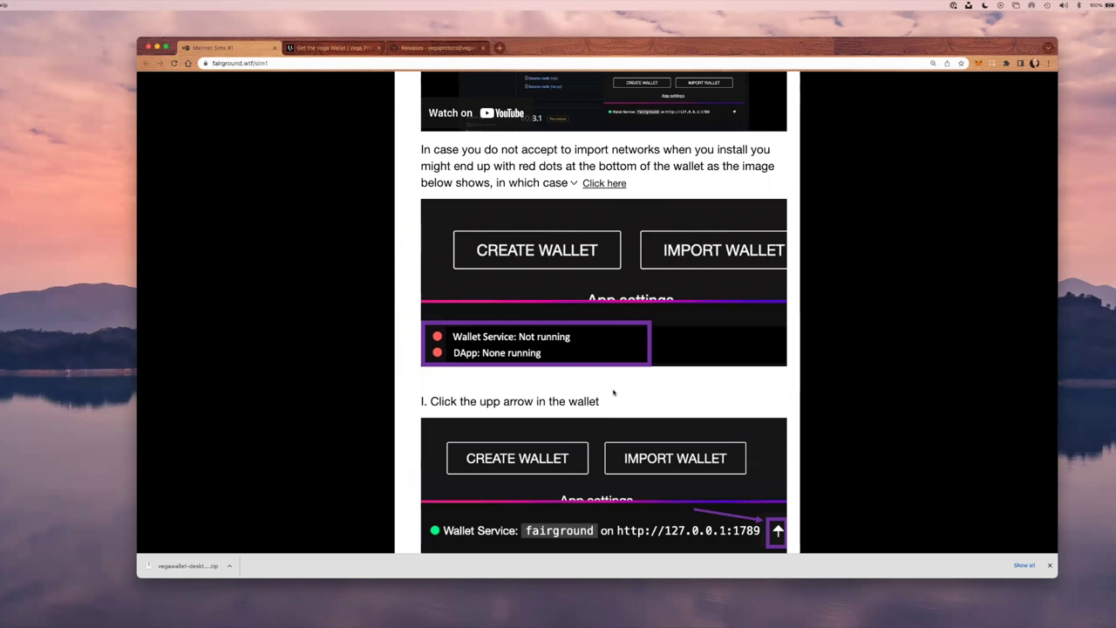
- Scroll to step IV and copy the vegawallet-fairground.toml config URL
scroll(612, 392, down, 7)
scroll(613, 391, down, 5)
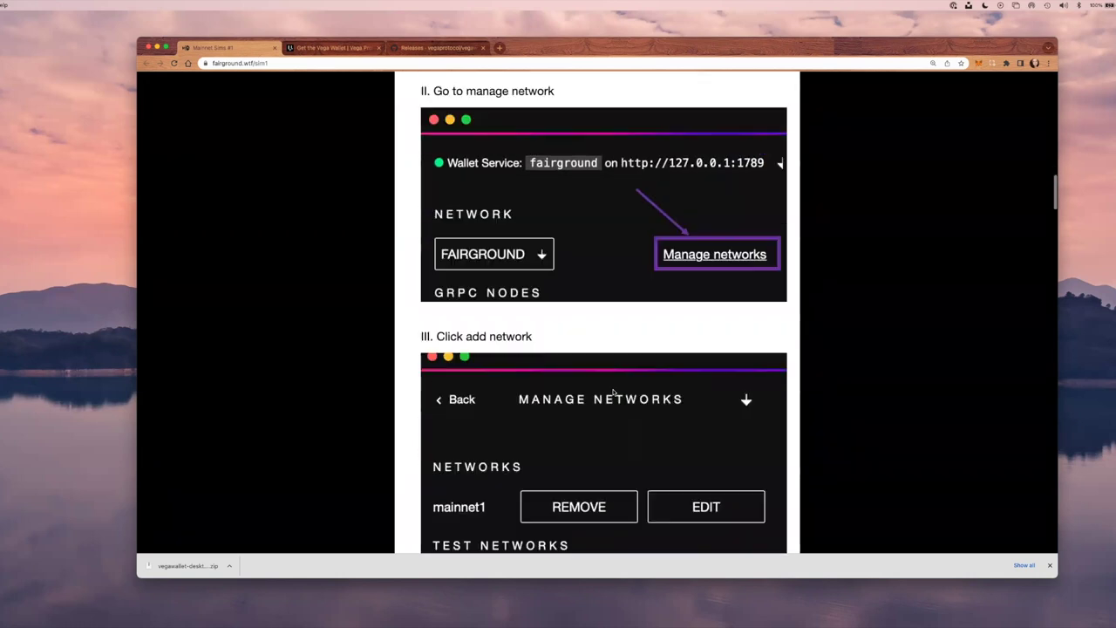
scroll(613, 392, down, 9)
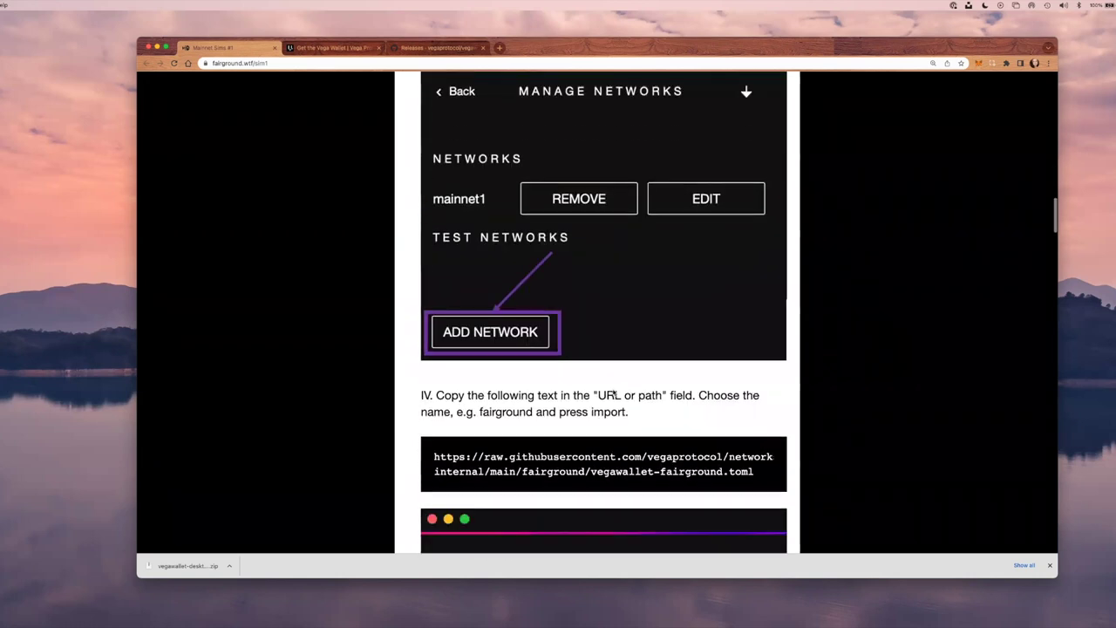
scroll(613, 389, up, 2)
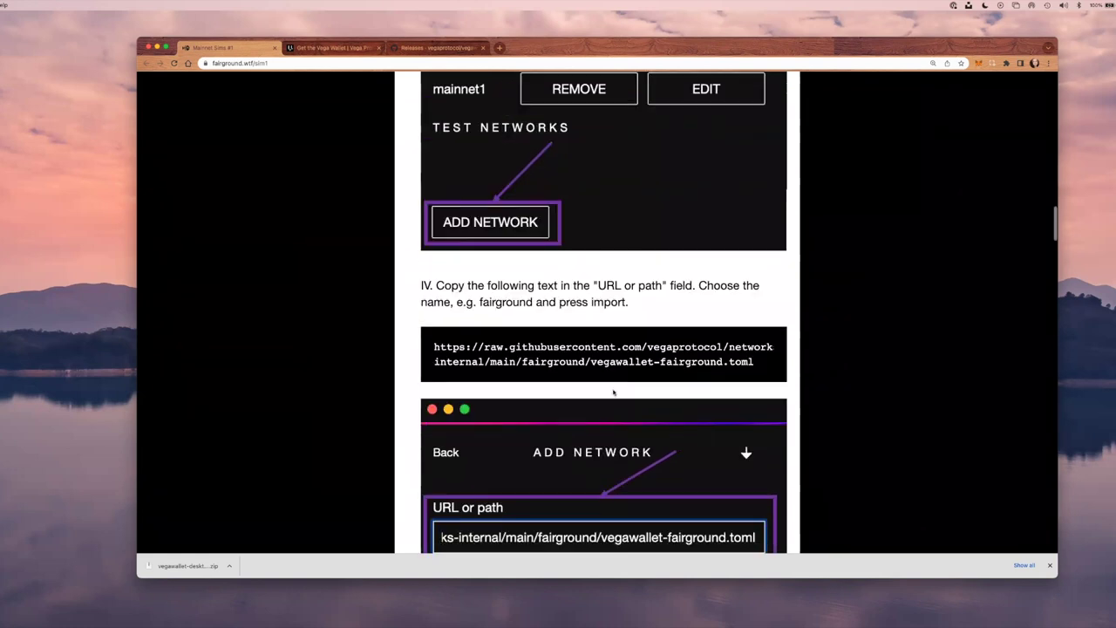
scroll(613, 393, down, 1)
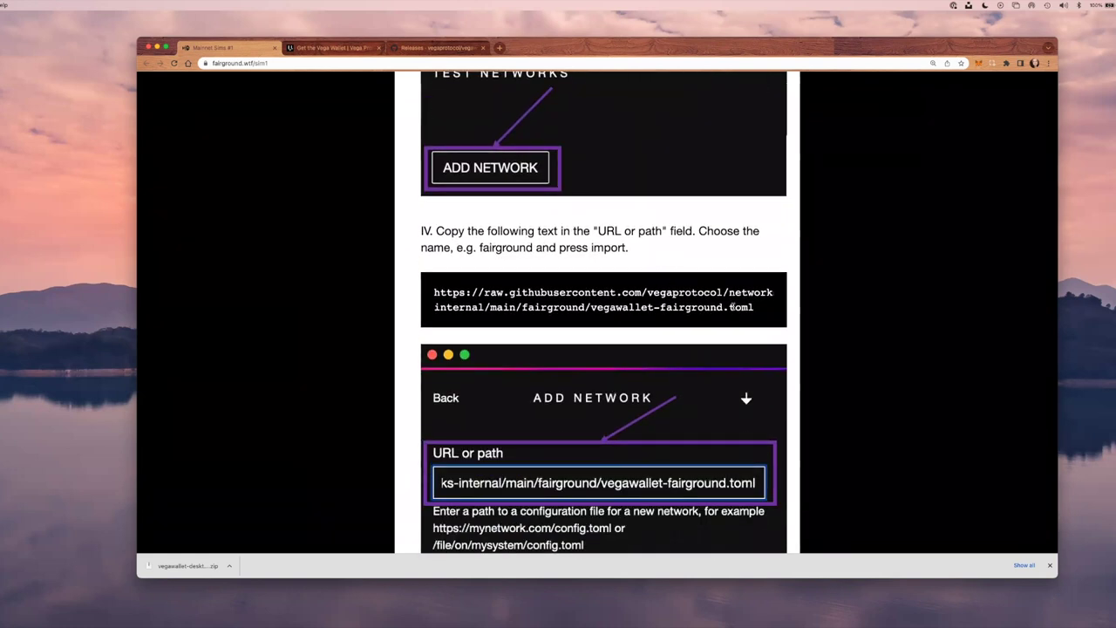
drag(771, 312, 434, 293)
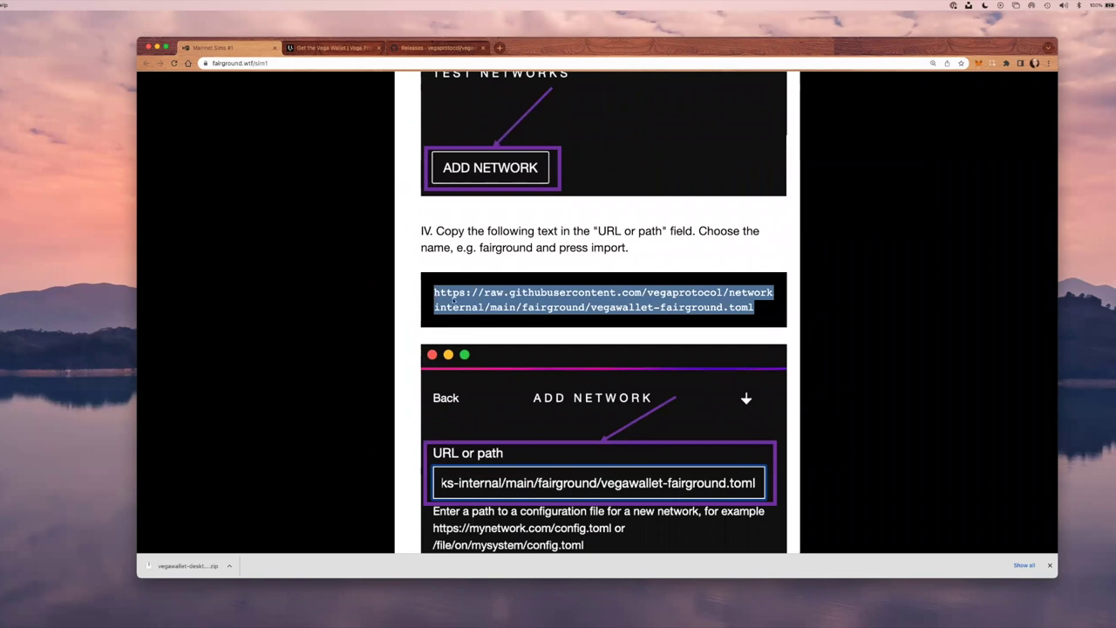
right_click(455, 300)
click(518, 319)
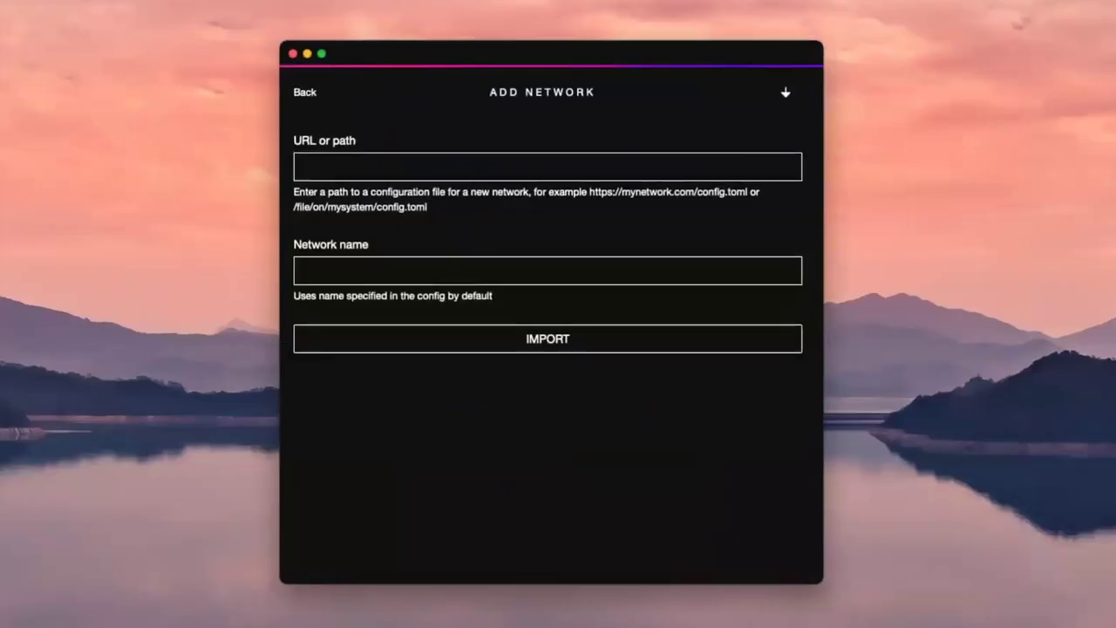
- Paste the config URL into URL or path, name the network 'Fairground', and import it
click(321, 163)
key(super+v)
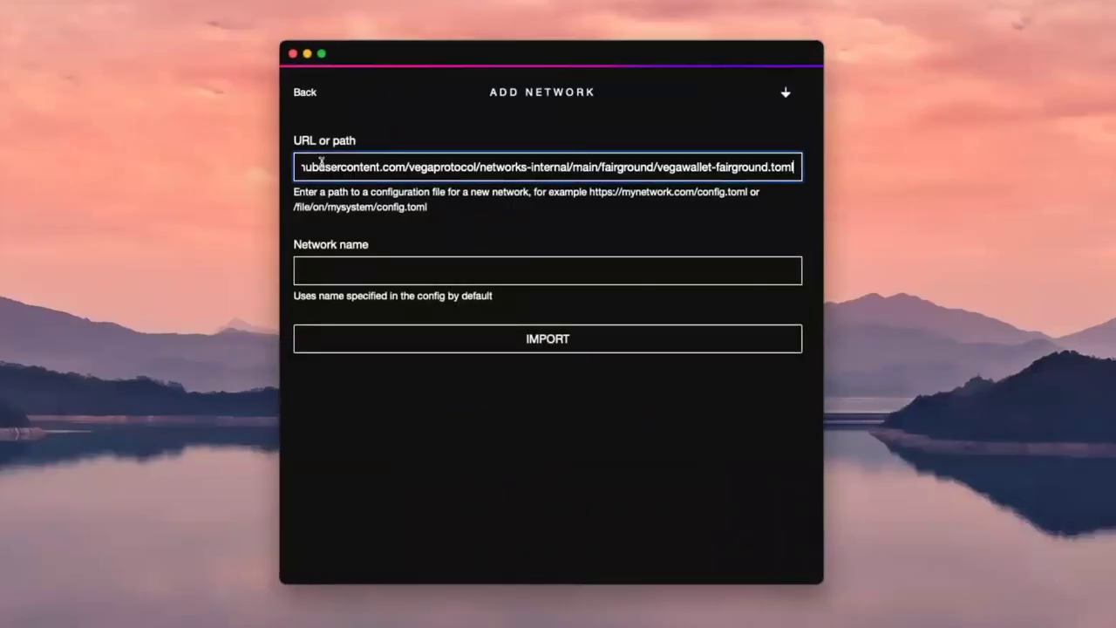
click(386, 275)
text(Fairgou)
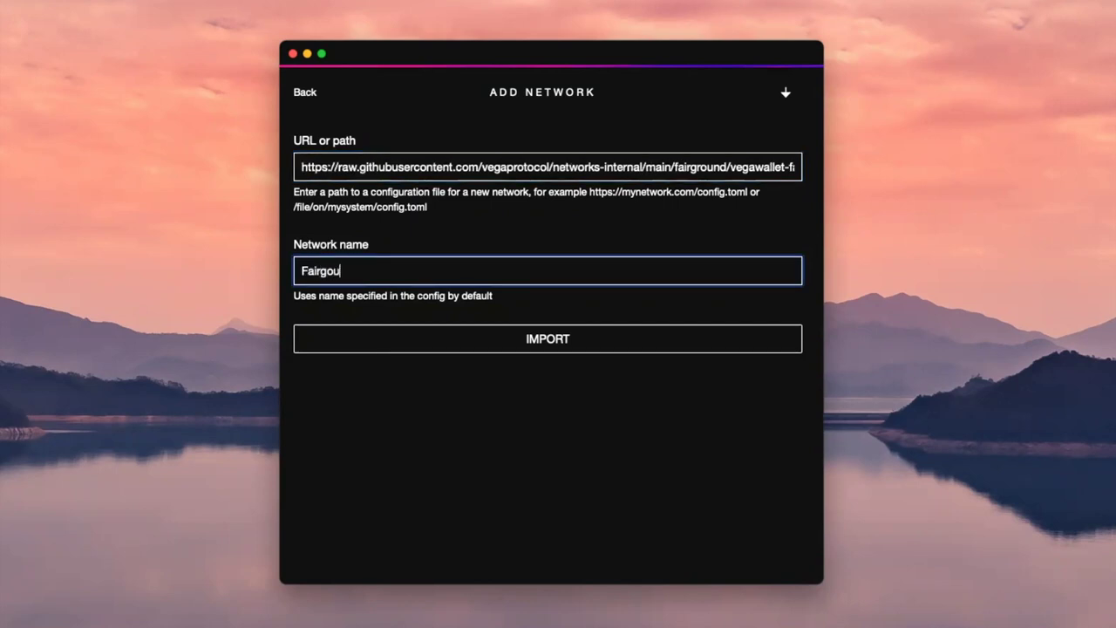
key(BackSpace)
key(BackSpace)
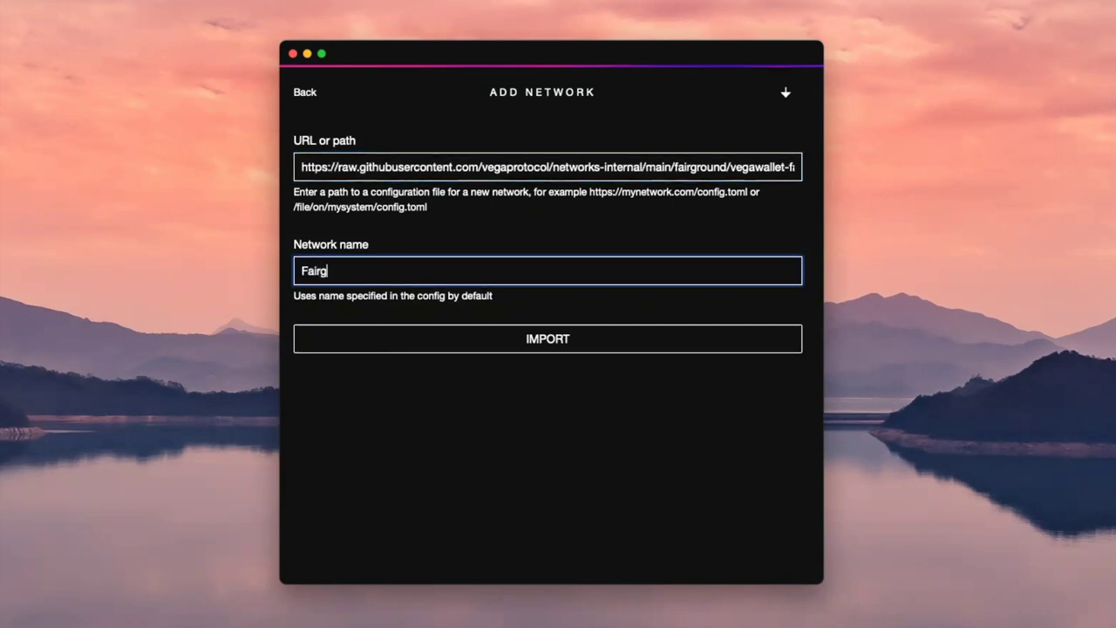
text(round)
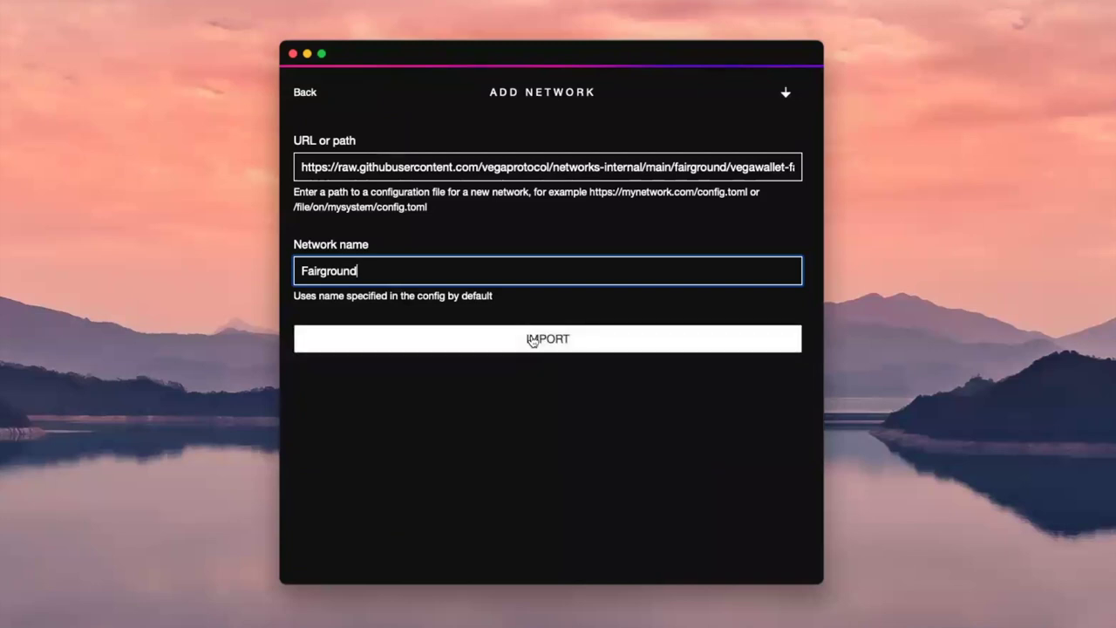
click(531, 340)
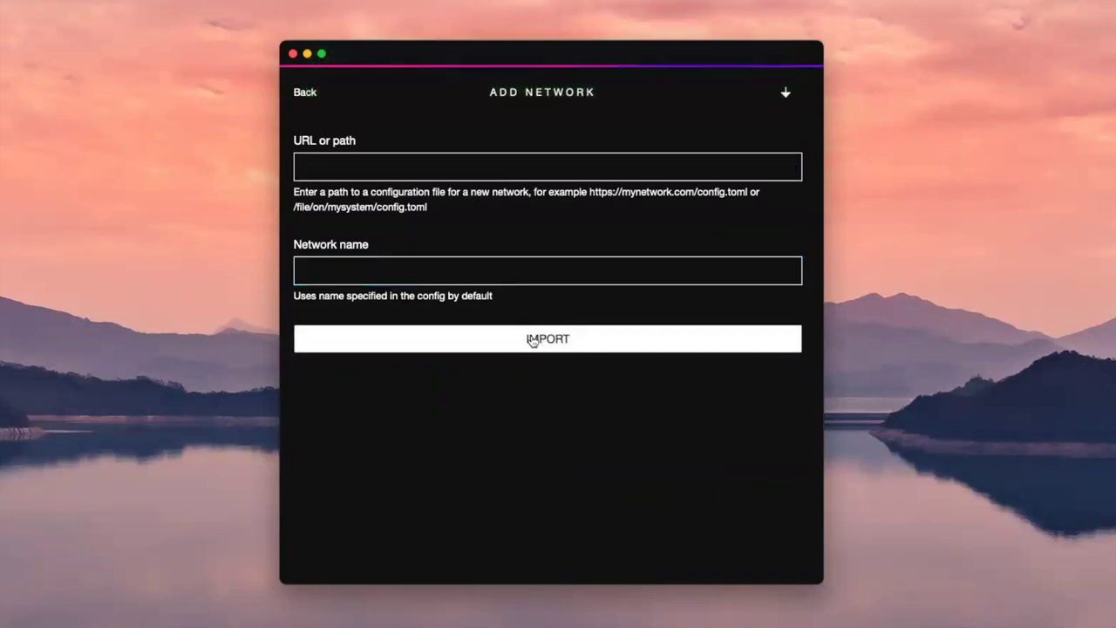
- Go back twice, collapse network settings to the wallets list, and move the wallet window left
click(310, 97)
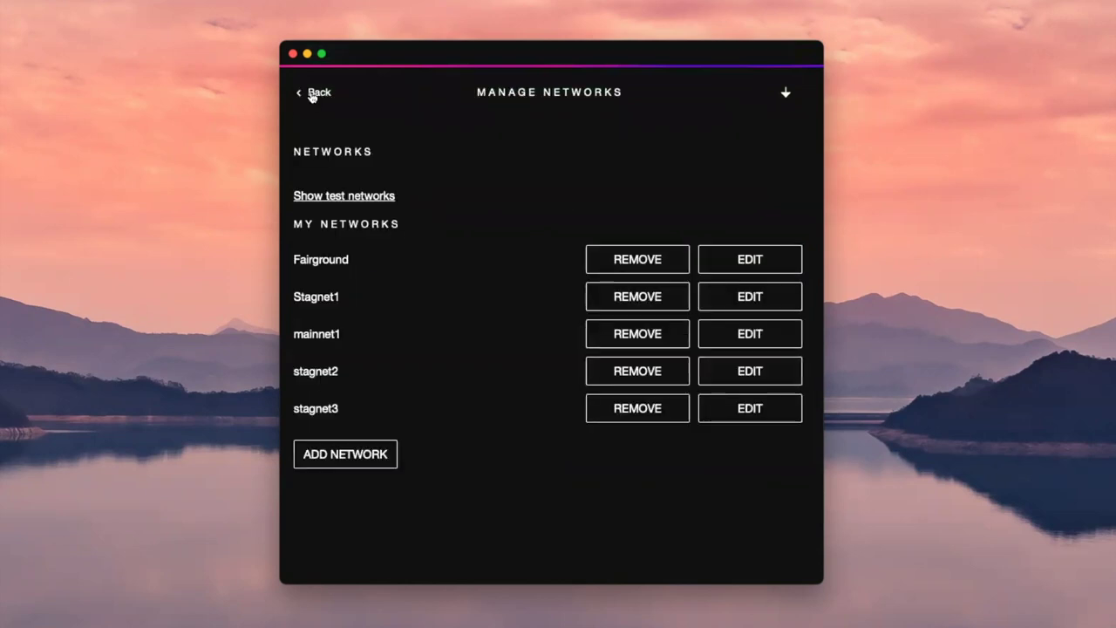
click(310, 97)
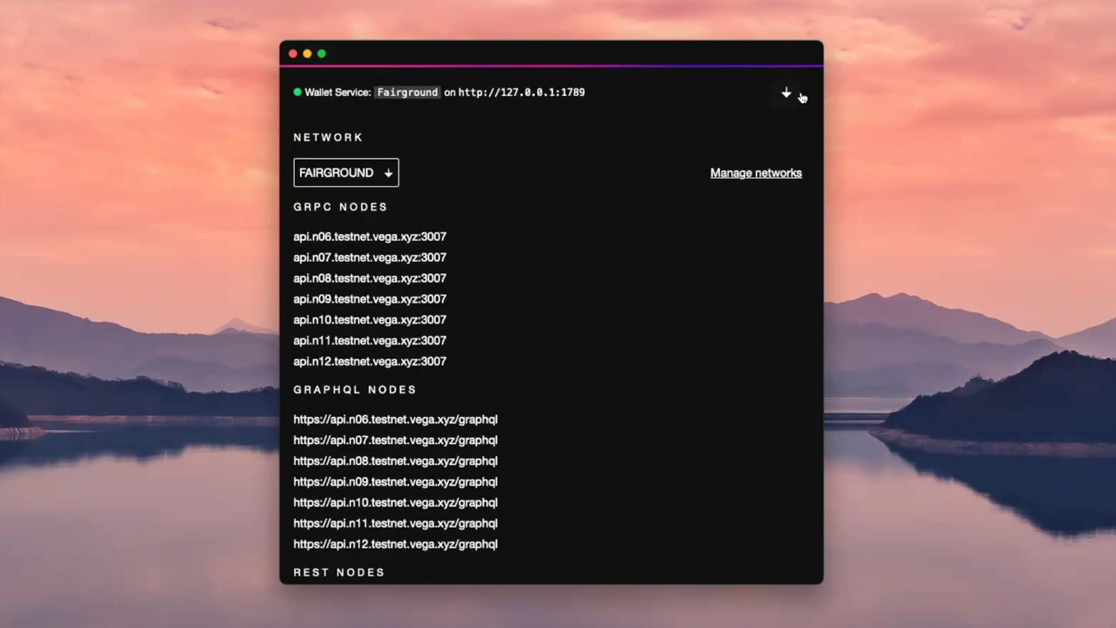
click(796, 94)
drag(595, 60, 47, 67)
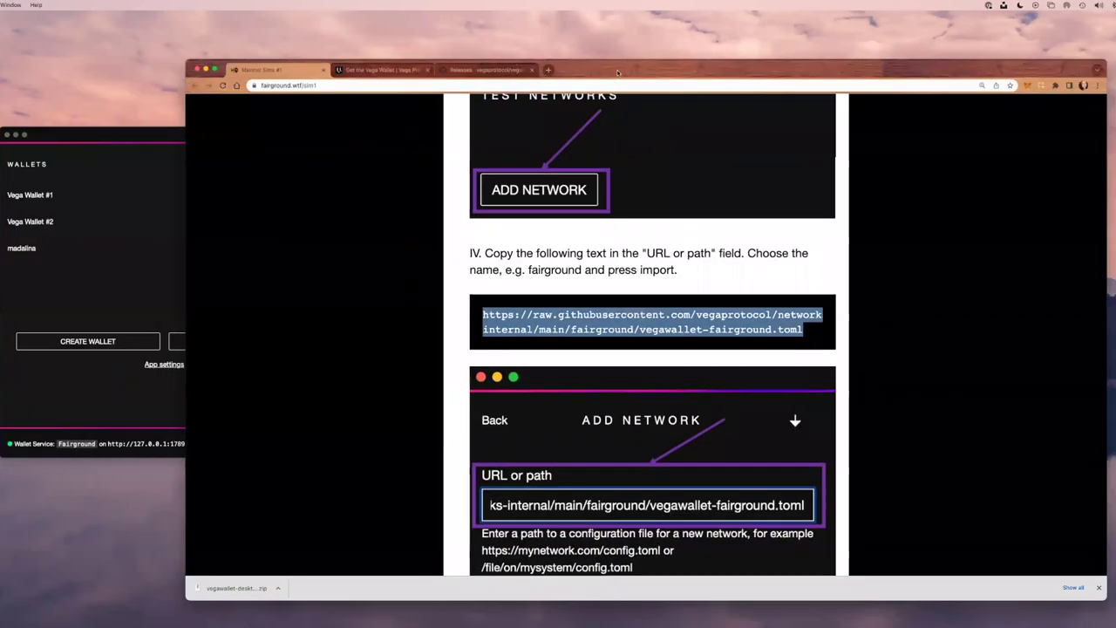
- Move the browser aside, collapse Show Video, and open console.fairground.wtf via USE CONSOLE
drag(626, 70, 784, 61)
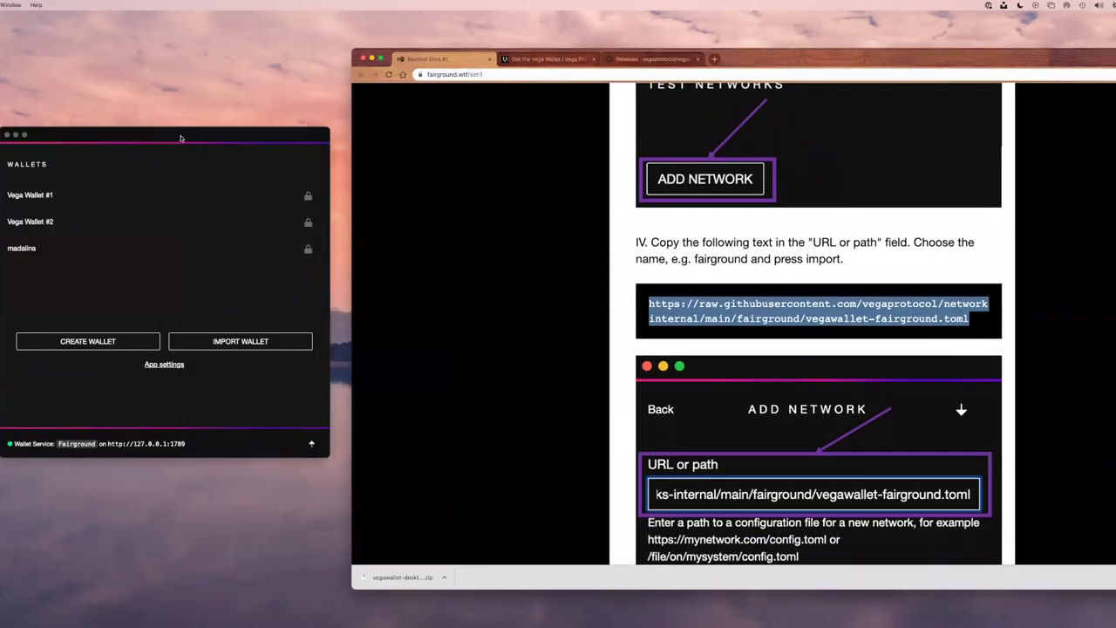
scroll(504, 180, up, 15)
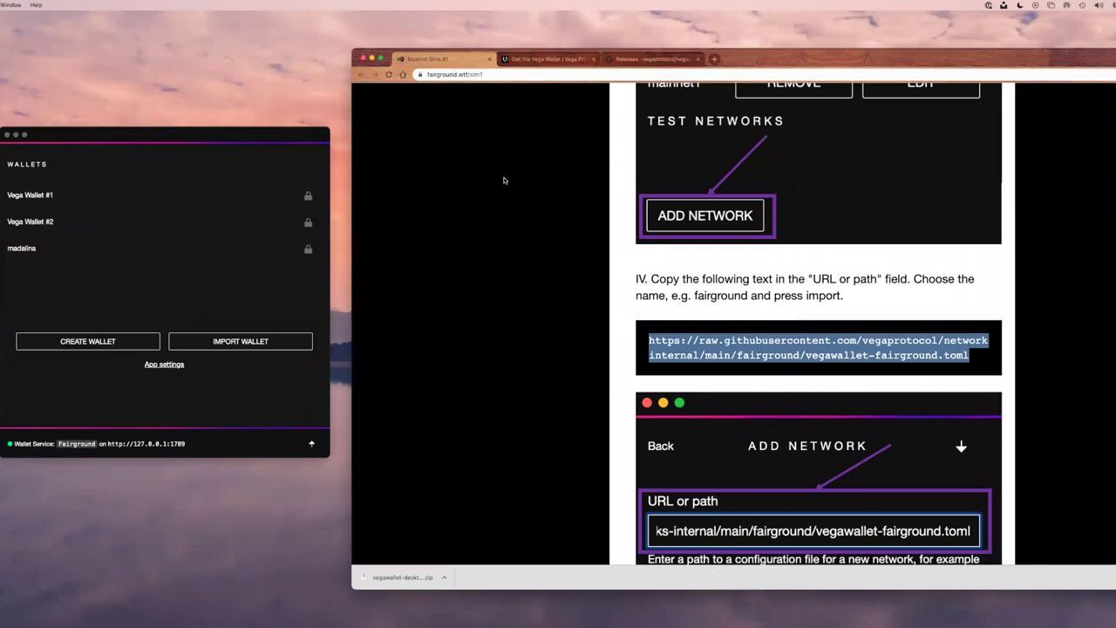
scroll(504, 193, up, 5)
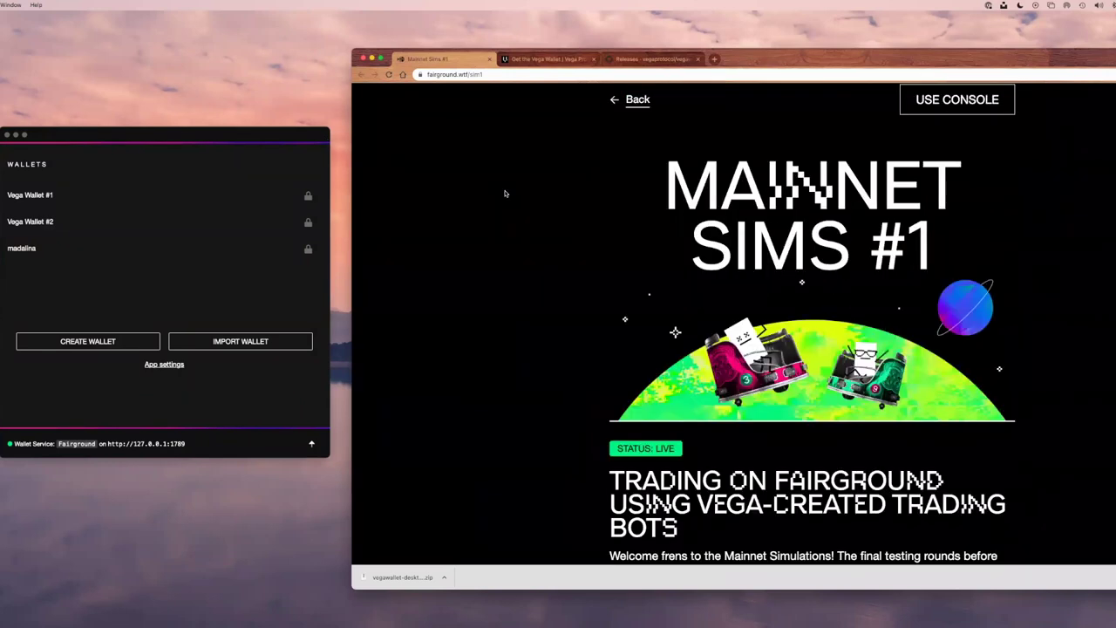
scroll(718, 382, down, 2)
scroll(720, 376, down, 5)
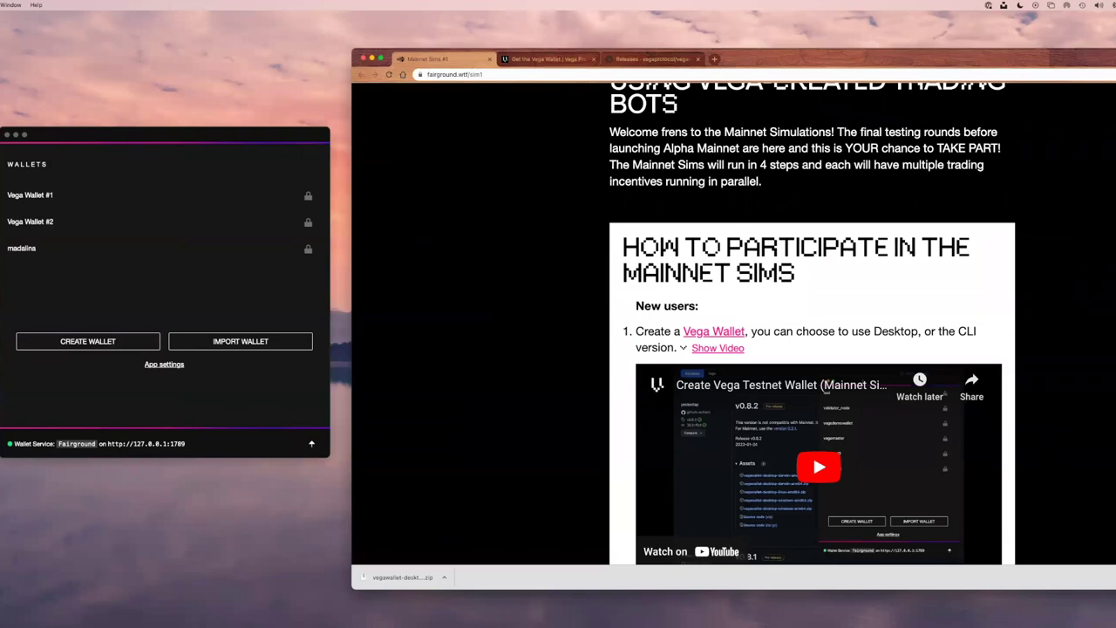
click(682, 348)
scroll(671, 340, up, 4)
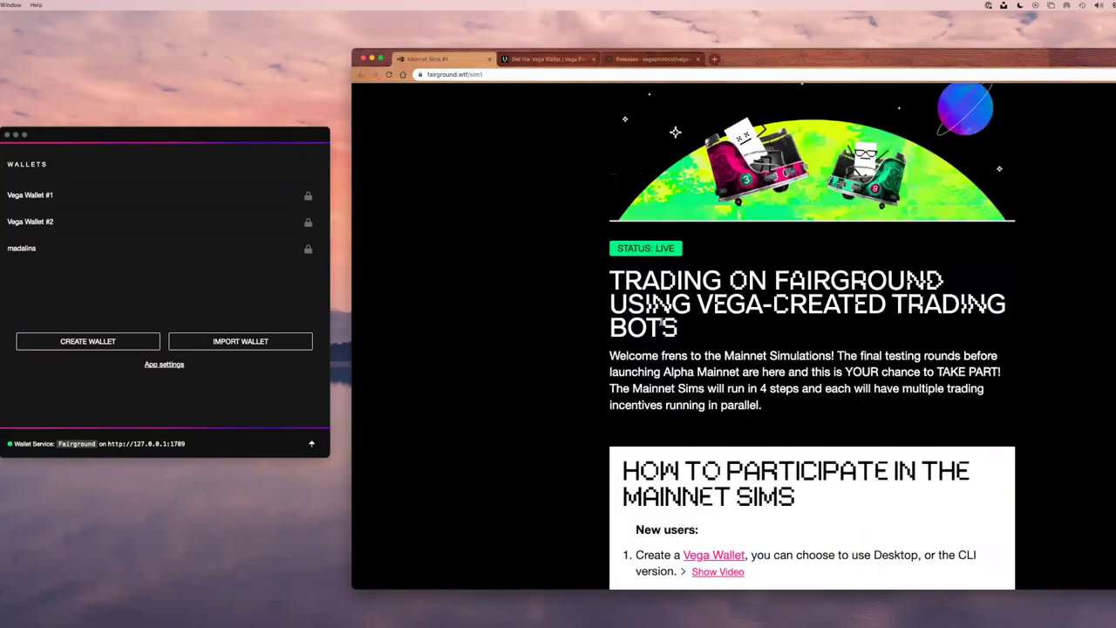
scroll(661, 322, up, 3)
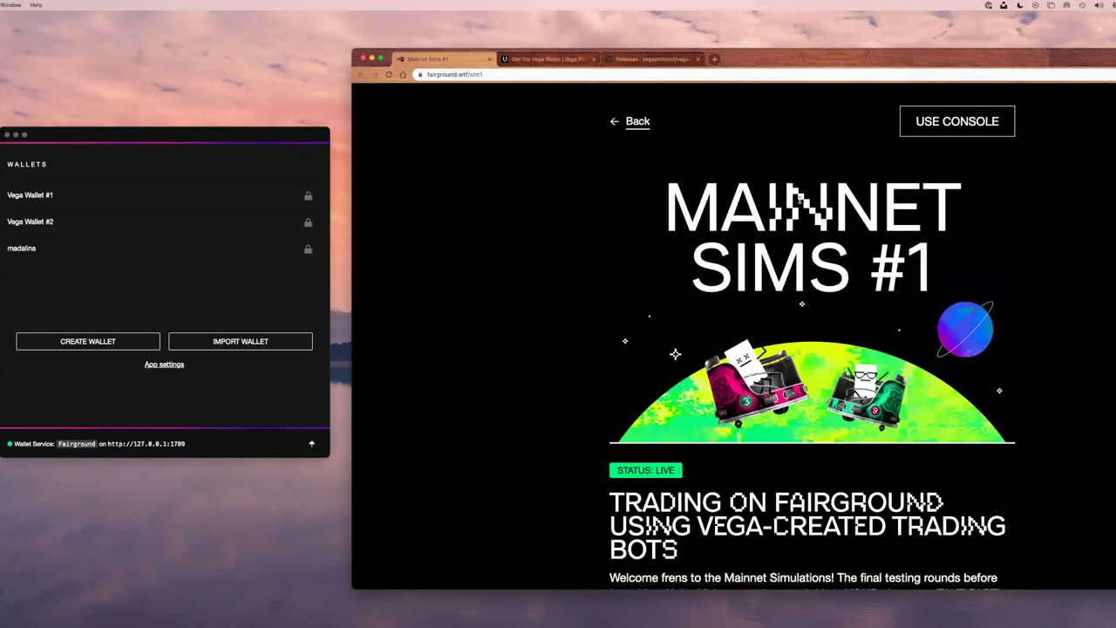
click(934, 128)
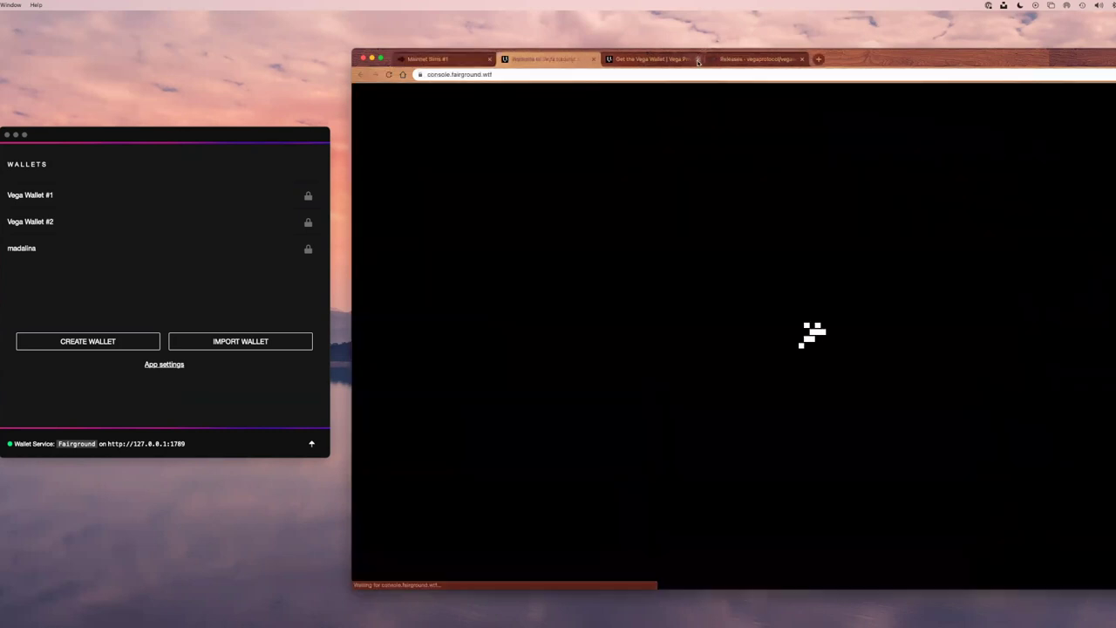
- Close the leftover wallet download and releases tabs, then shrink the wallet window and shift the browser aside
click(698, 59)
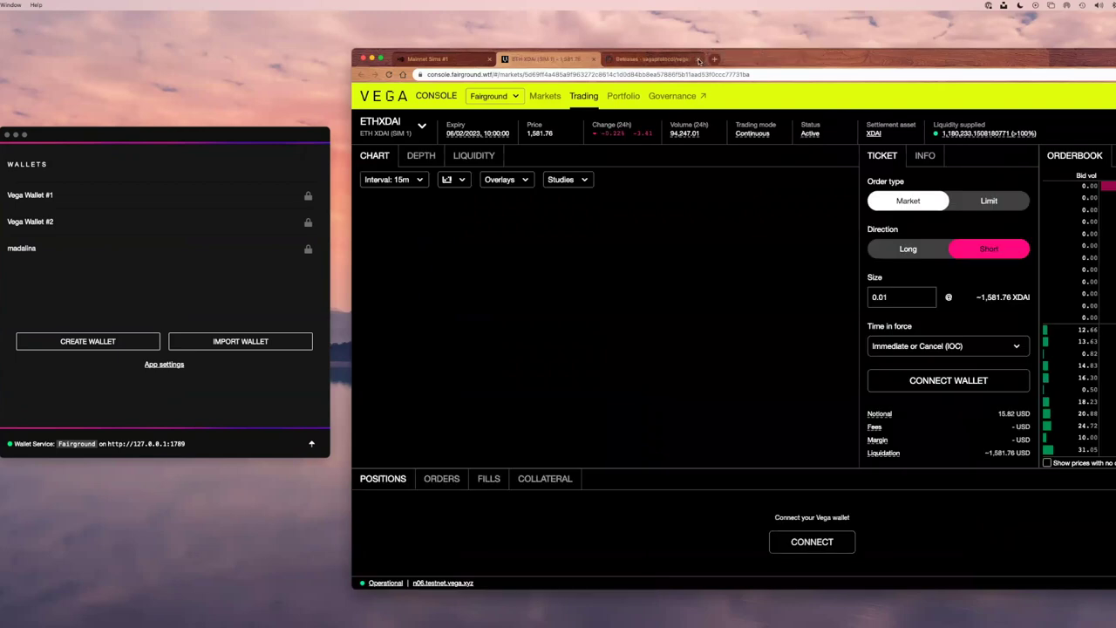
click(698, 59)
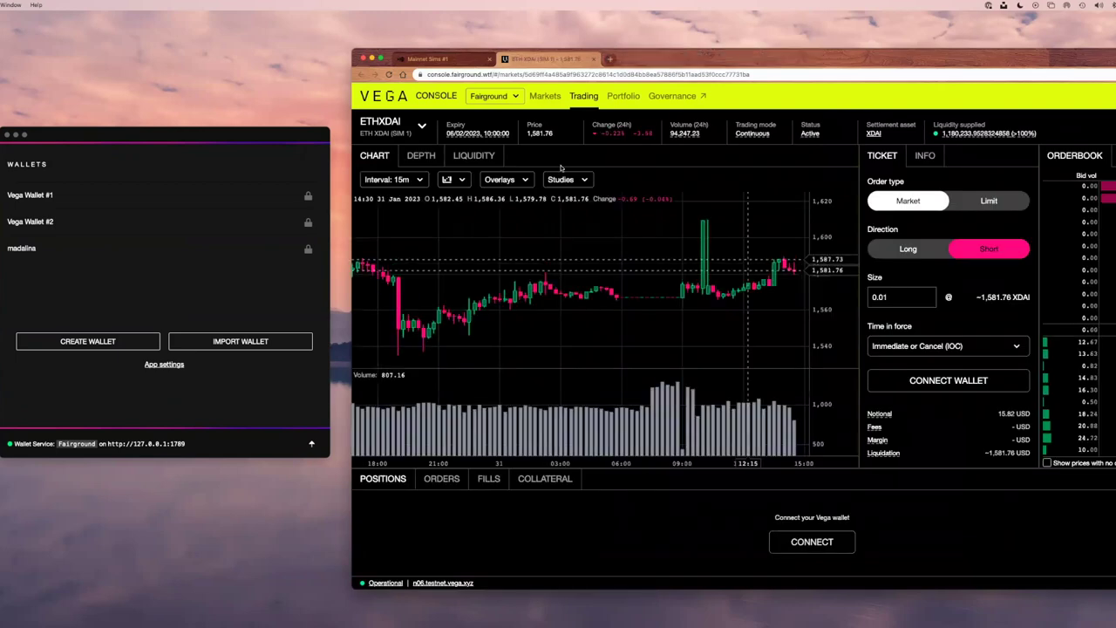
click(328, 144)
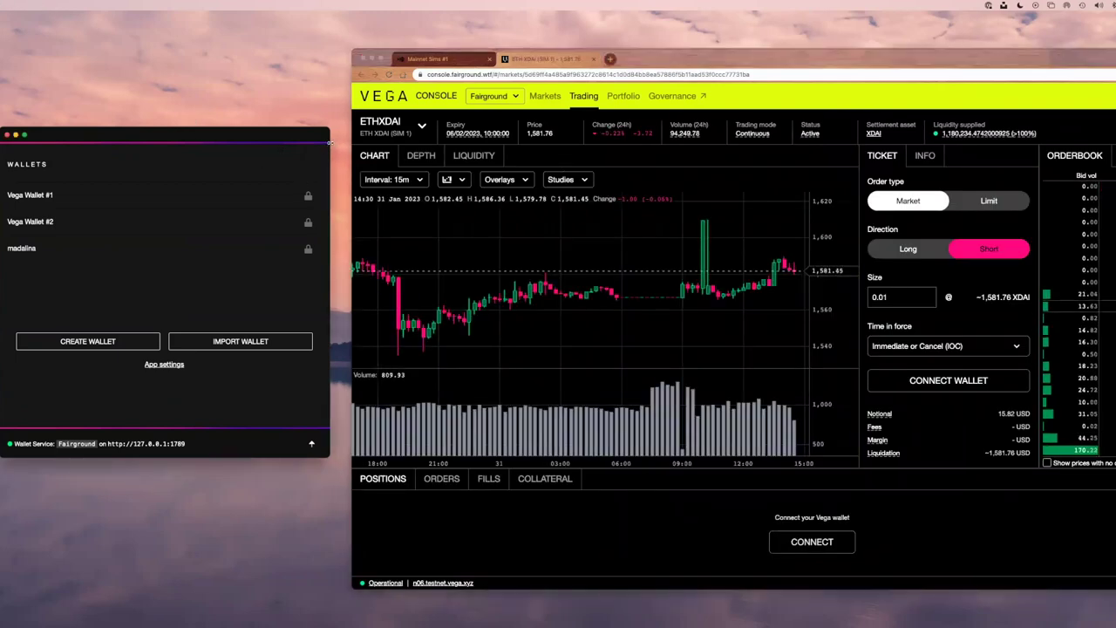
drag(328, 142, 100, 136)
drag(713, 65, 466, 53)
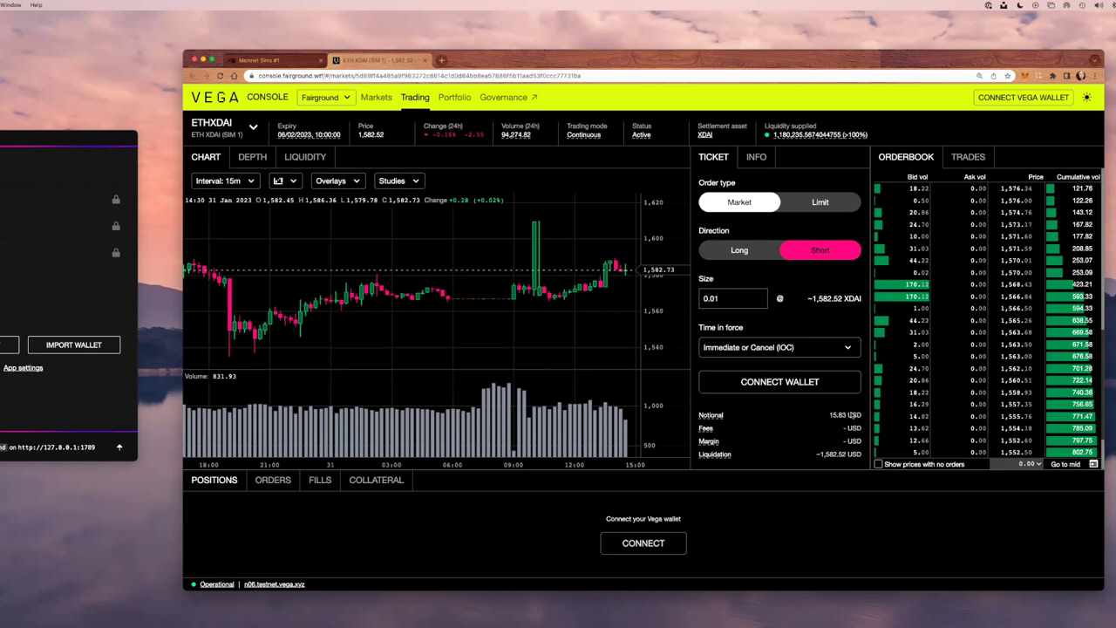
- Connect through the Vega Wallet app, picking Vega Wallet #1, approving the request and entering the passphrase
click(1049, 98)
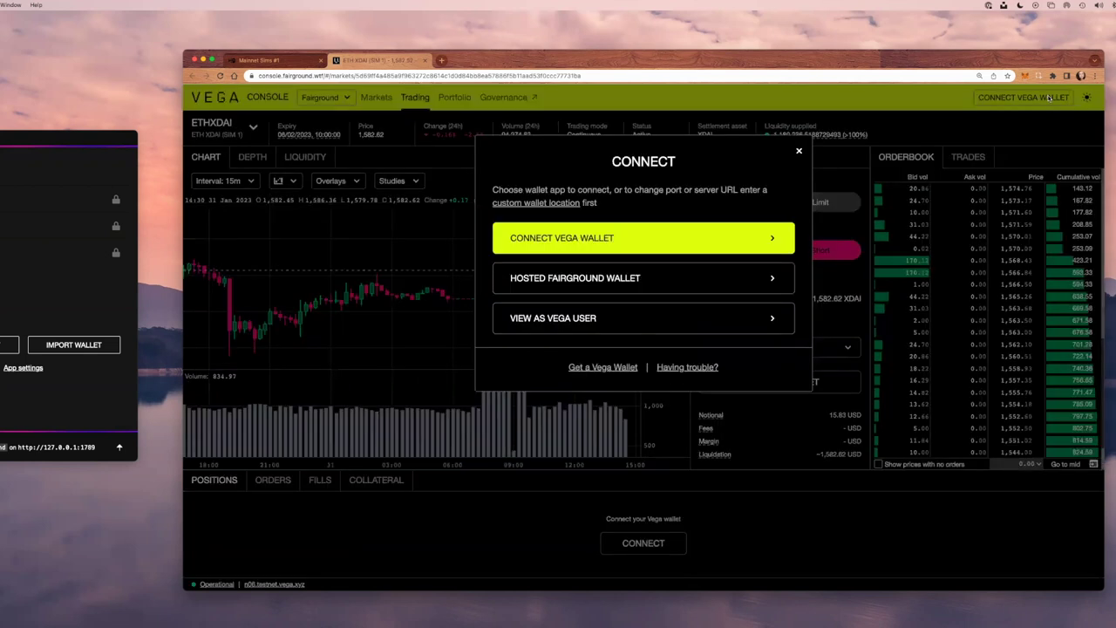
click(608, 238)
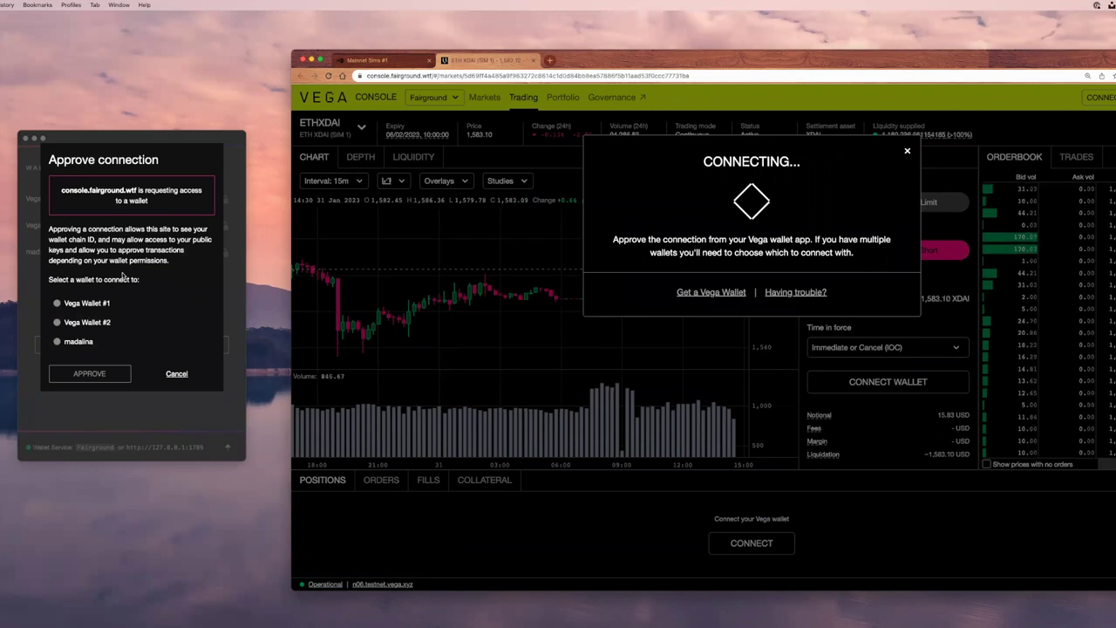
click(87, 303)
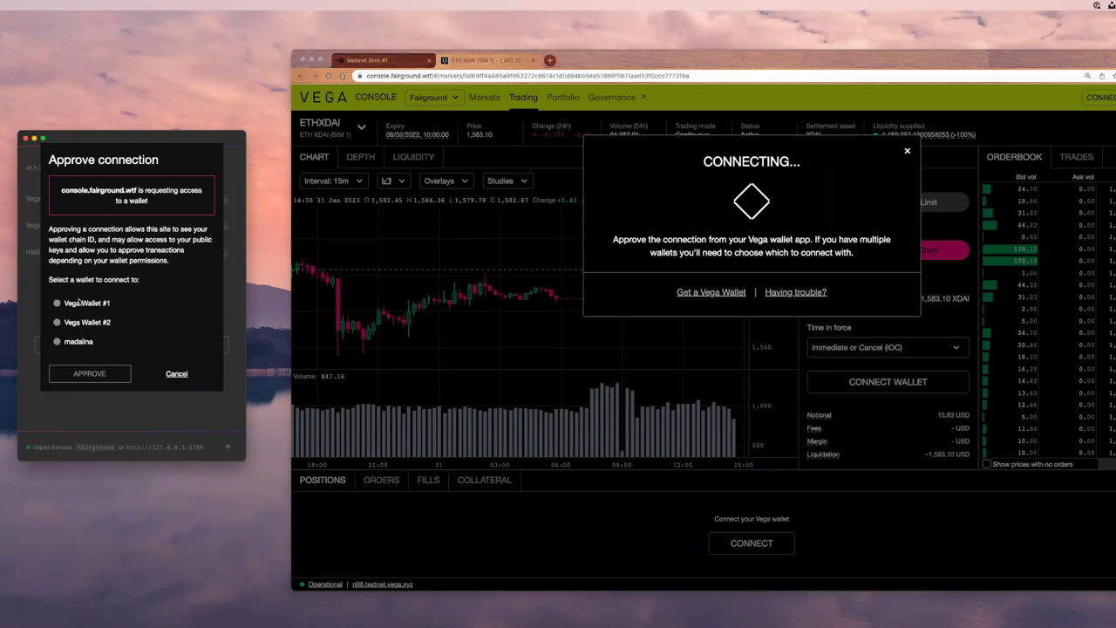
click(80, 302)
click(111, 378)
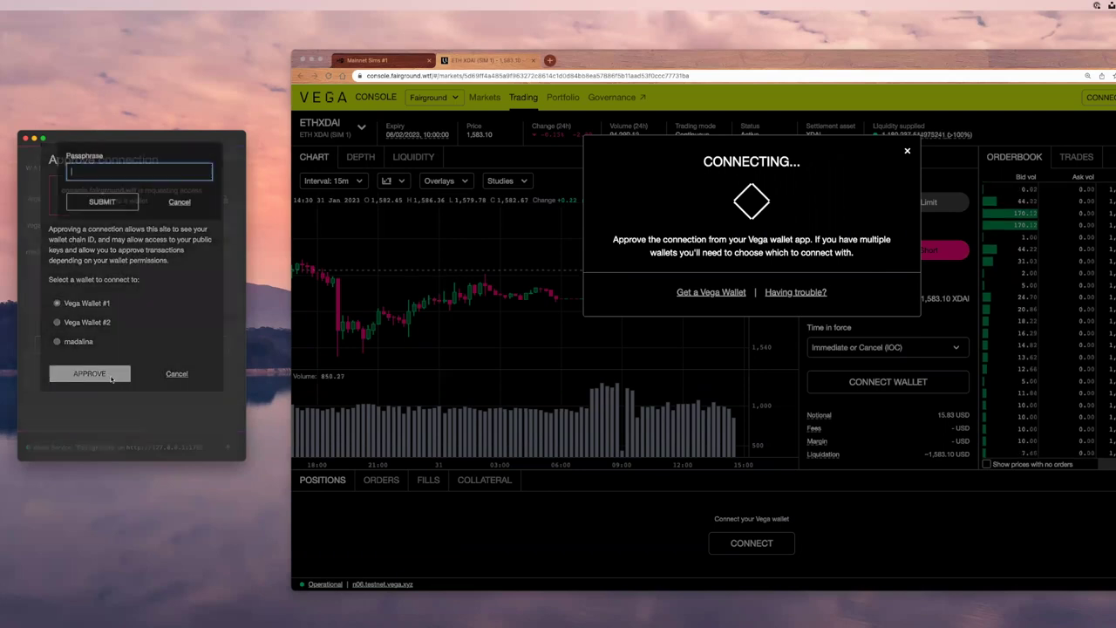
text(••••••)
key(Return)
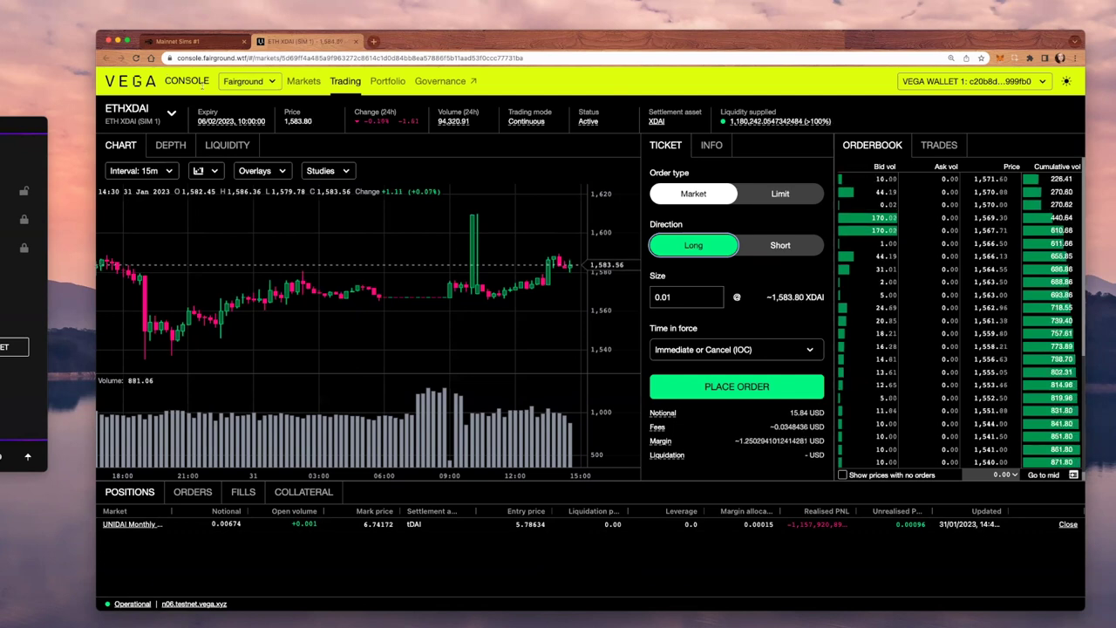
- Check the network list without leaving Fairground, and make the chart area slightly narrower
click(274, 82)
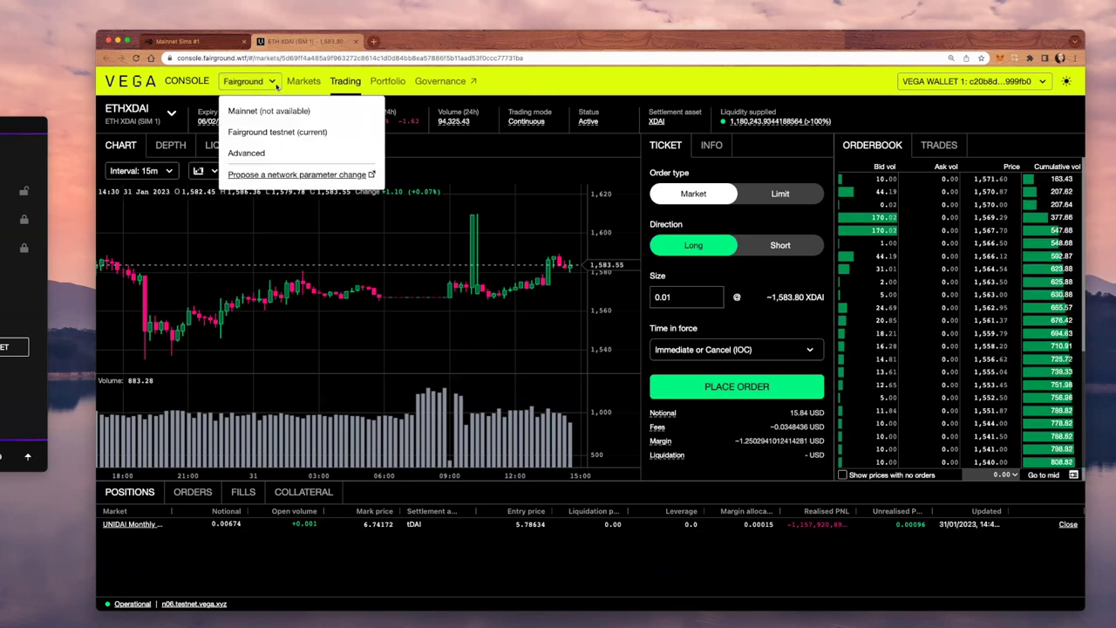
click(277, 84)
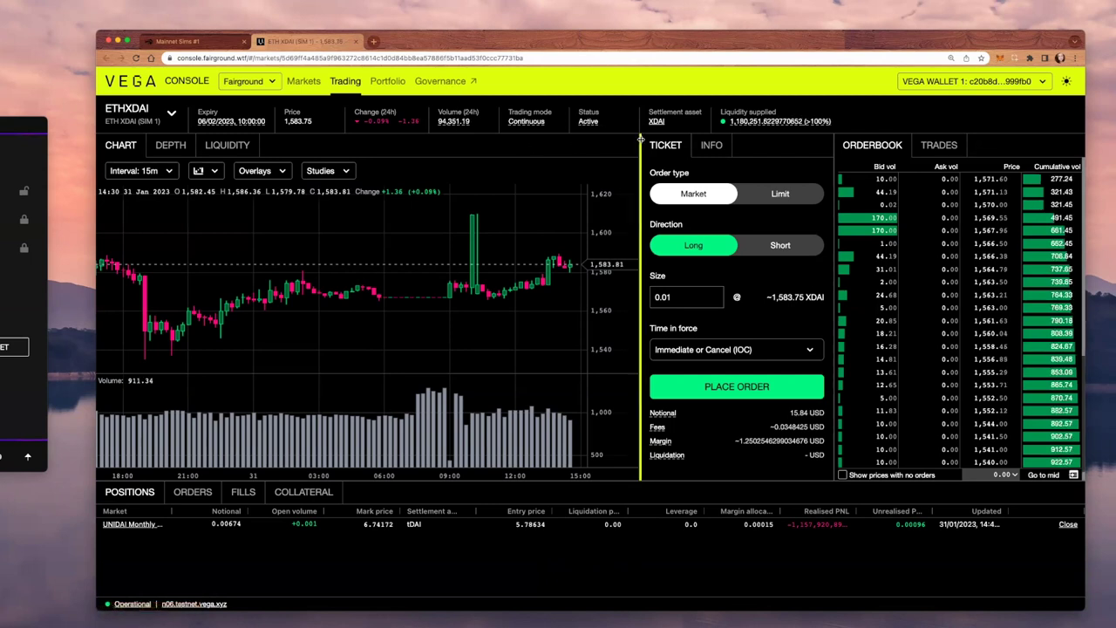
drag(640, 139, 639, 140)
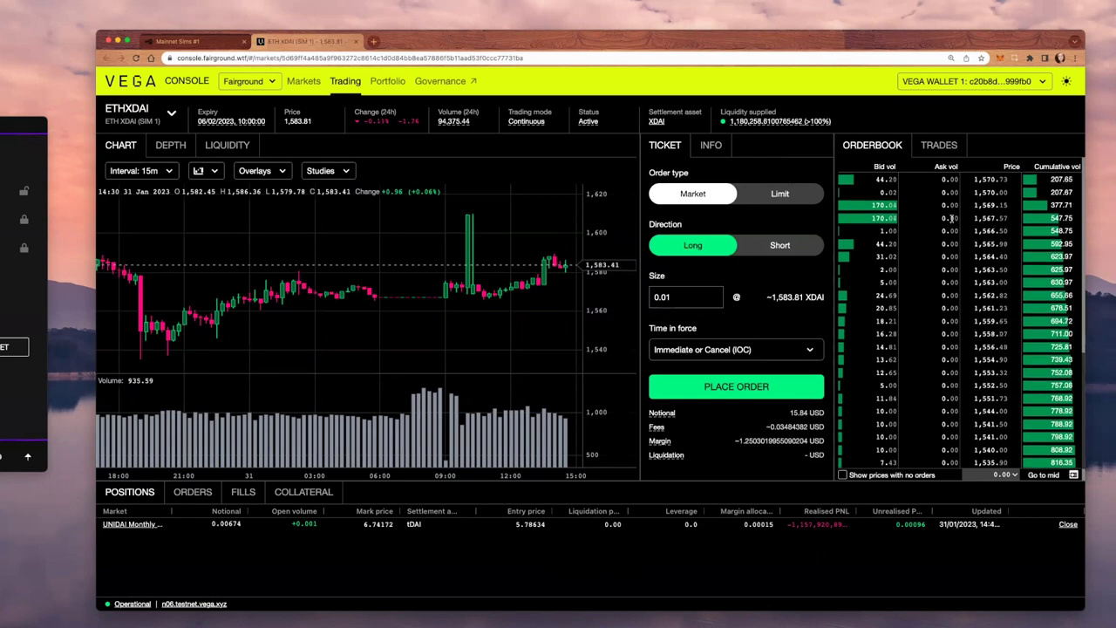
scroll(950, 214, up, 5)
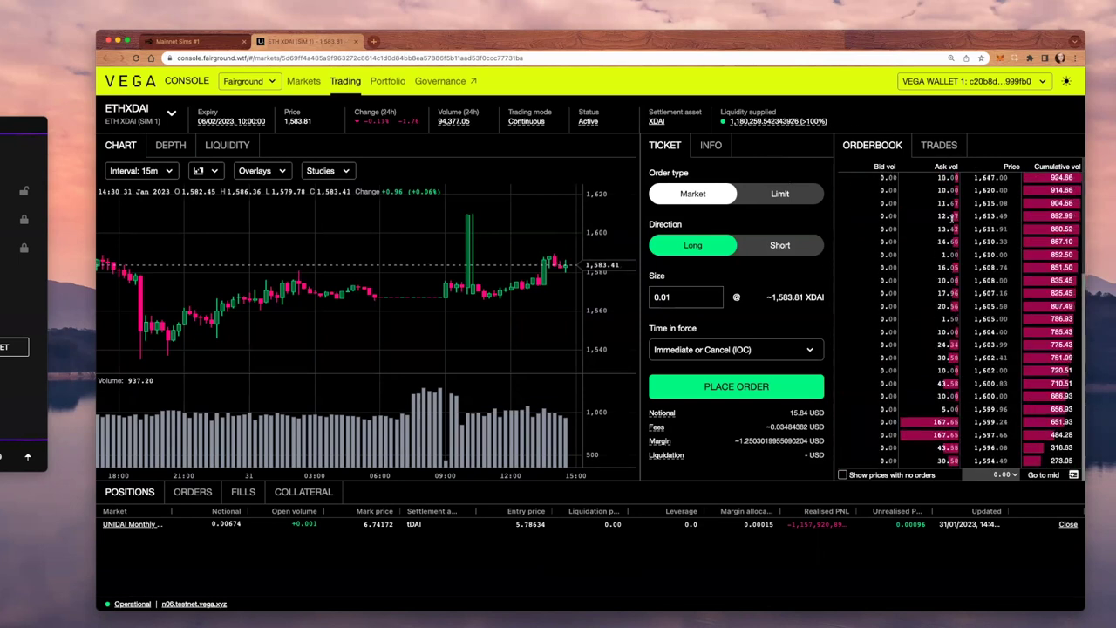
click(939, 146)
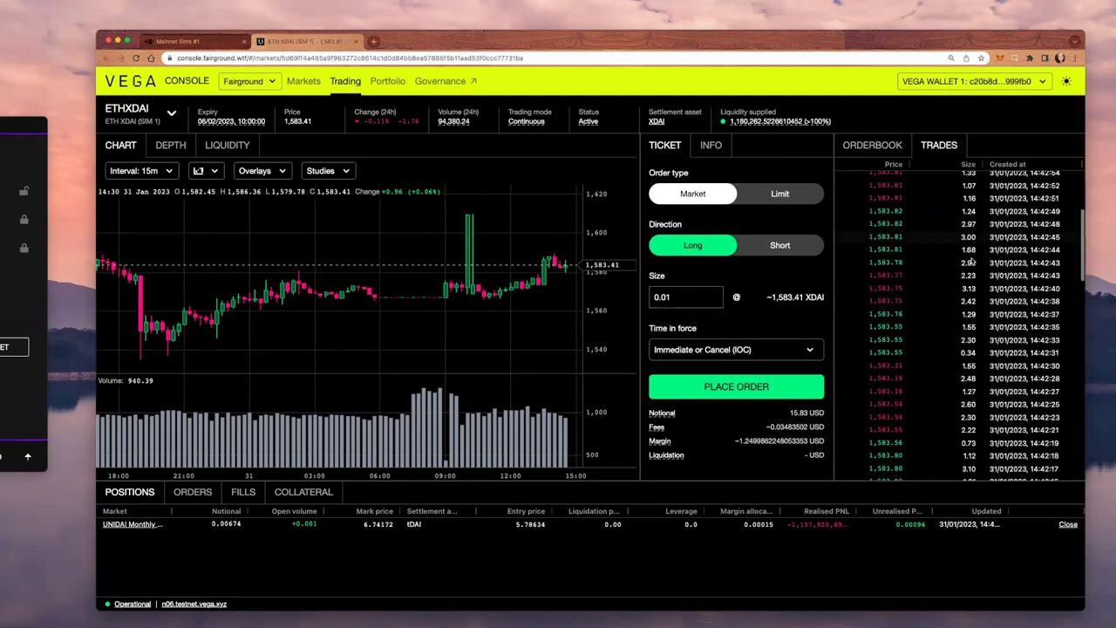
click(872, 145)
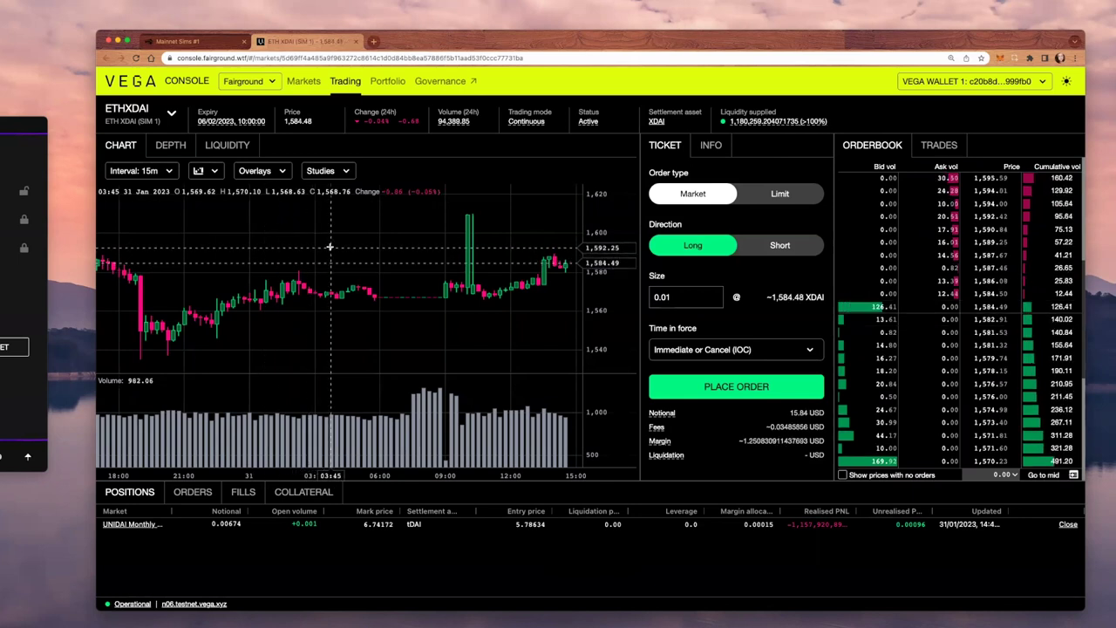
click(154, 171)
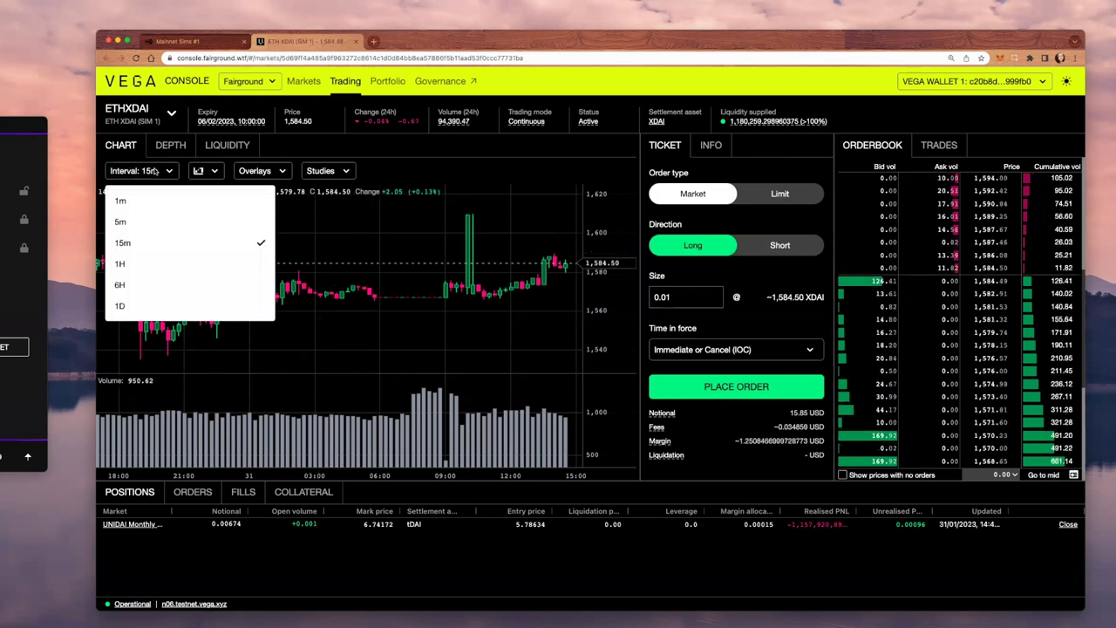
click(155, 171)
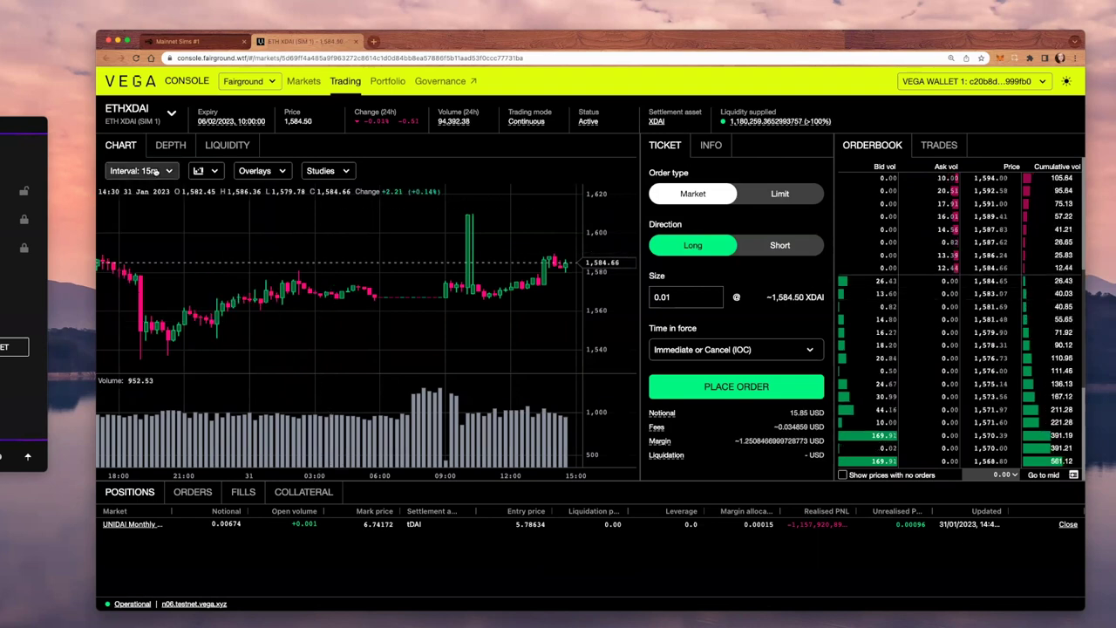
click(215, 171)
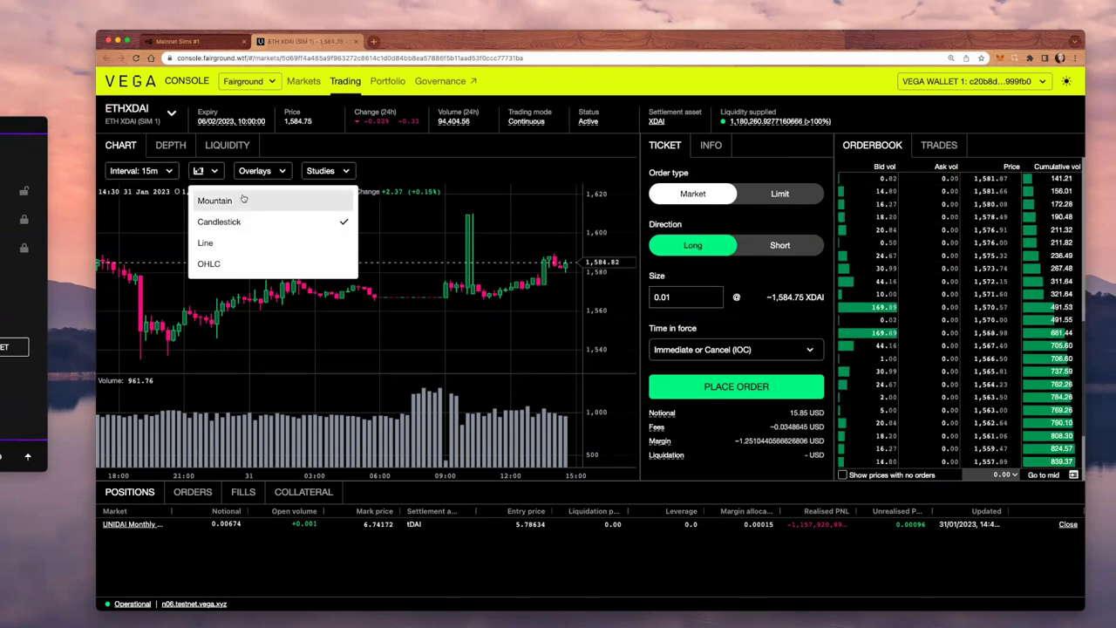
click(243, 200)
click(206, 171)
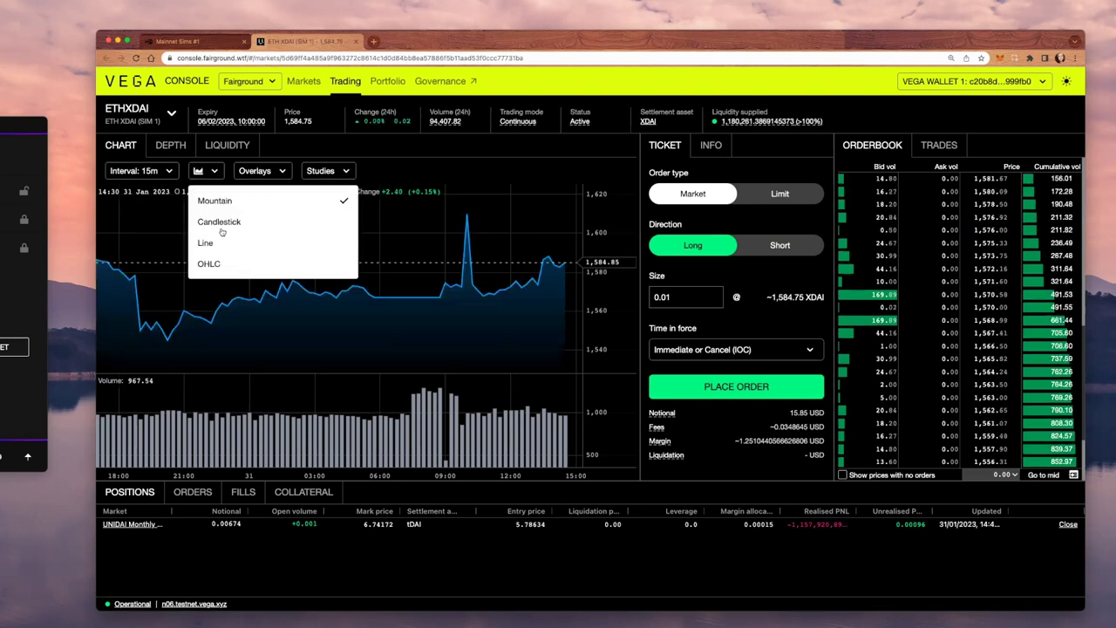
click(229, 249)
click(206, 171)
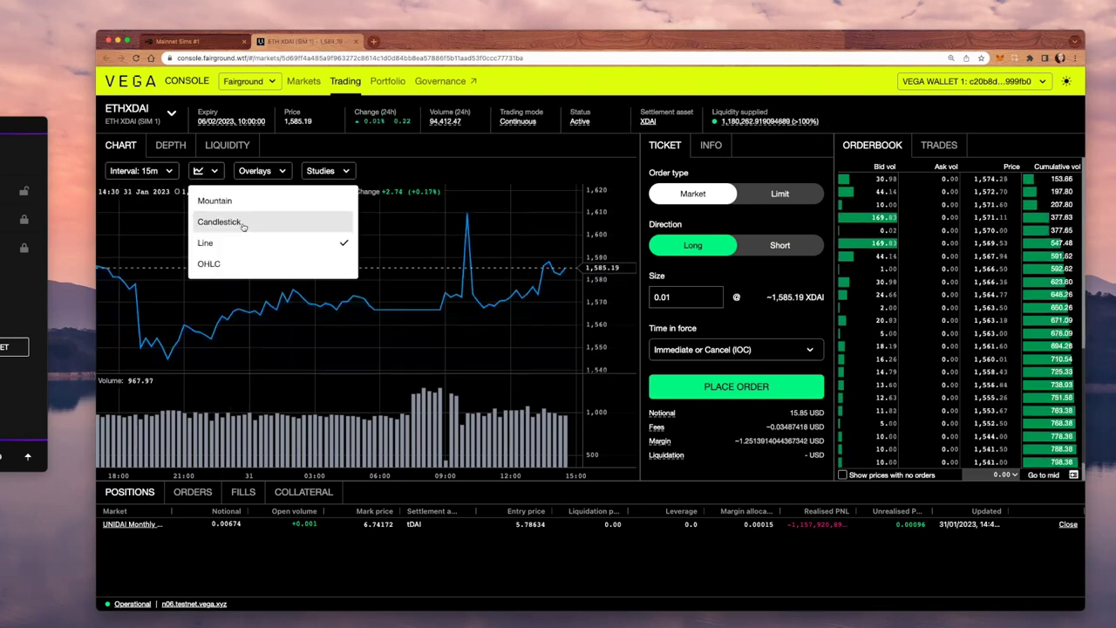
click(242, 222)
click(264, 176)
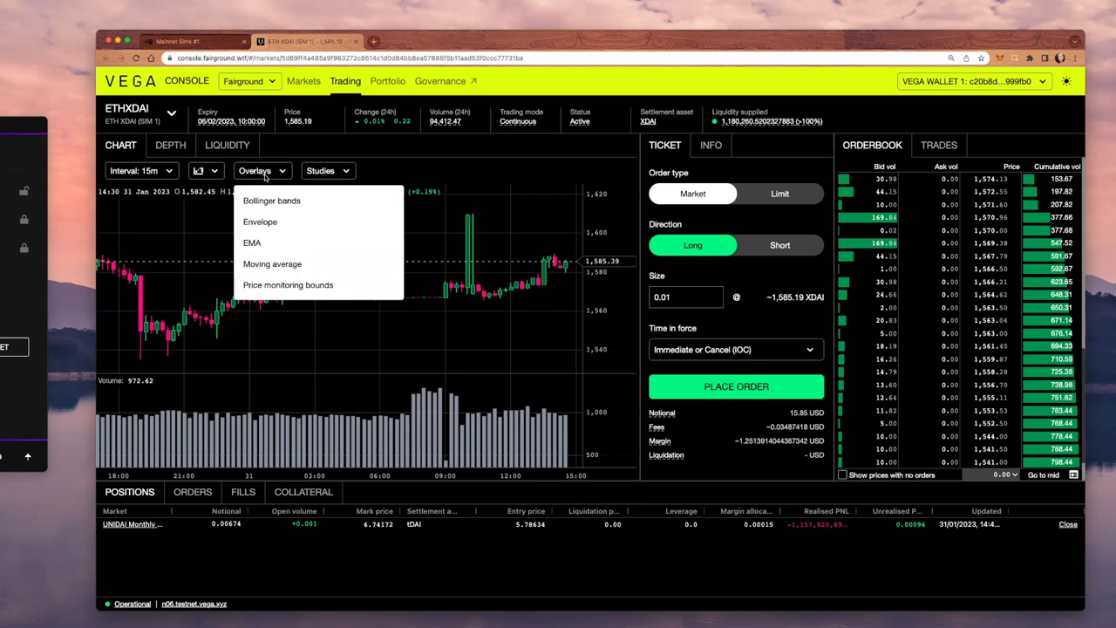
click(264, 176)
click(322, 172)
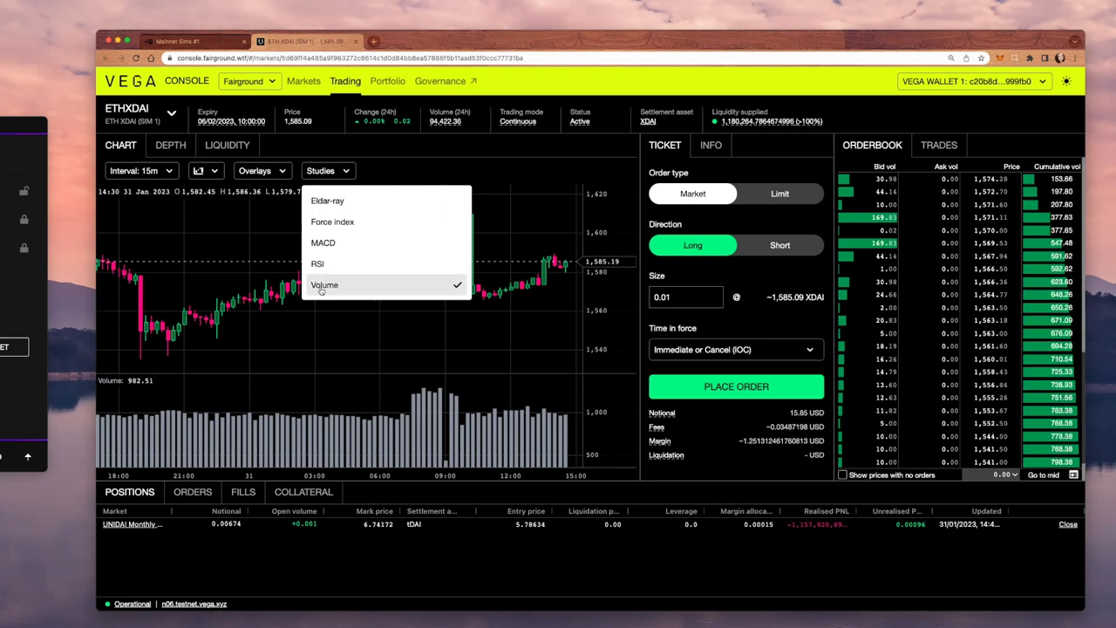
click(577, 415)
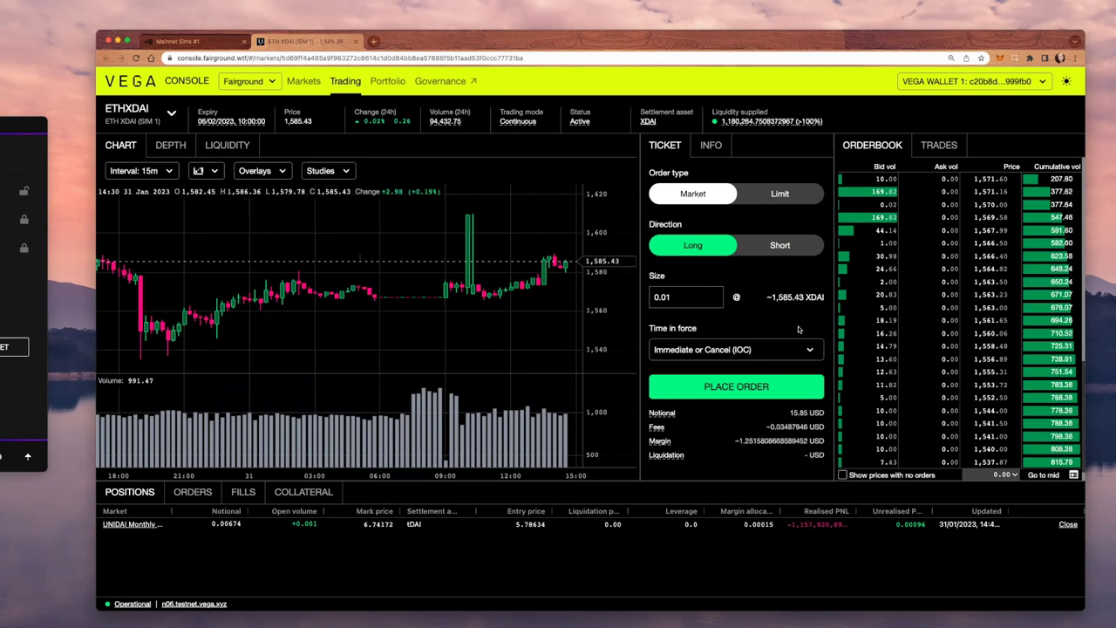
scroll(1029, 319, up, 5)
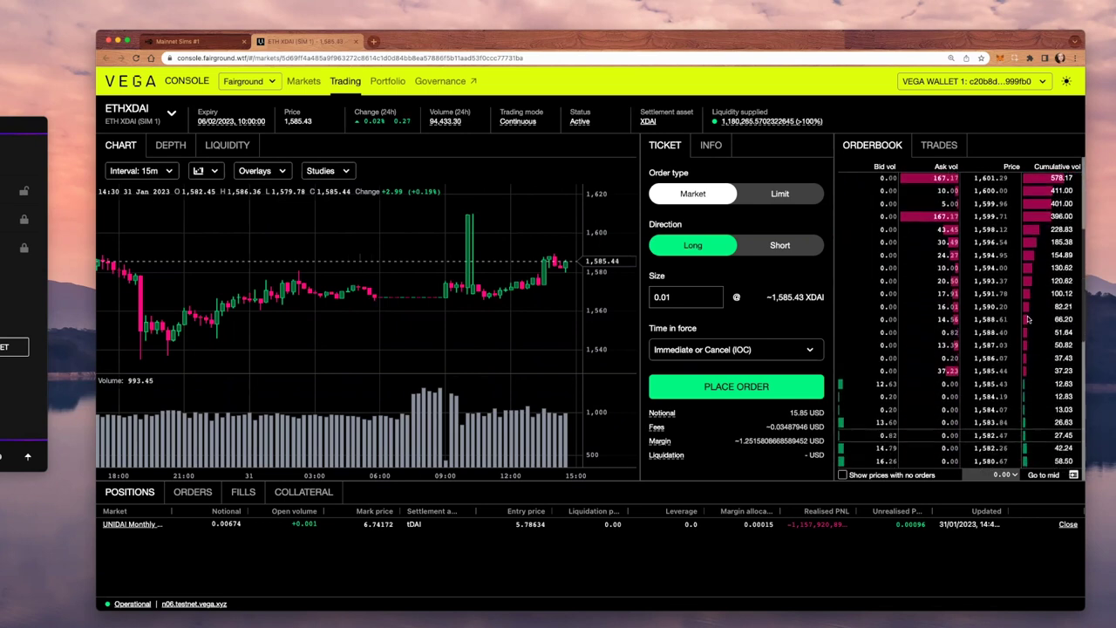
scroll(1029, 319, up, 5)
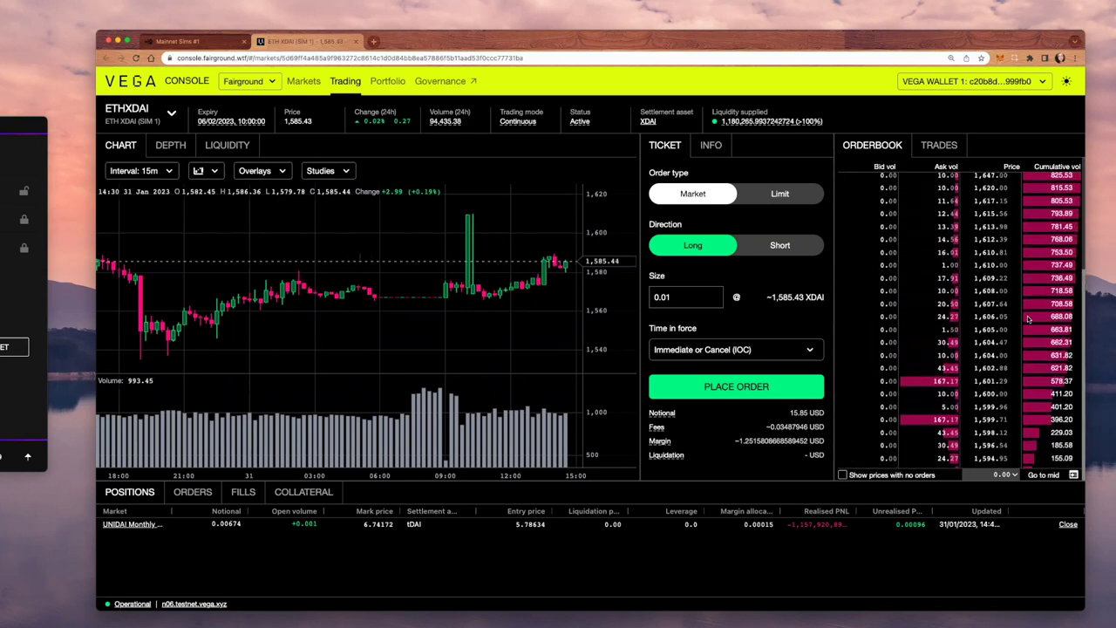
scroll(1046, 266, down, 8)
click(939, 145)
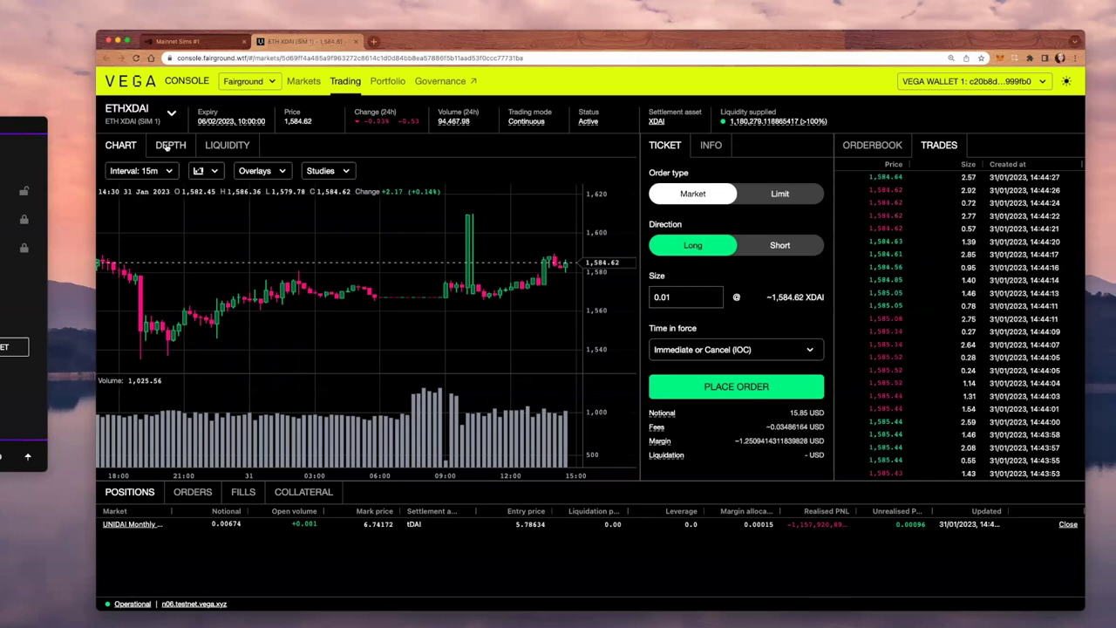
click(896, 146)
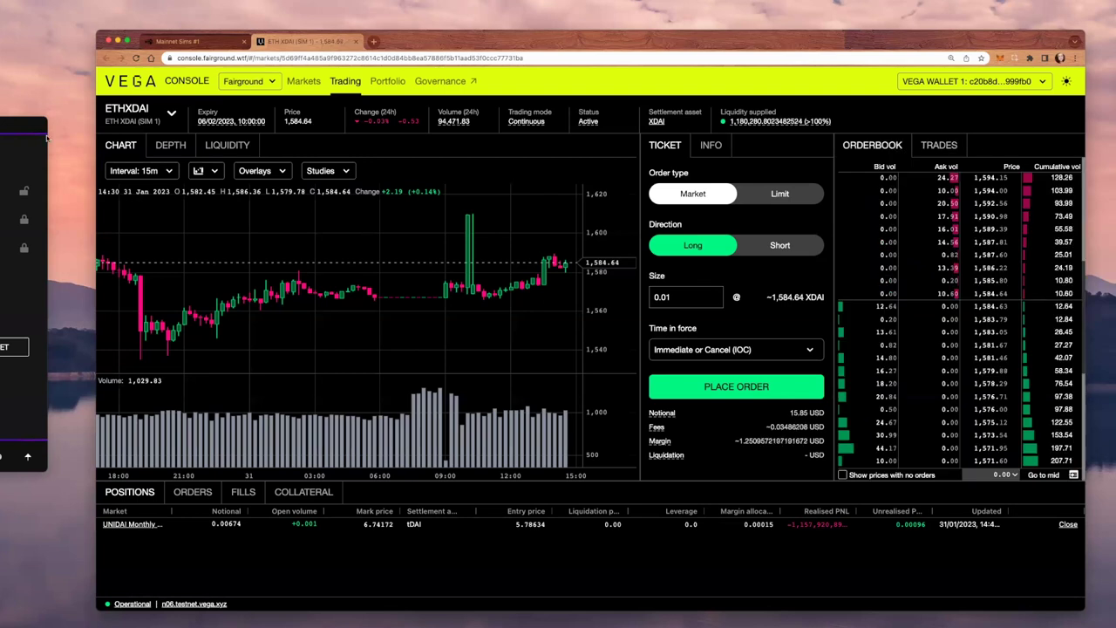
click(171, 146)
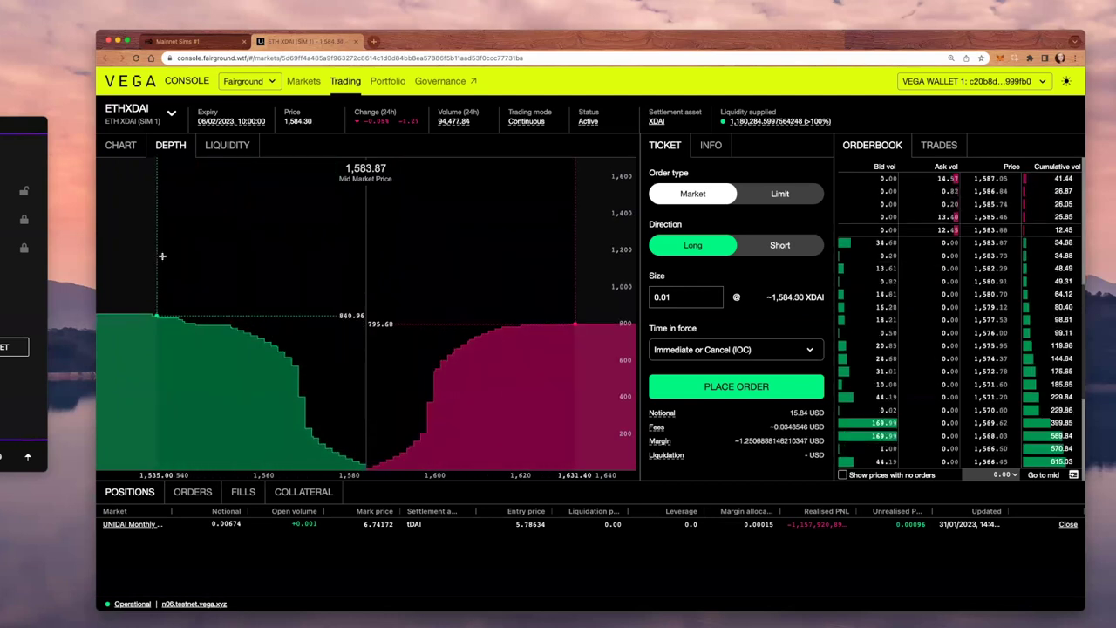
click(122, 146)
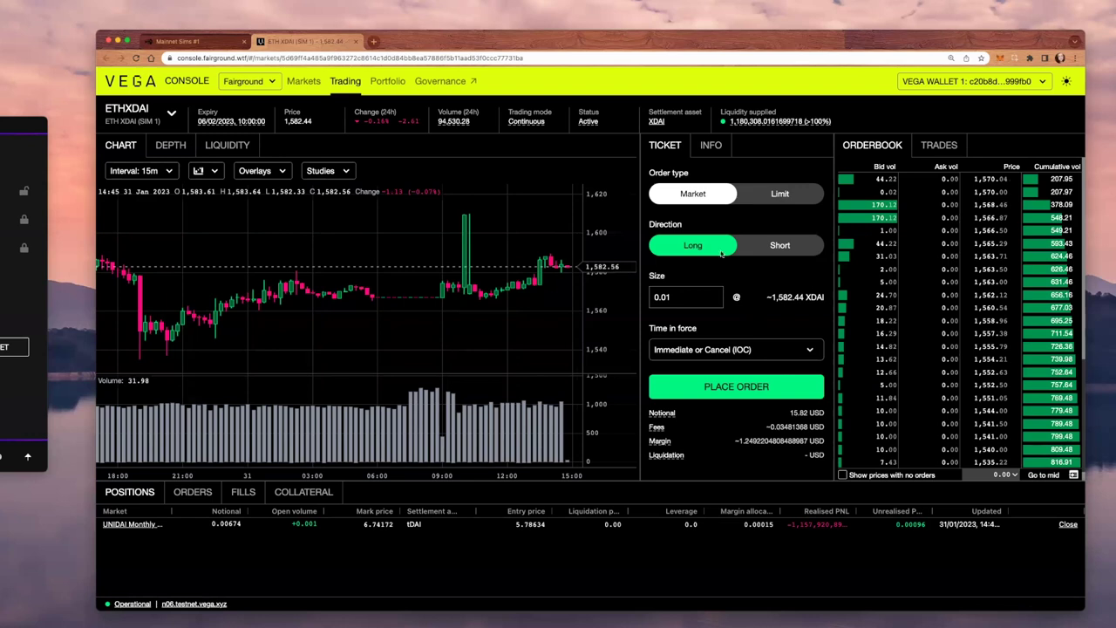
- Review the time-in-force options, keeping IOC, and the estimated ~1,583.44 XDAI order cost
click(757, 352)
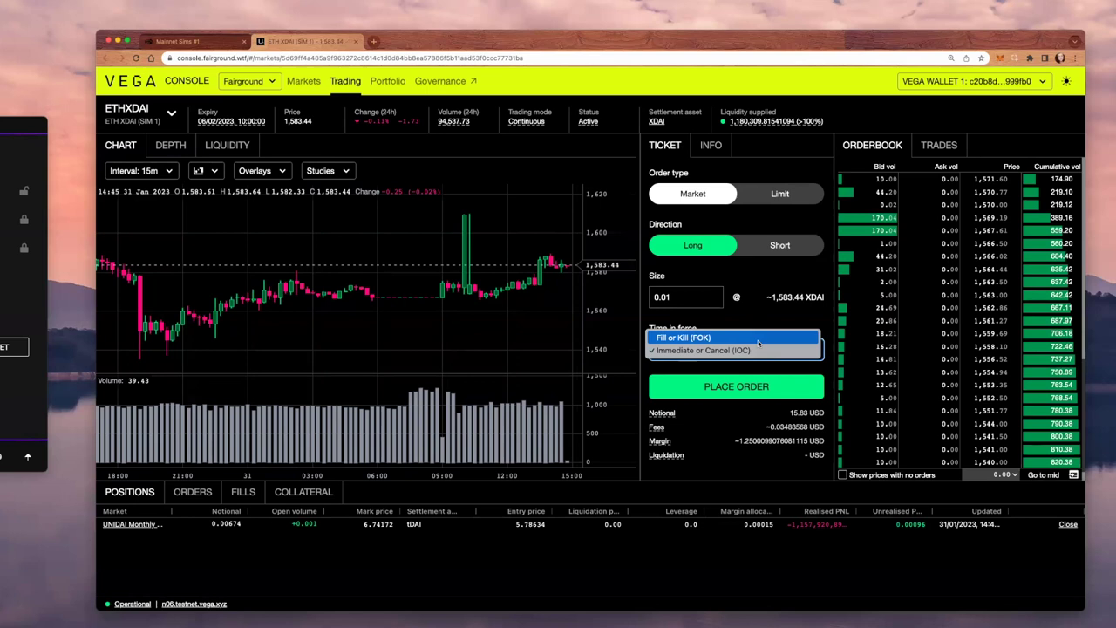
click(781, 317)
drag(768, 297, 816, 298)
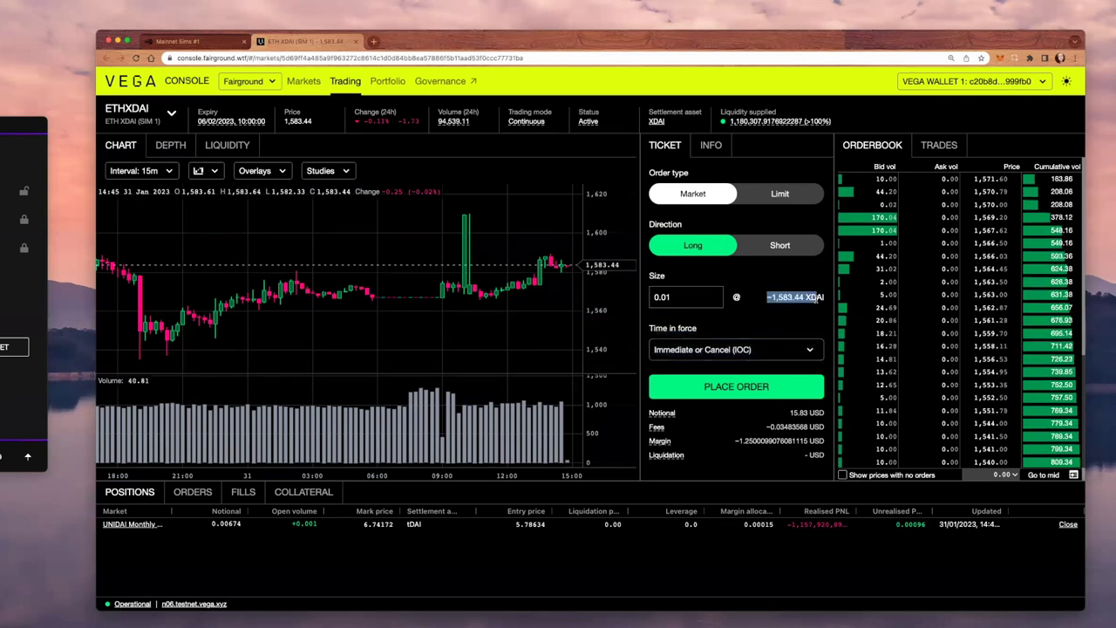
click(811, 315)
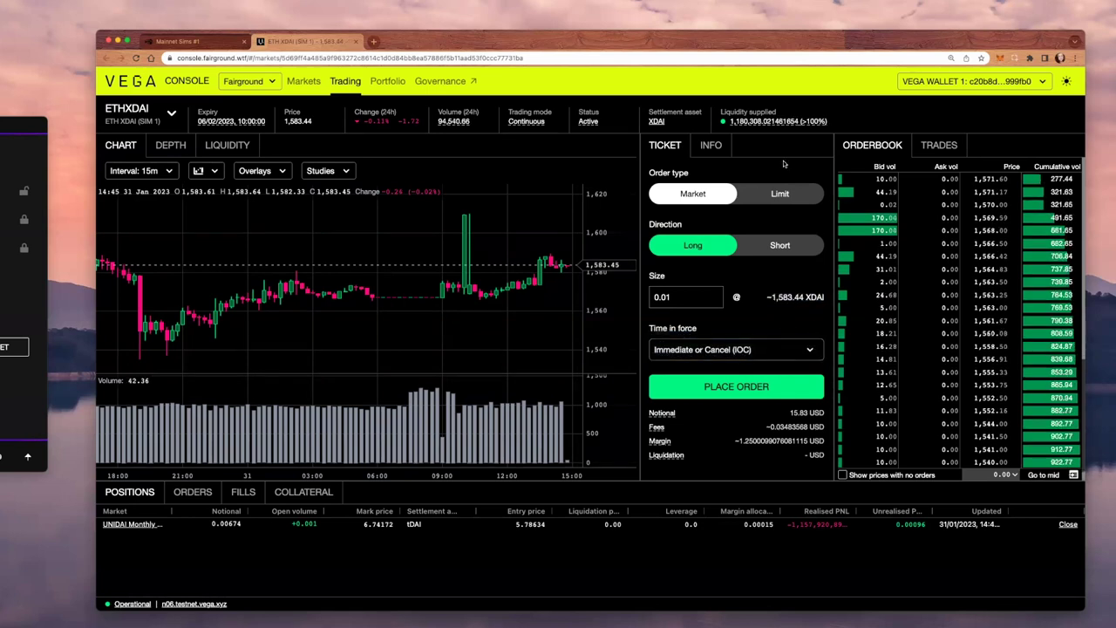
- Make it a Good 'til Cancelled limit order priced at 1569.25 from the order book
click(779, 194)
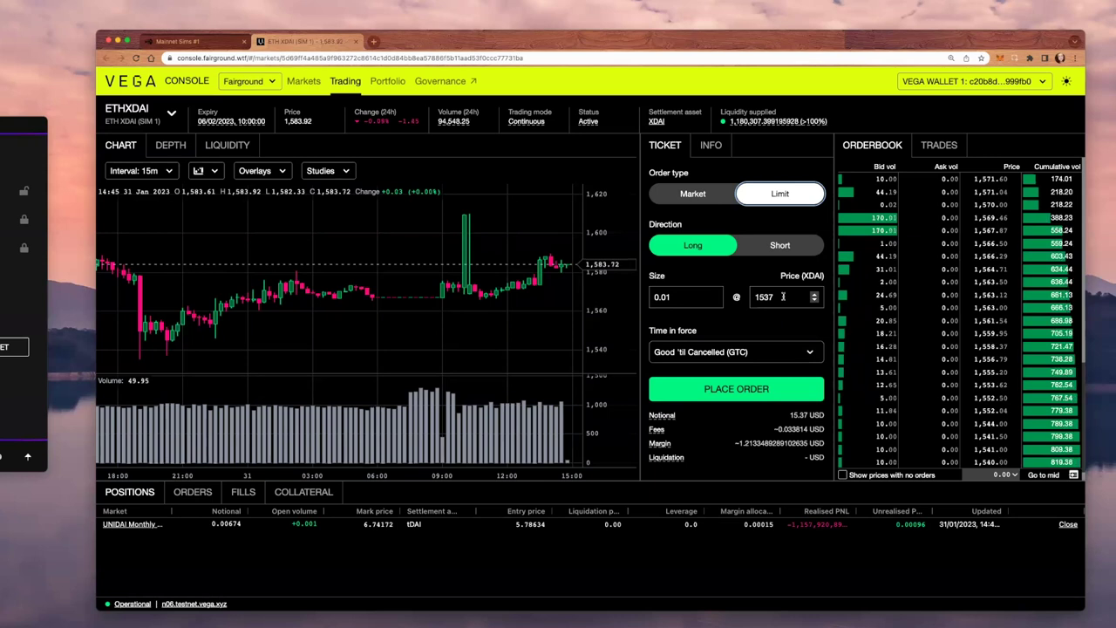
click(770, 353)
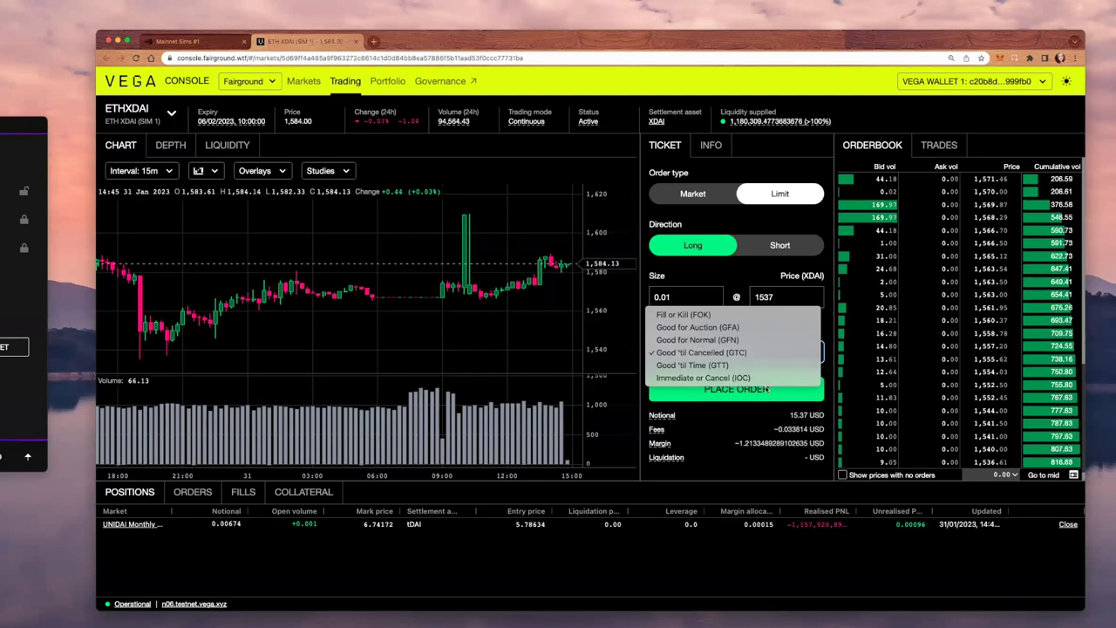
click(731, 269)
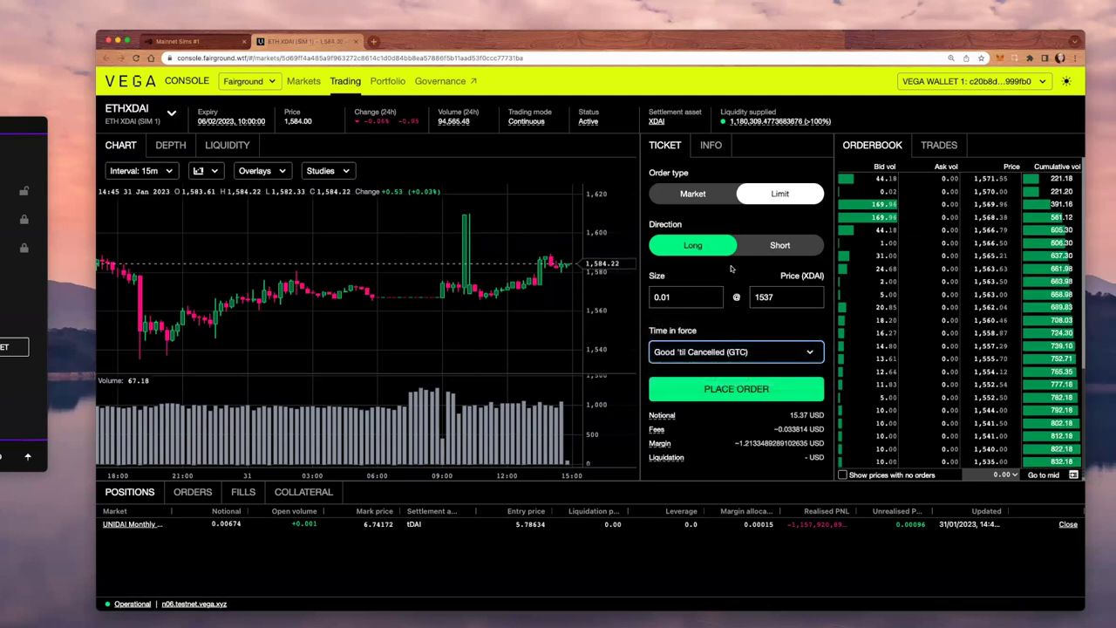
click(807, 298)
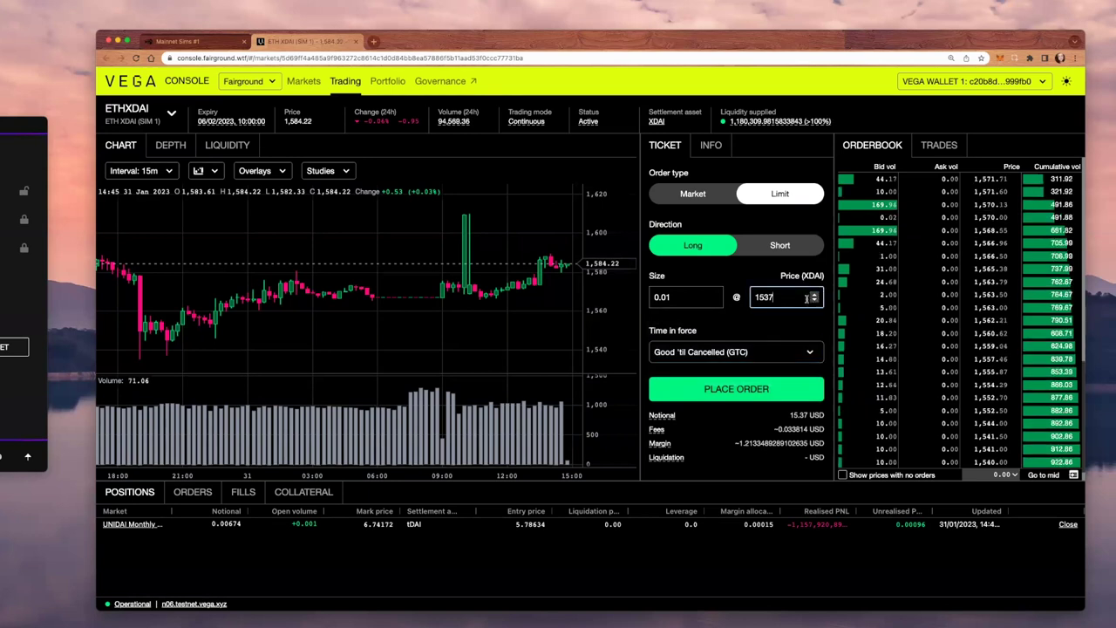
key(BackSpace)
key(BackSpace)
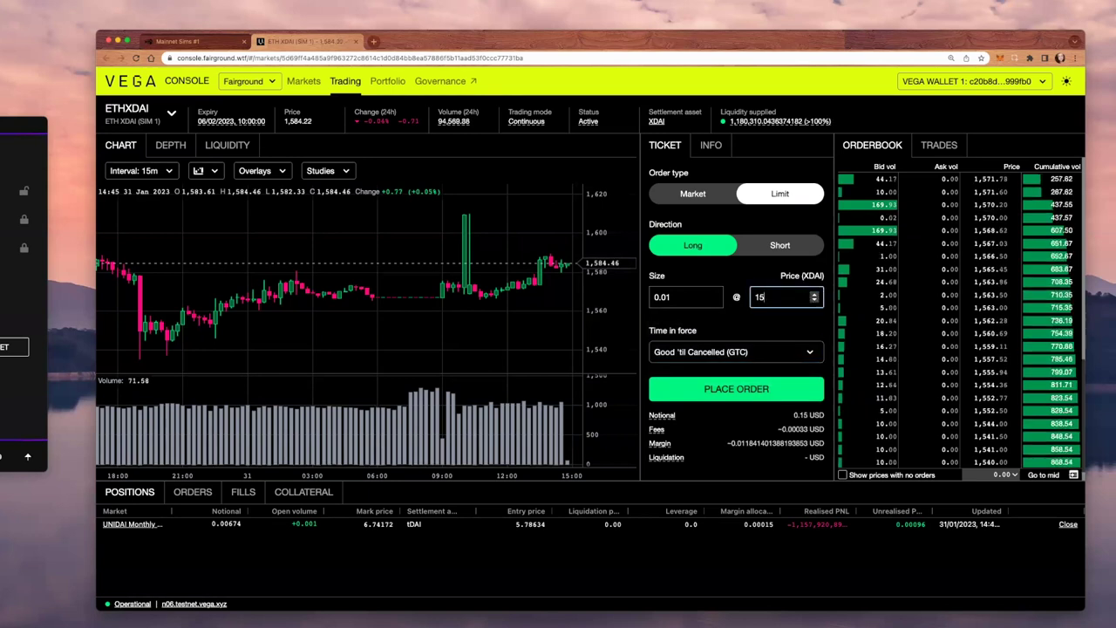
text(30)
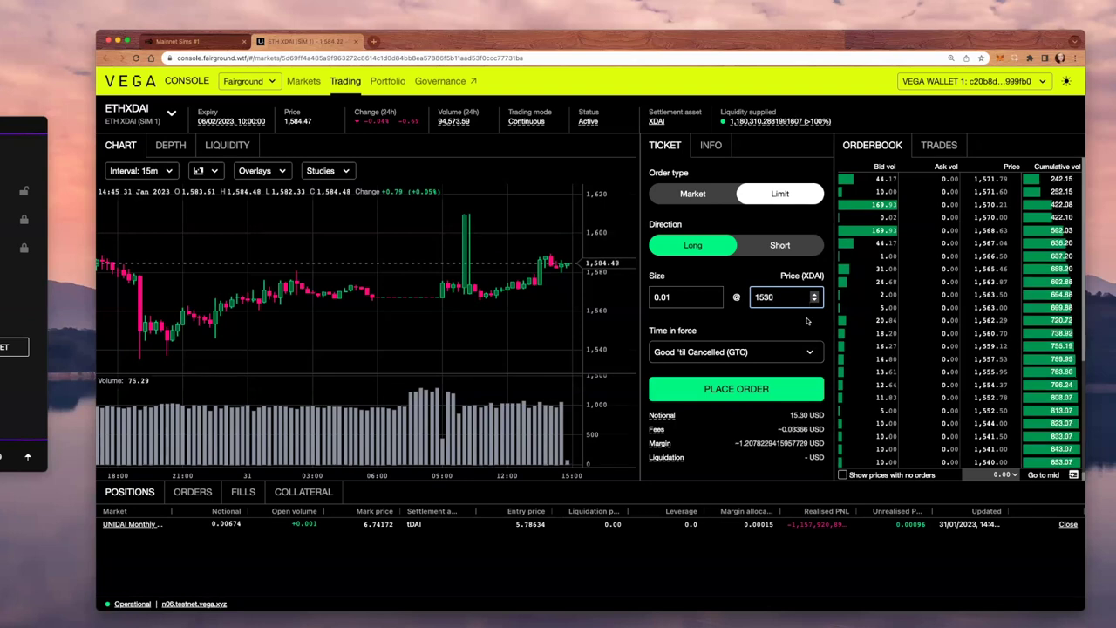
click(990, 230)
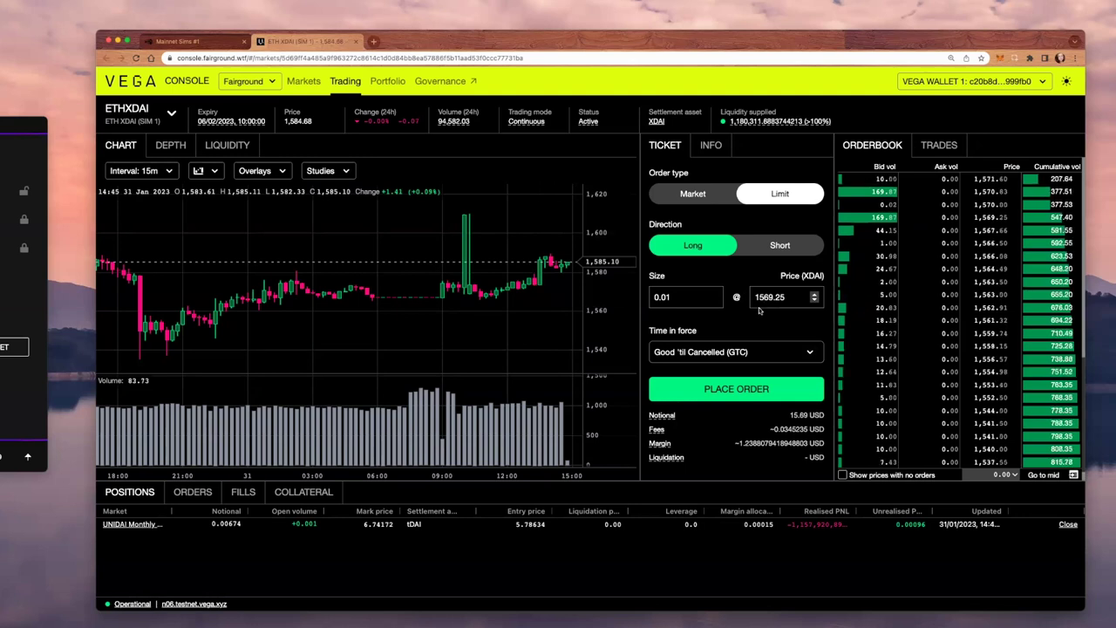
click(695, 297)
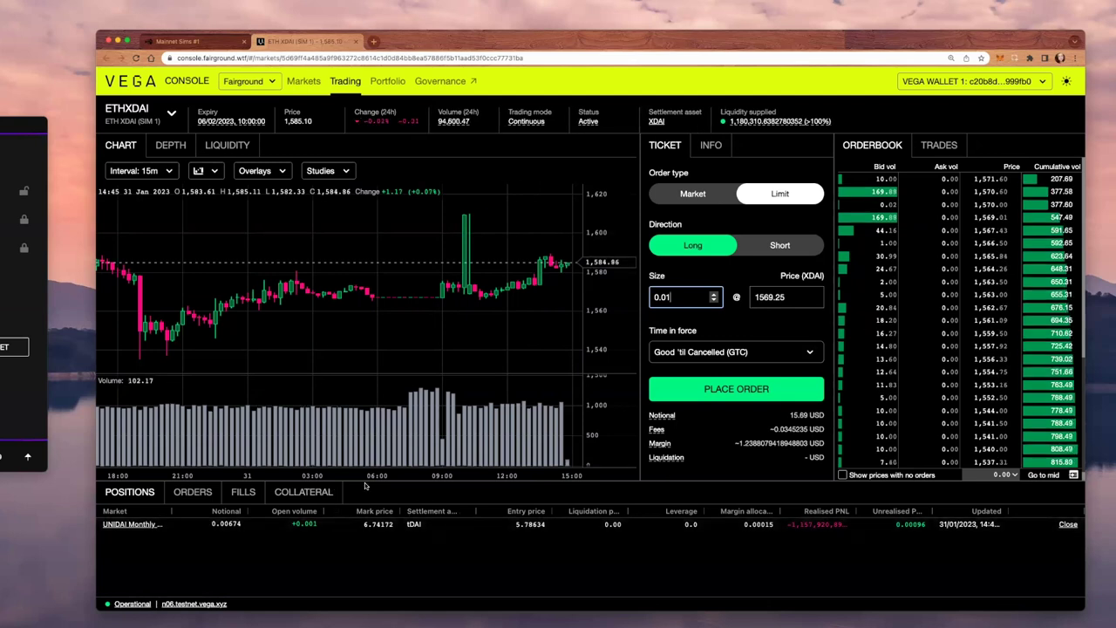
drag(370, 483, 380, 464)
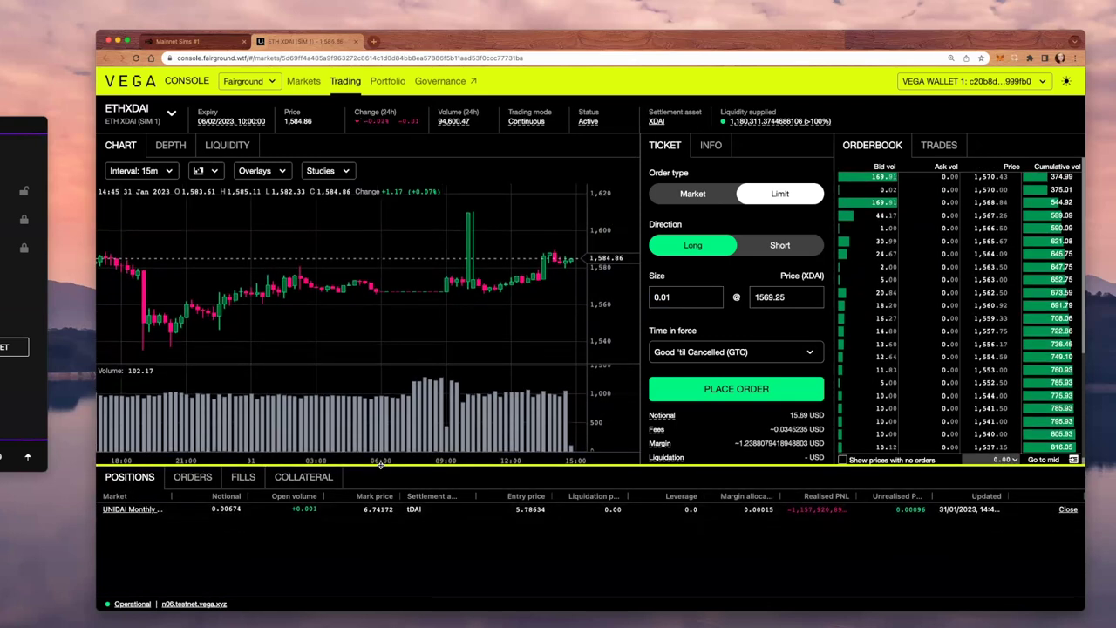
- Show the collateral balances (20.00 XDAI) and open the Deposit form
click(303, 477)
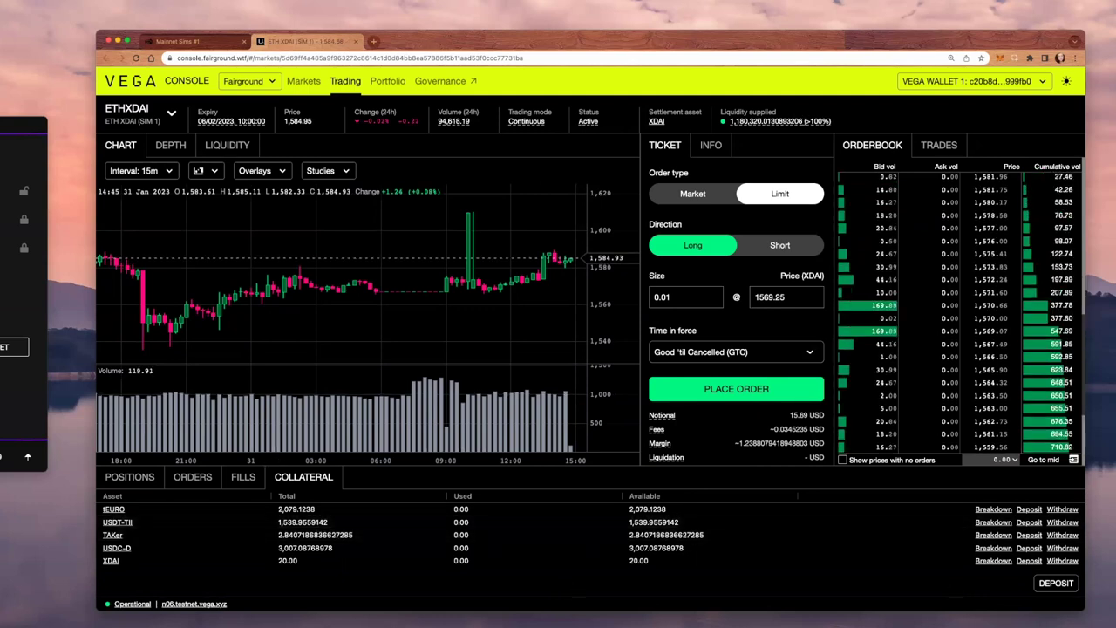
click(1056, 584)
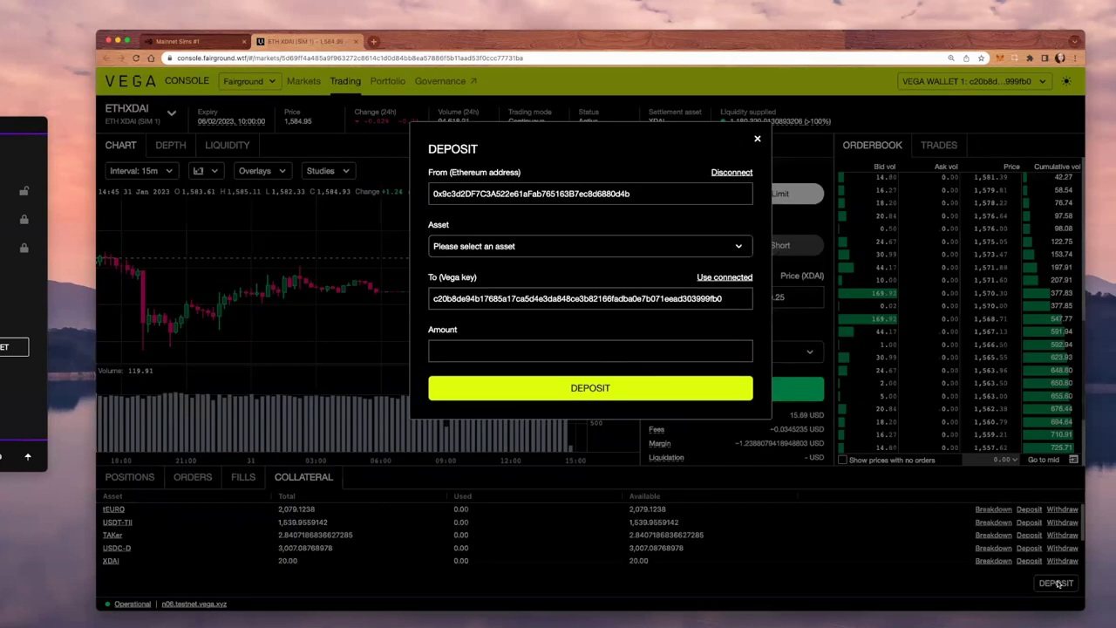
- Reconnect the Ethereum wallet via MetaMask and check its SepoliaETH balance
click(724, 173)
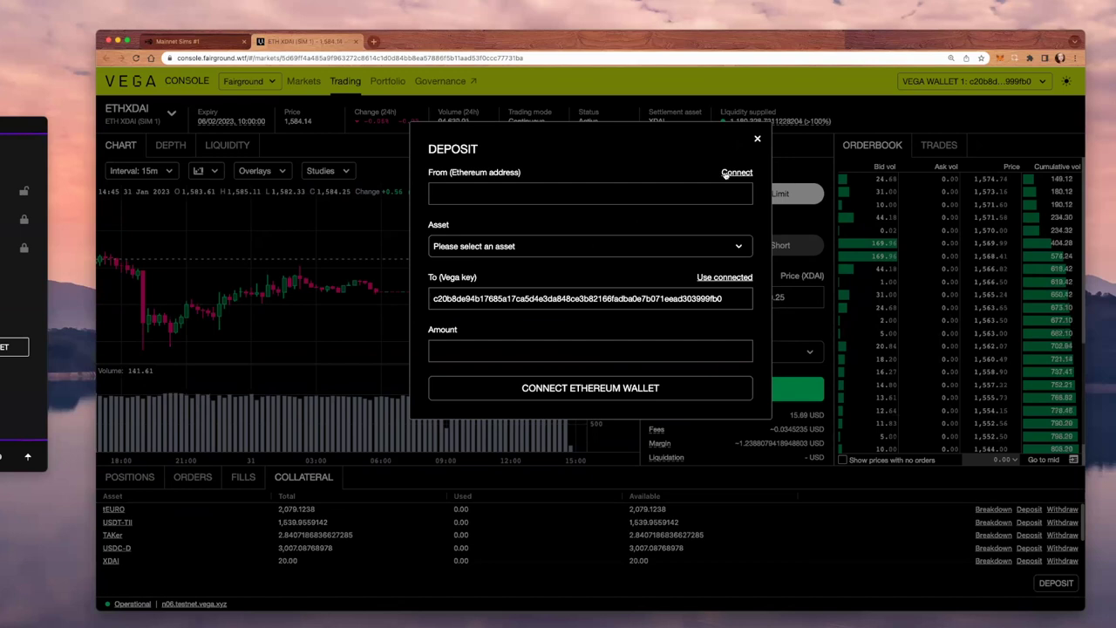
click(725, 173)
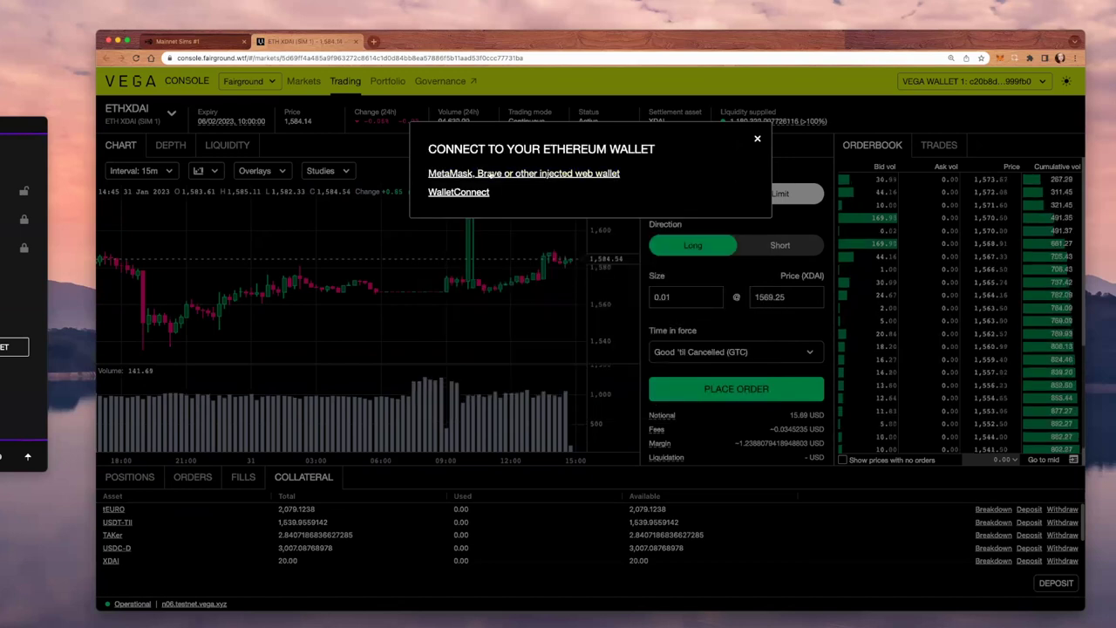
click(516, 177)
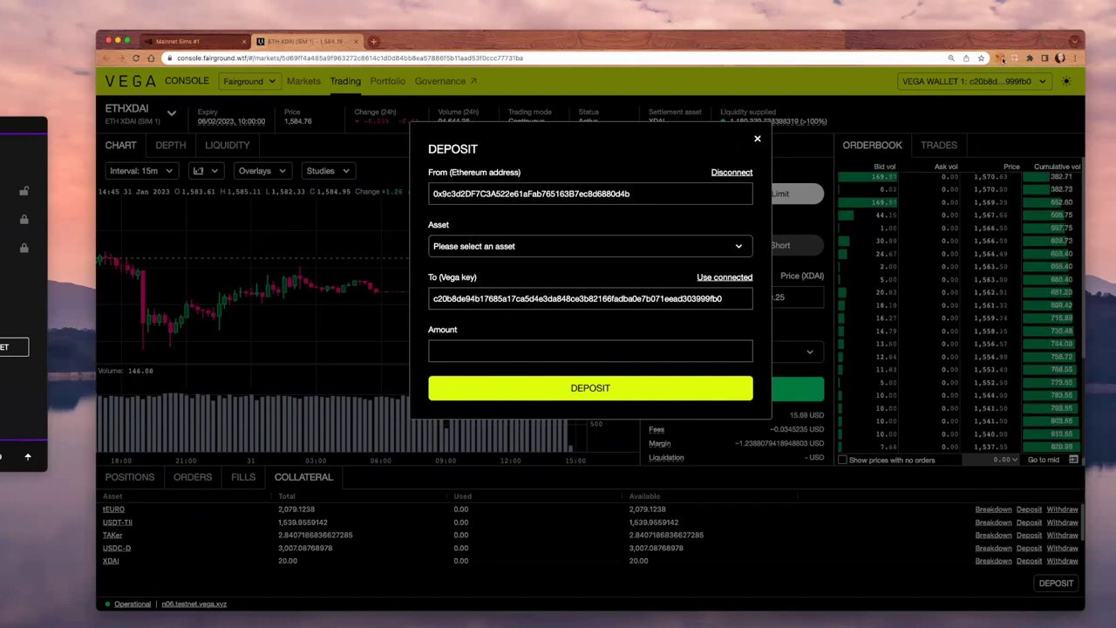
click(1002, 58)
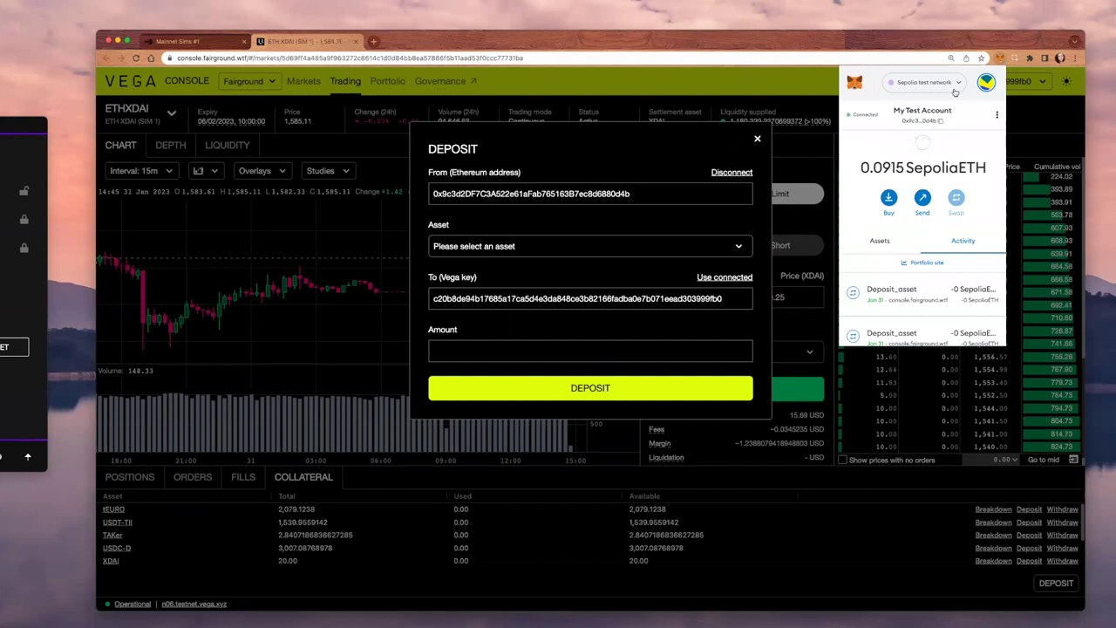
click(1001, 59)
- Choose XDAI (Mainnet sims) as the deposit asset
click(653, 241)
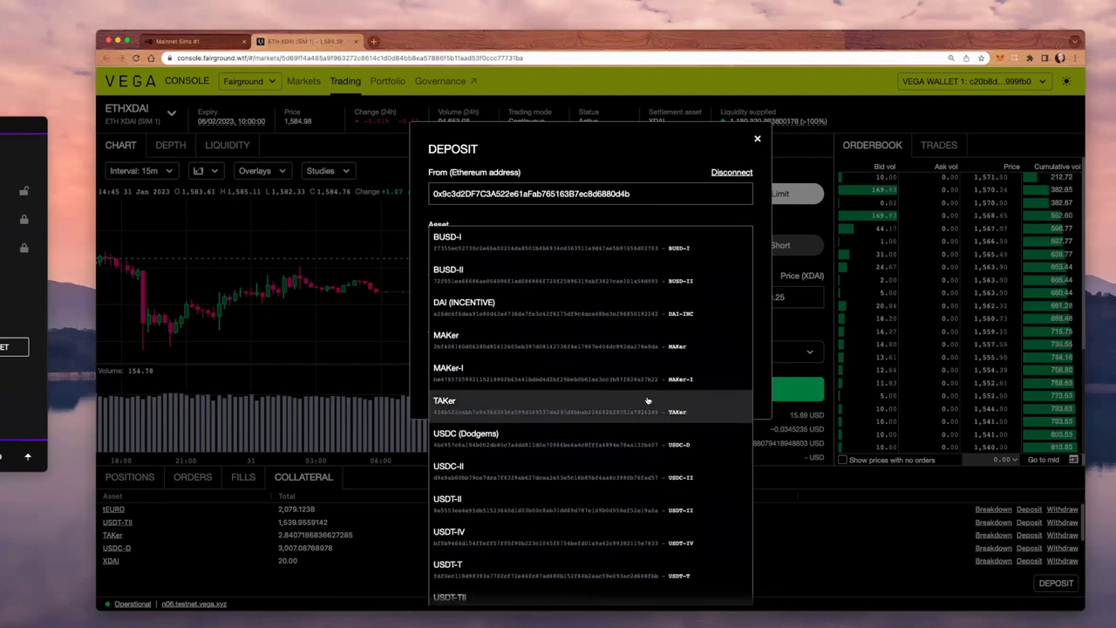
scroll(647, 399, down, 3)
scroll(647, 399, down, 1)
scroll(646, 399, down, 3)
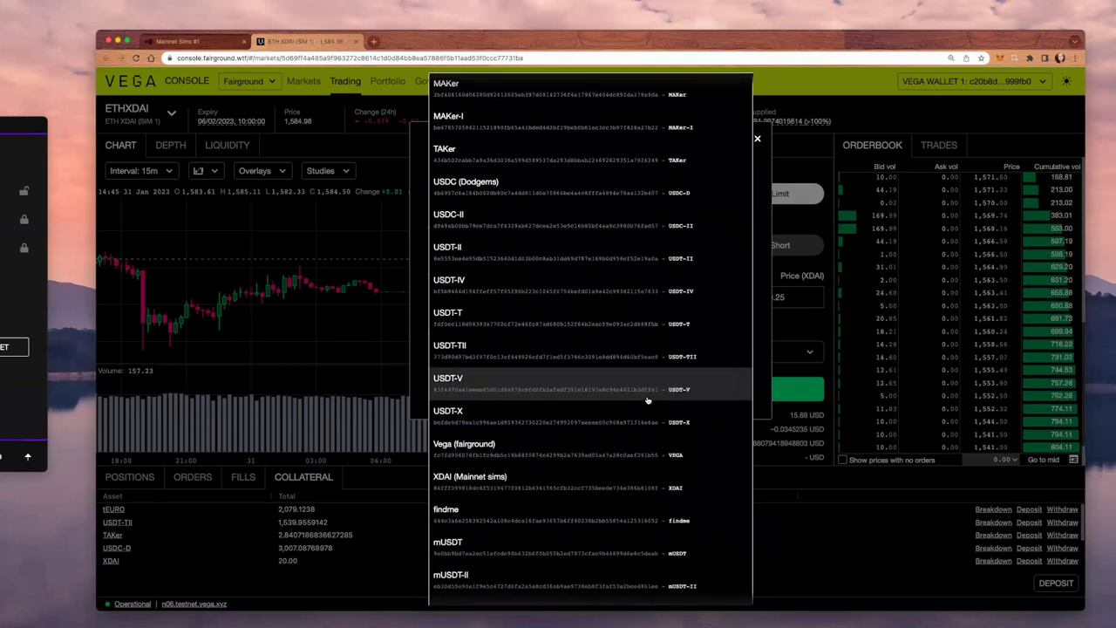
scroll(647, 399, down, 3)
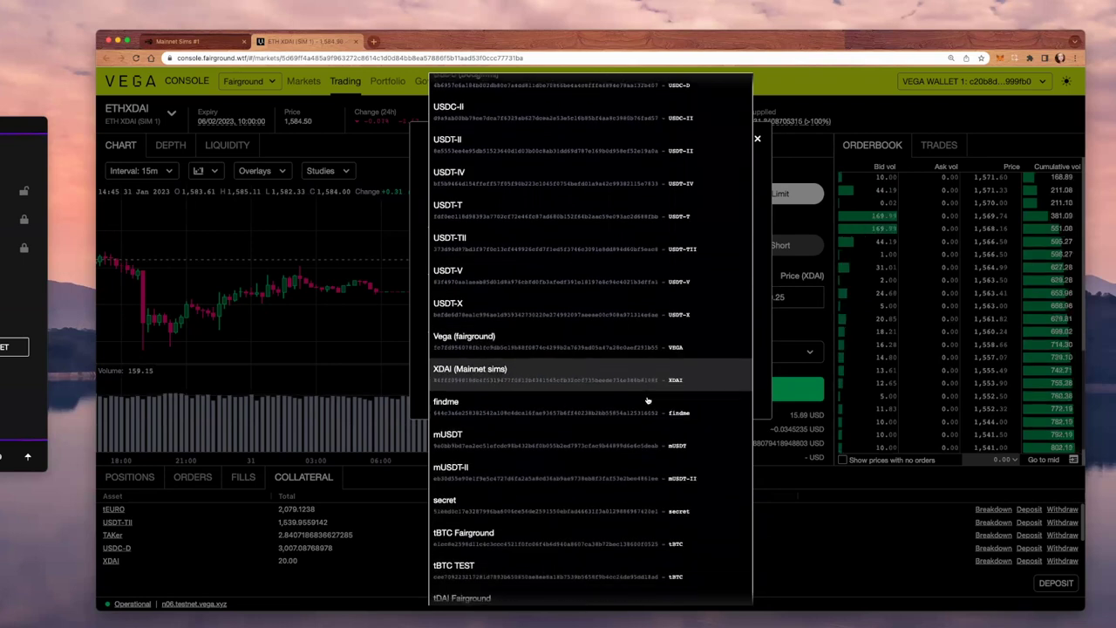
click(561, 380)
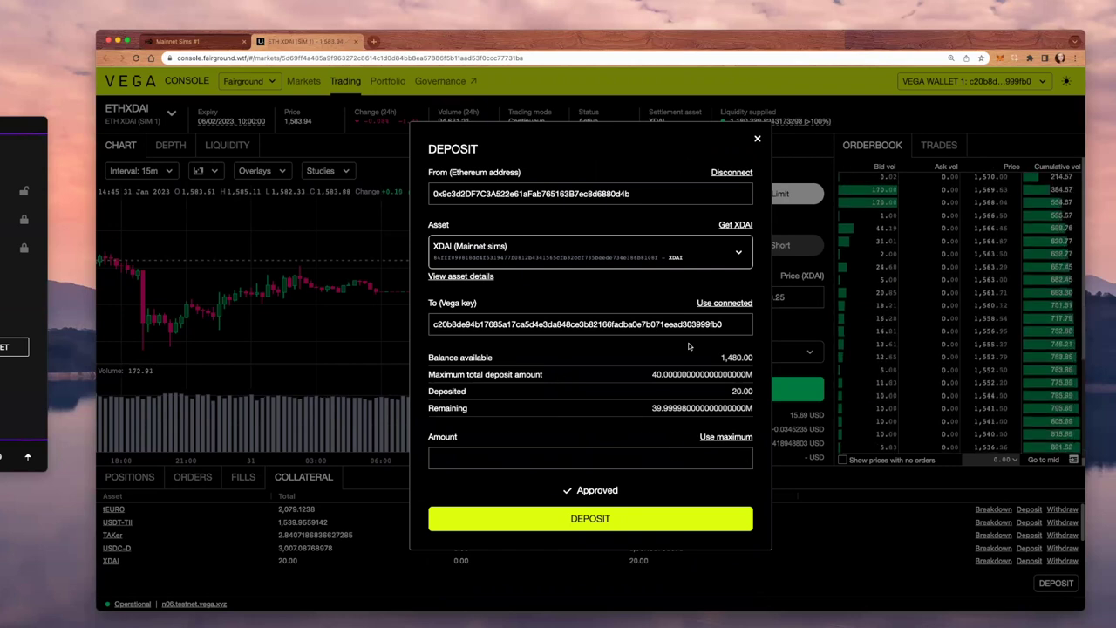
- Request XDAI from the faucet, dismiss the failure error, and check the MetaMask wallet's funds
click(735, 225)
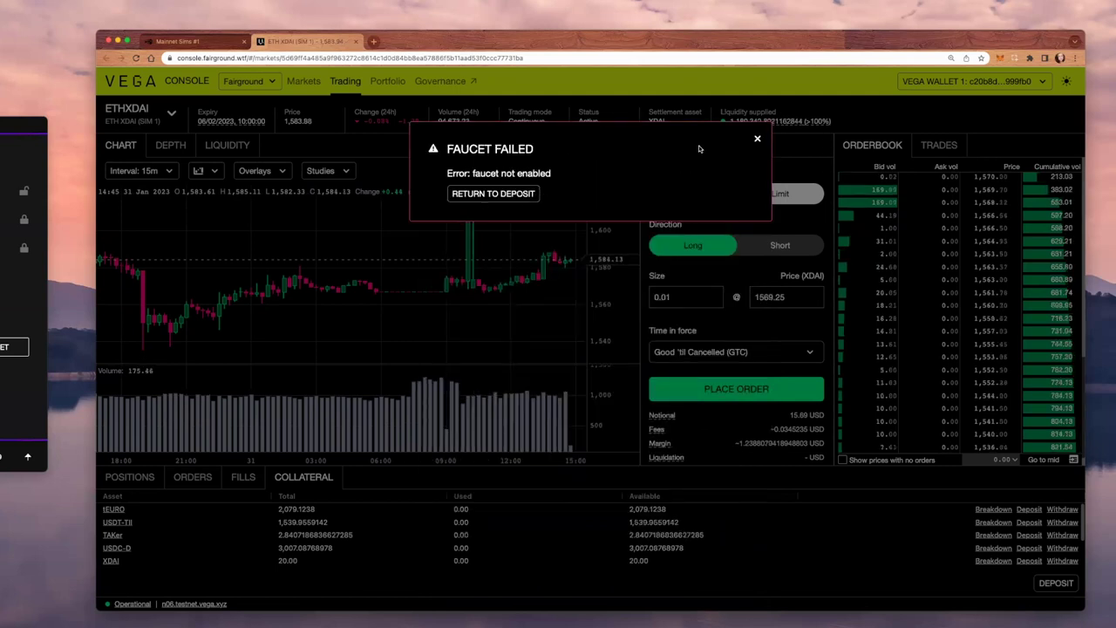
click(757, 139)
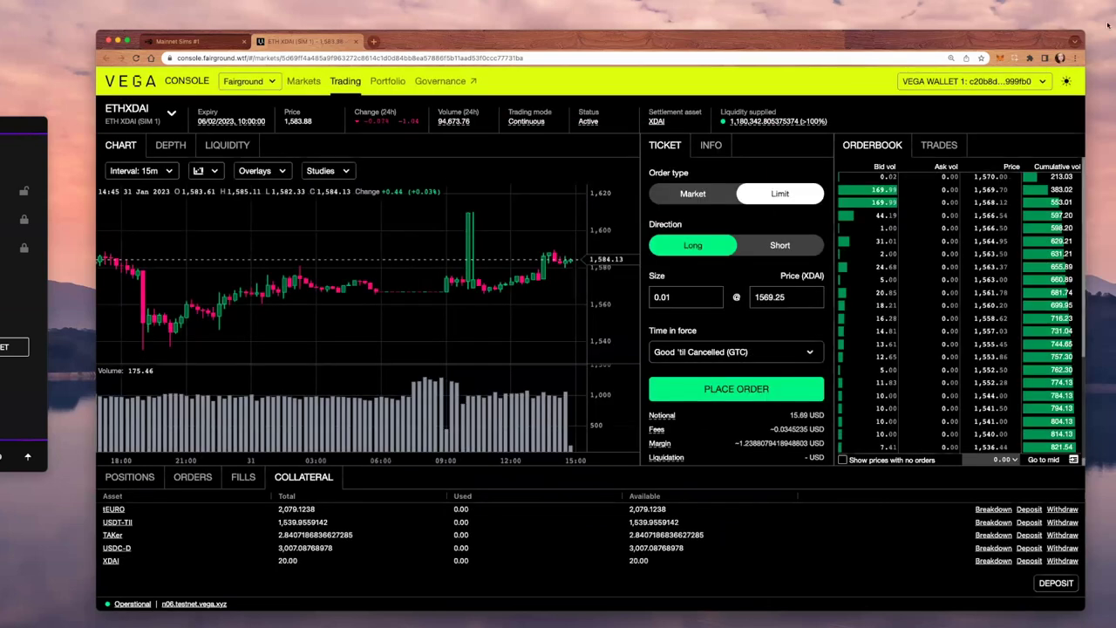
click(1002, 58)
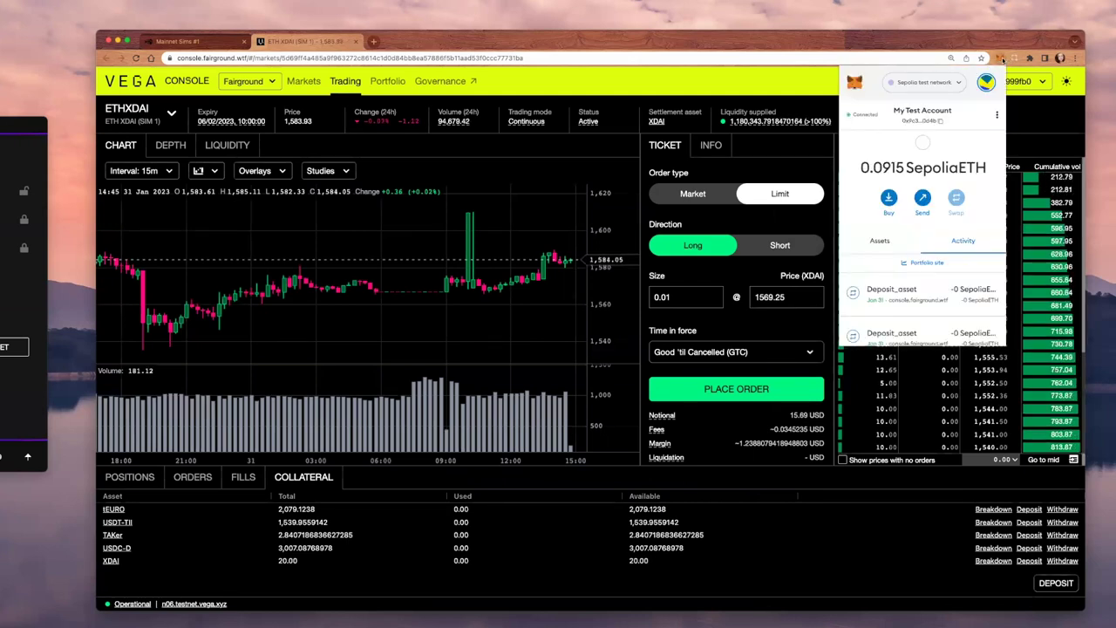
click(1002, 59)
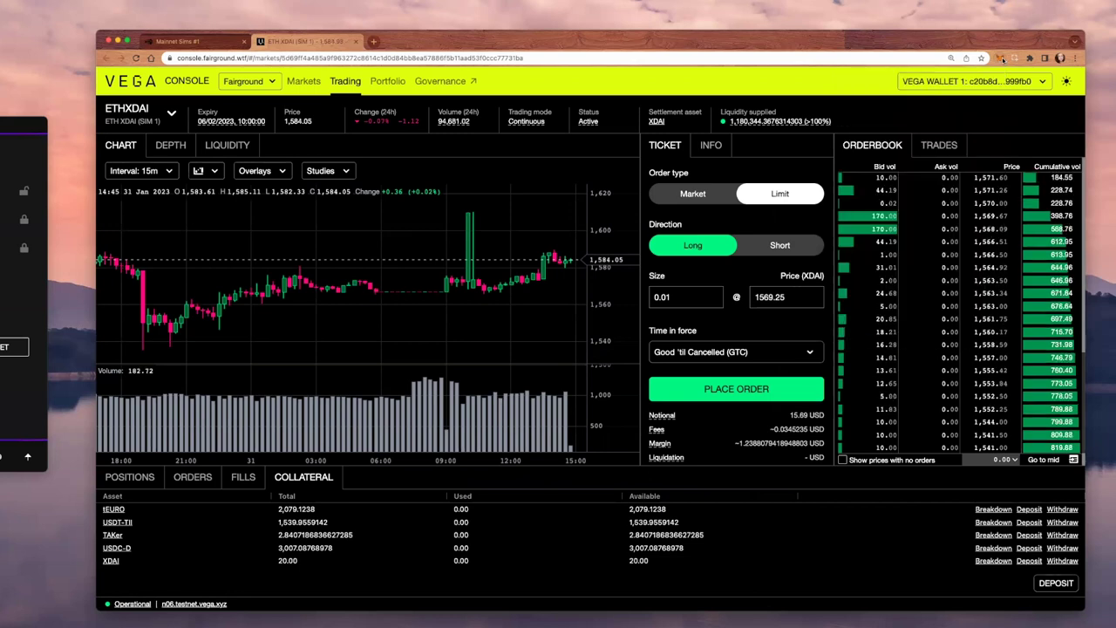
click(1002, 58)
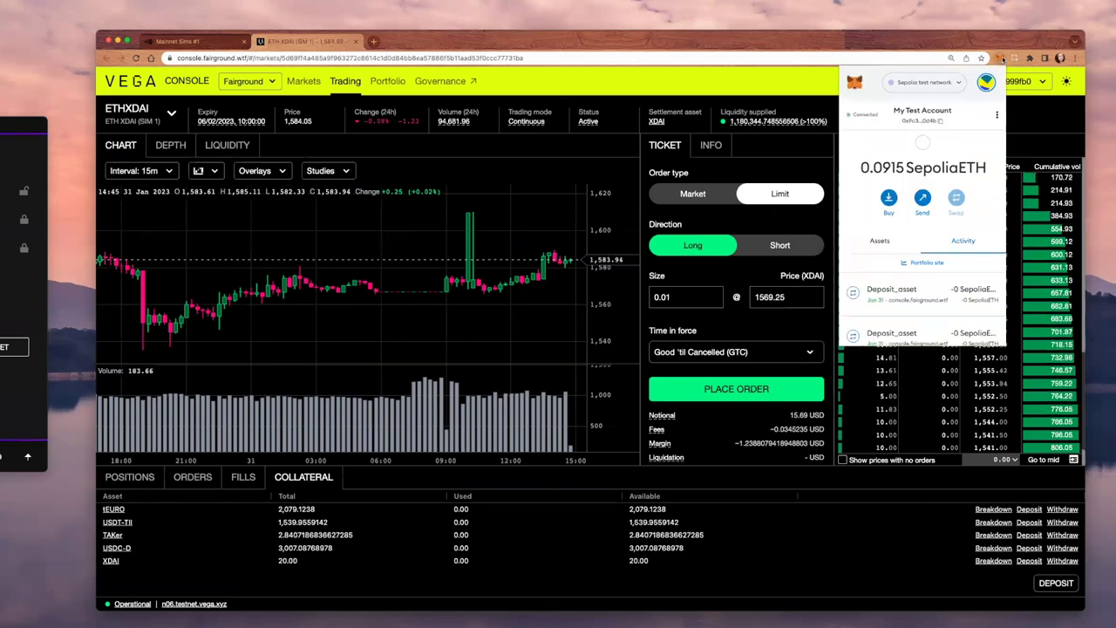
click(1002, 58)
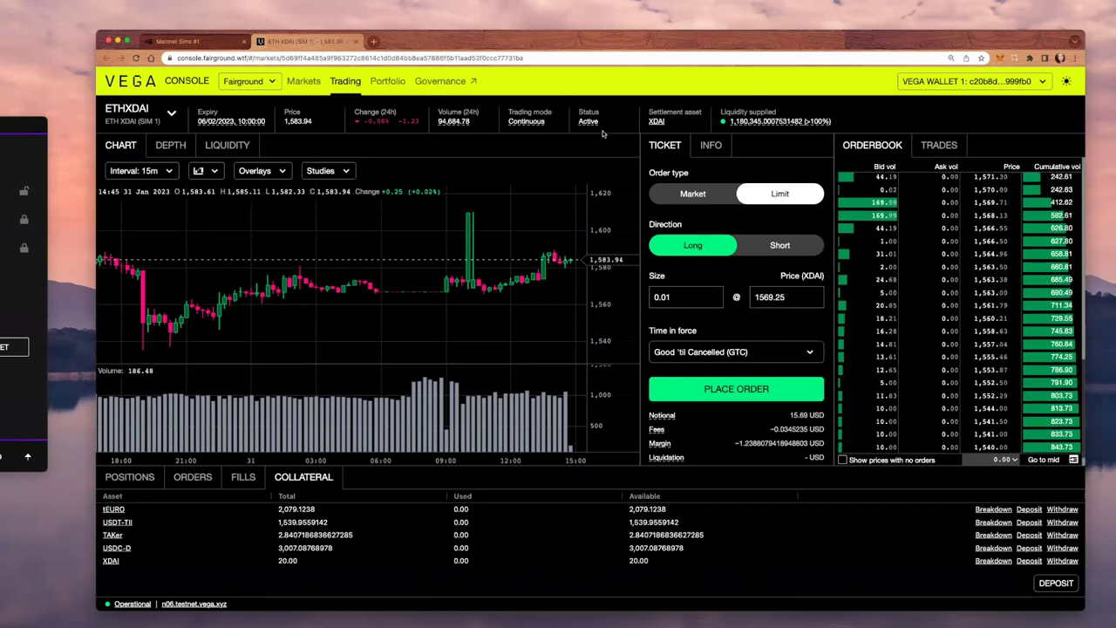
- Reopen the deposit form, select XDAI (Mainnet sims), and enter 10 as the amount
click(1056, 582)
click(576, 253)
scroll(568, 393, down, 2)
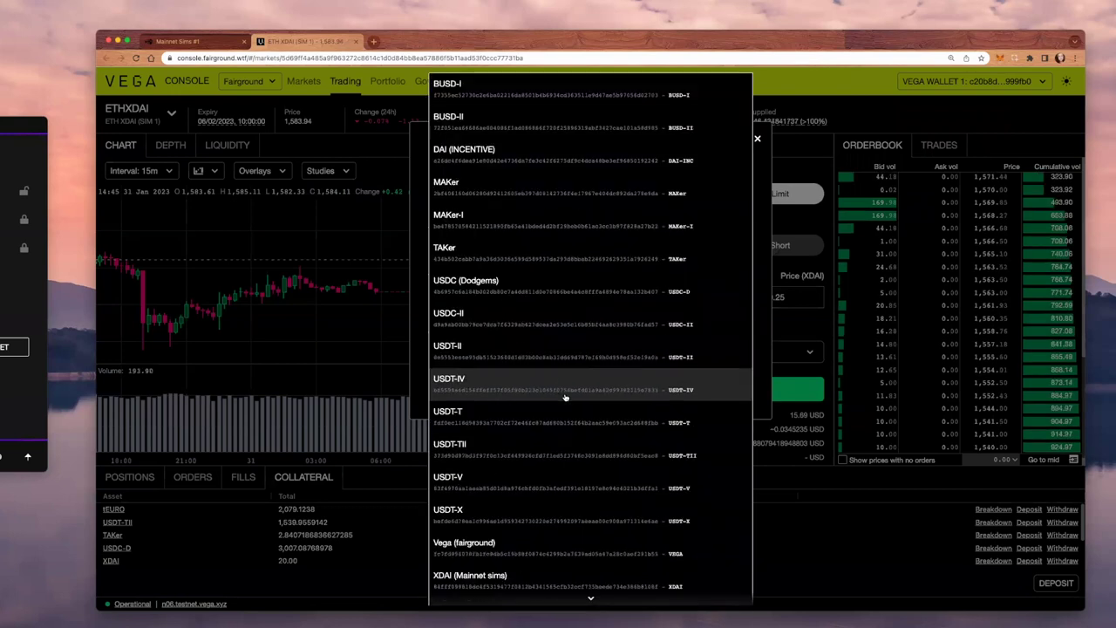
scroll(560, 537, down, 2)
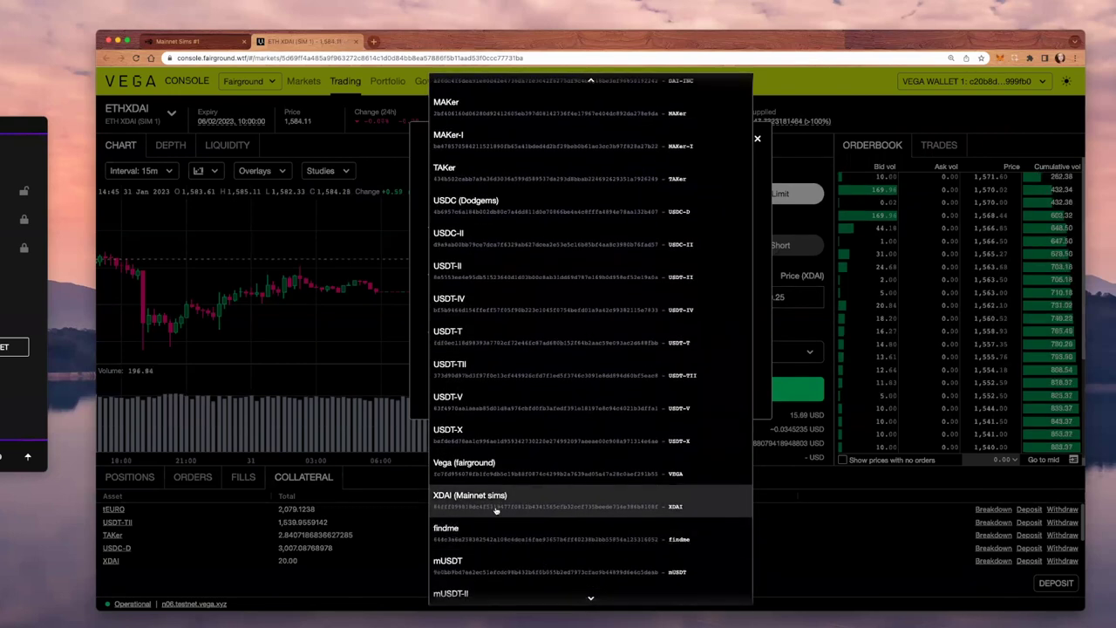
click(495, 514)
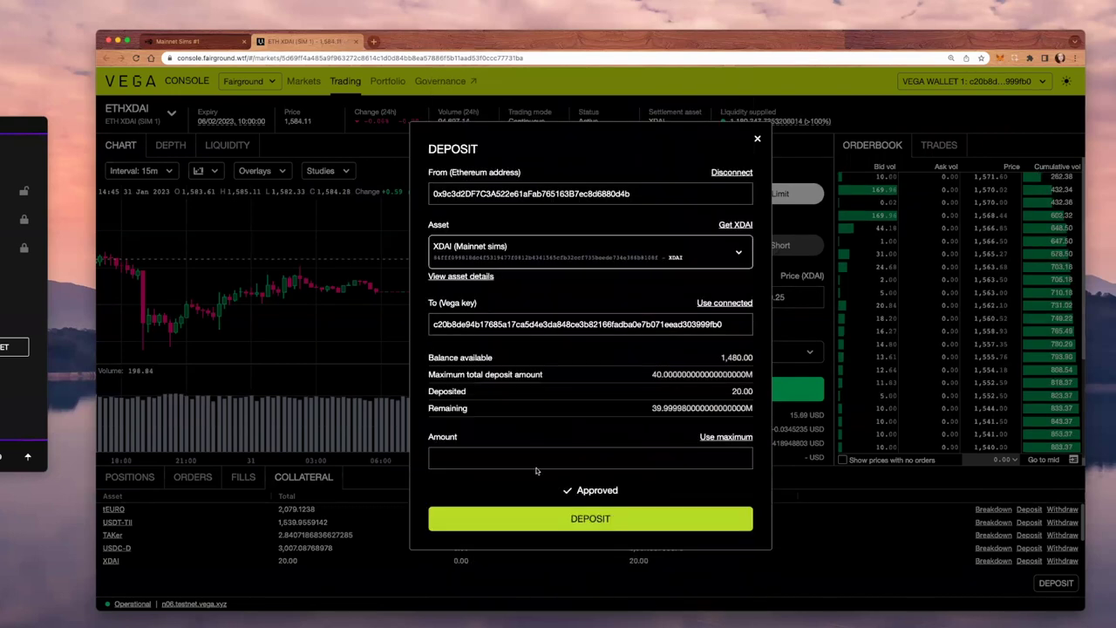
click(708, 441)
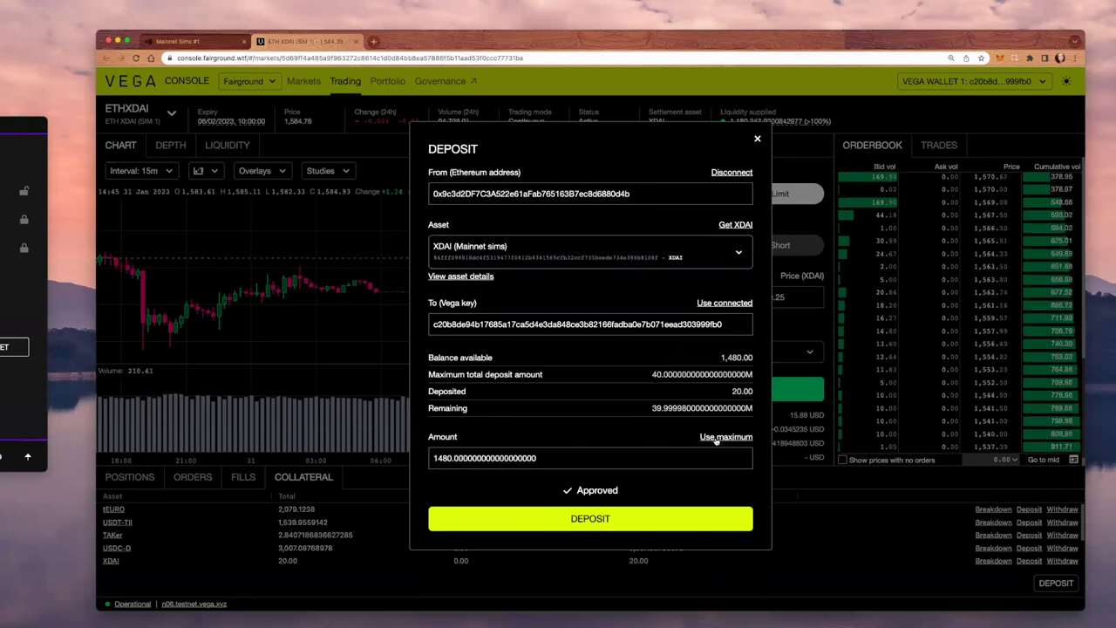
double_click(562, 457)
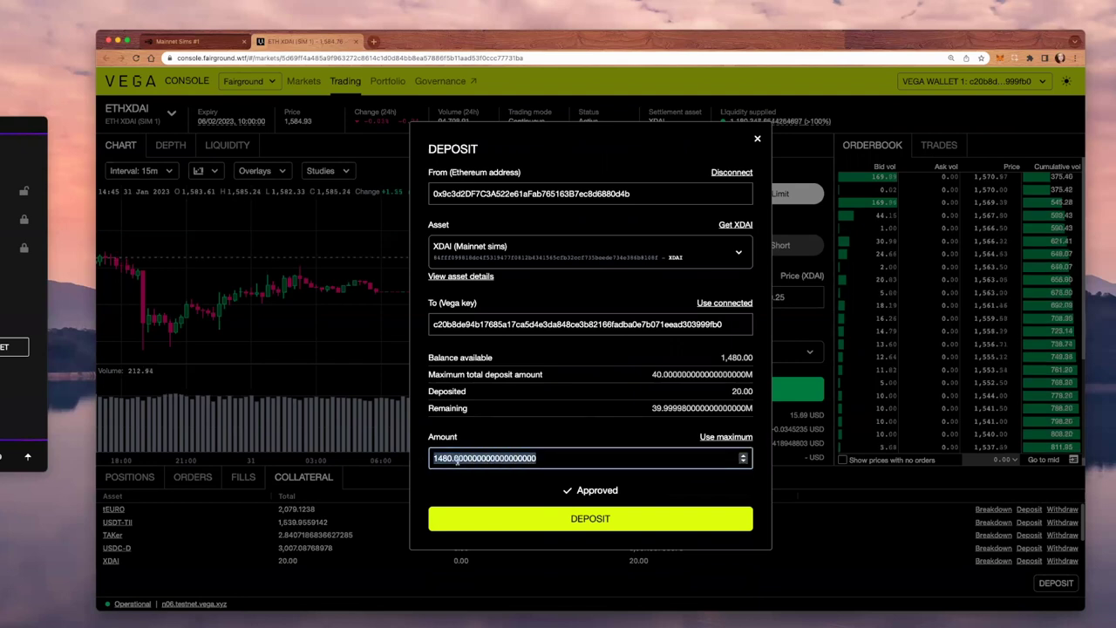
text(10)
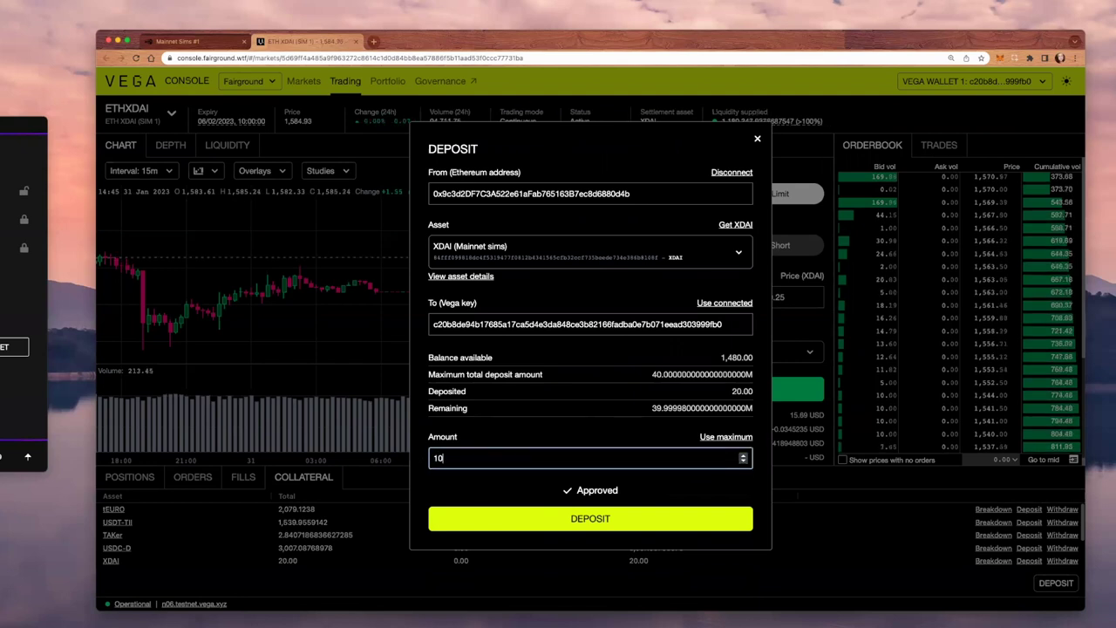
- Submit the 10 XDAI deposit and confirm the transaction in the MetaMask window
click(607, 520)
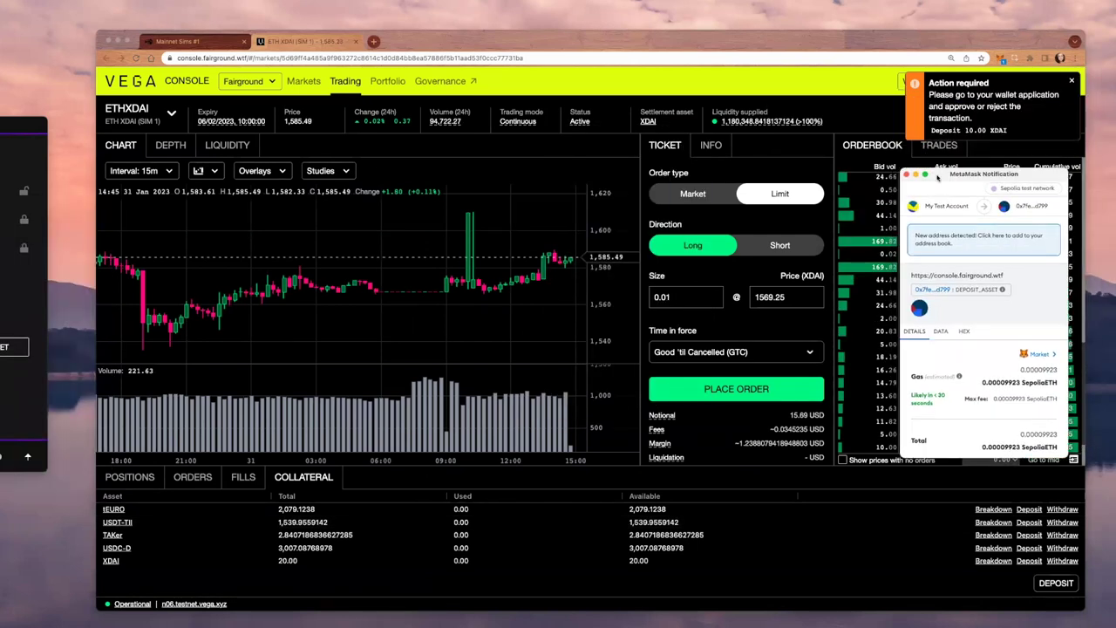
drag(937, 177, 940, 151)
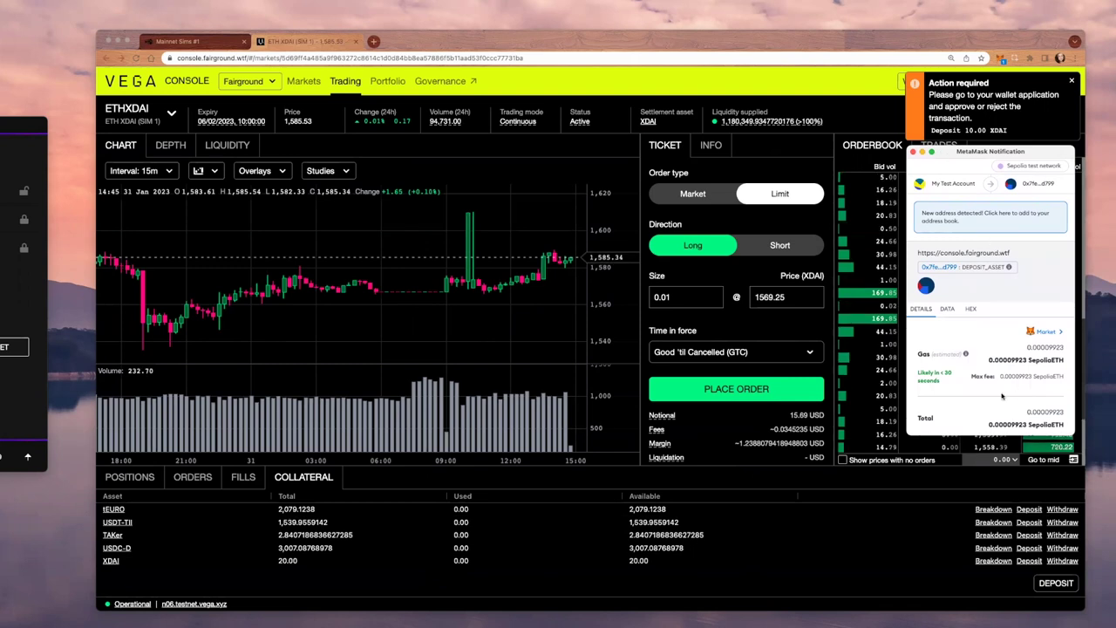
scroll(1001, 375, down, 3)
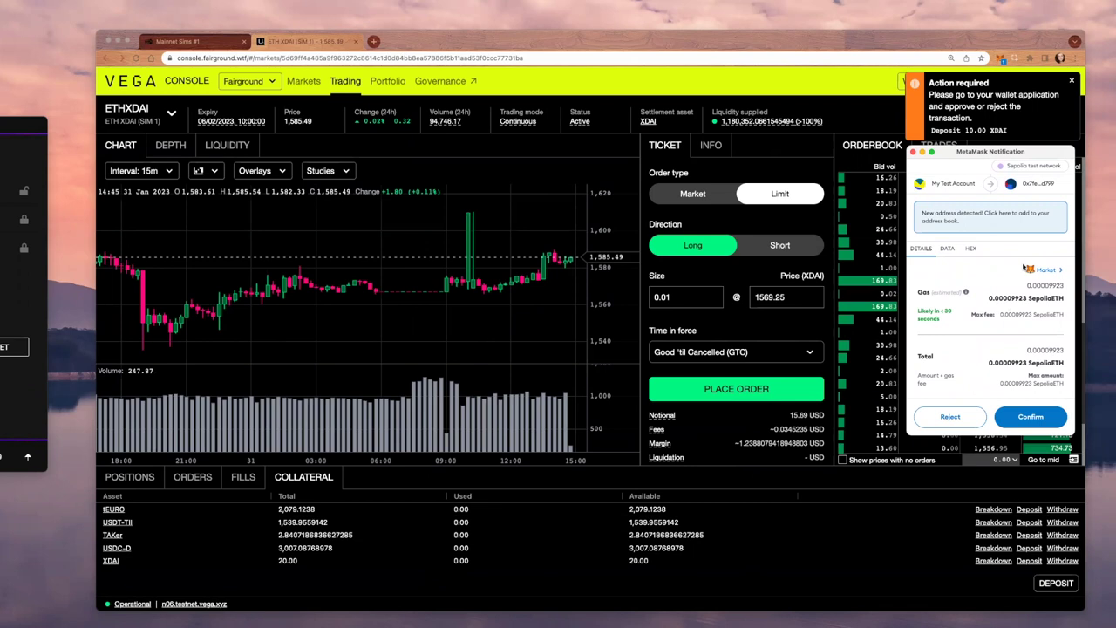
click(1031, 416)
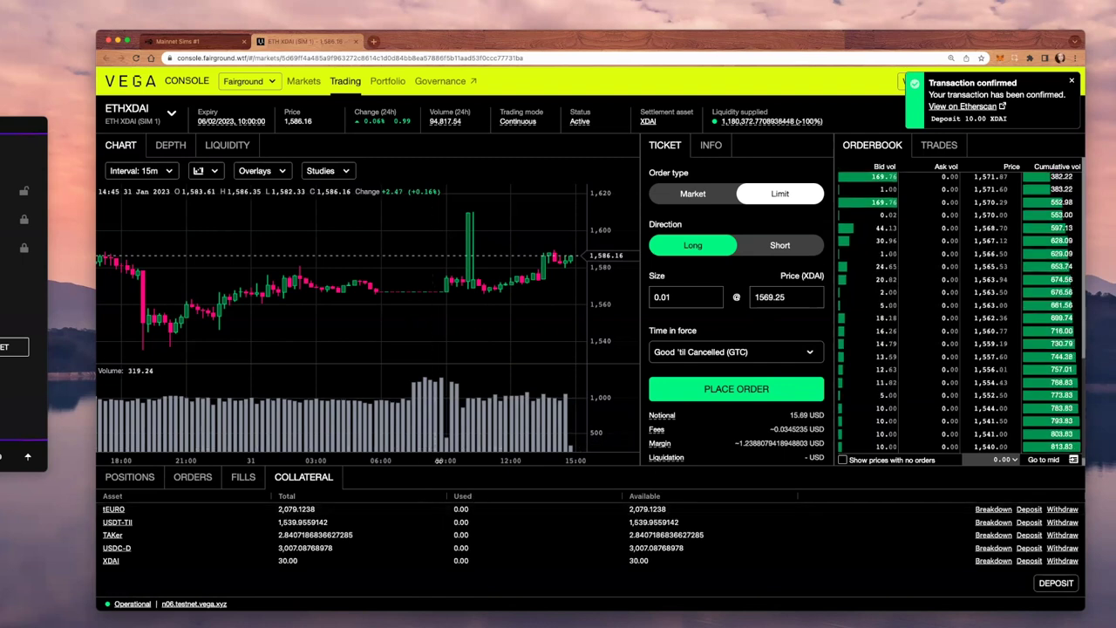
- Dismiss the transaction confirmed notice and set the order size to 0.02, keeping it Long
drag(438, 465, 438, 452)
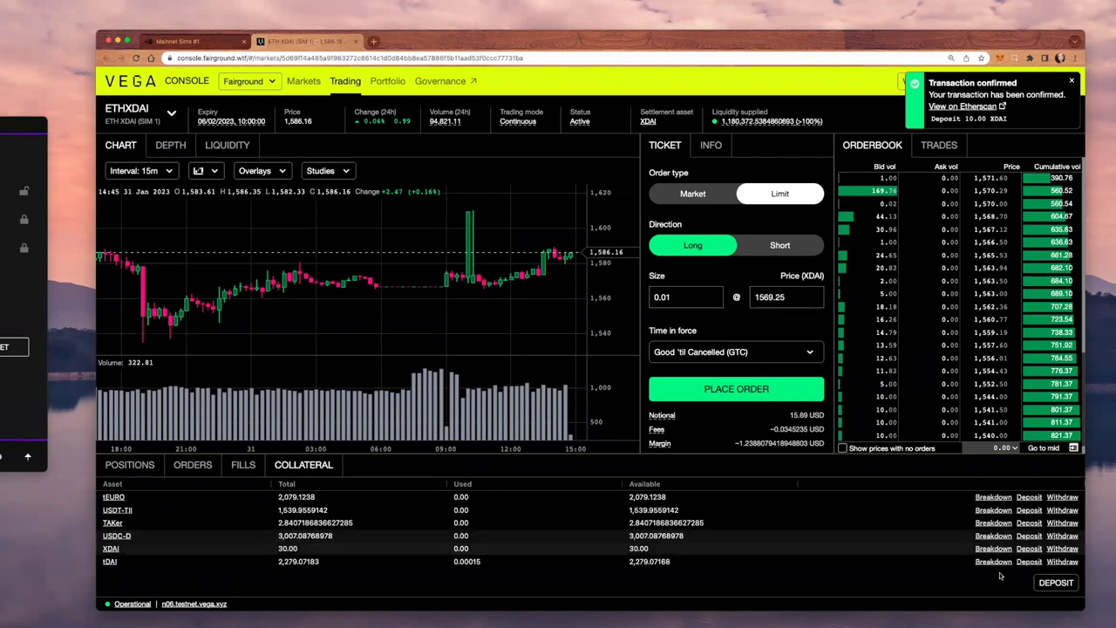
click(1072, 81)
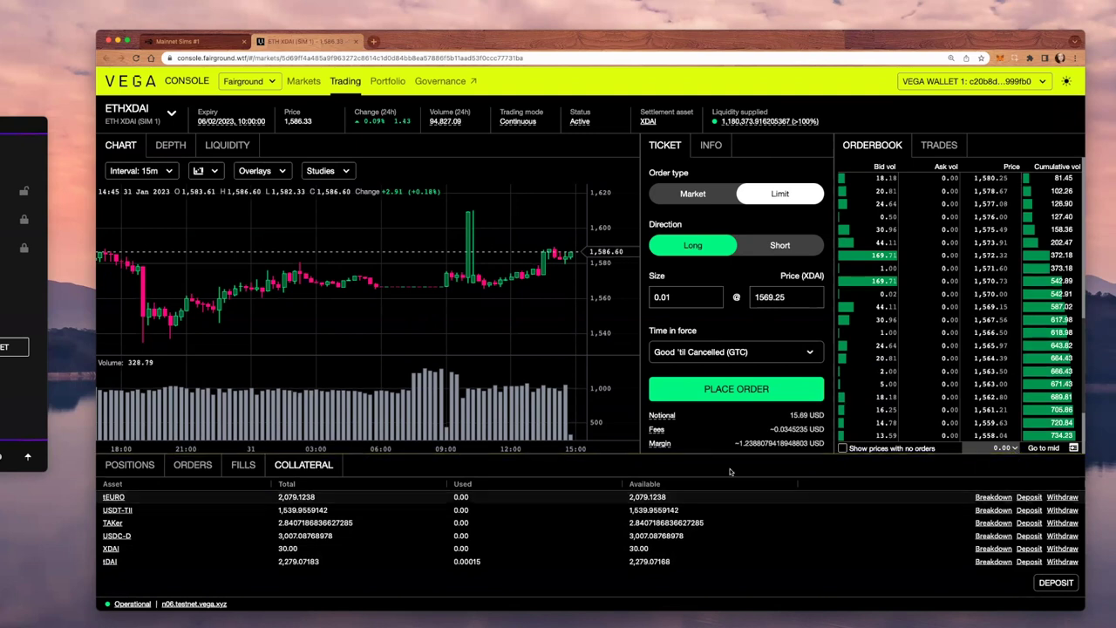
mouse_move(728, 454)
mouse_down()
mouse_move(734, 488)
mouse_move(731, 471)
mouse_up()
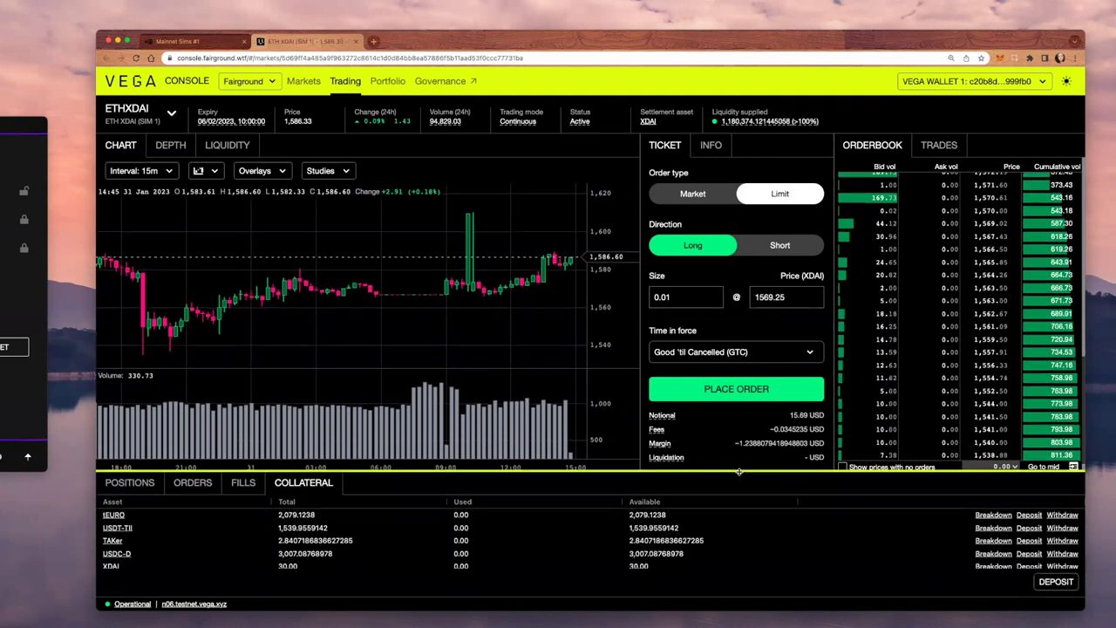
click(688, 295)
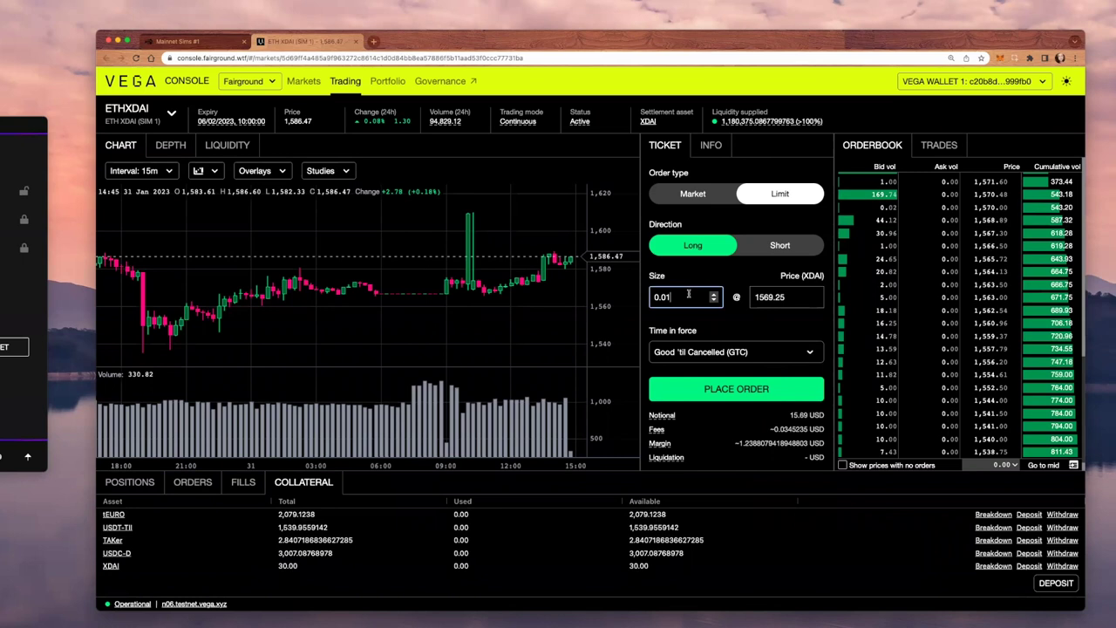
key(BackSpace)
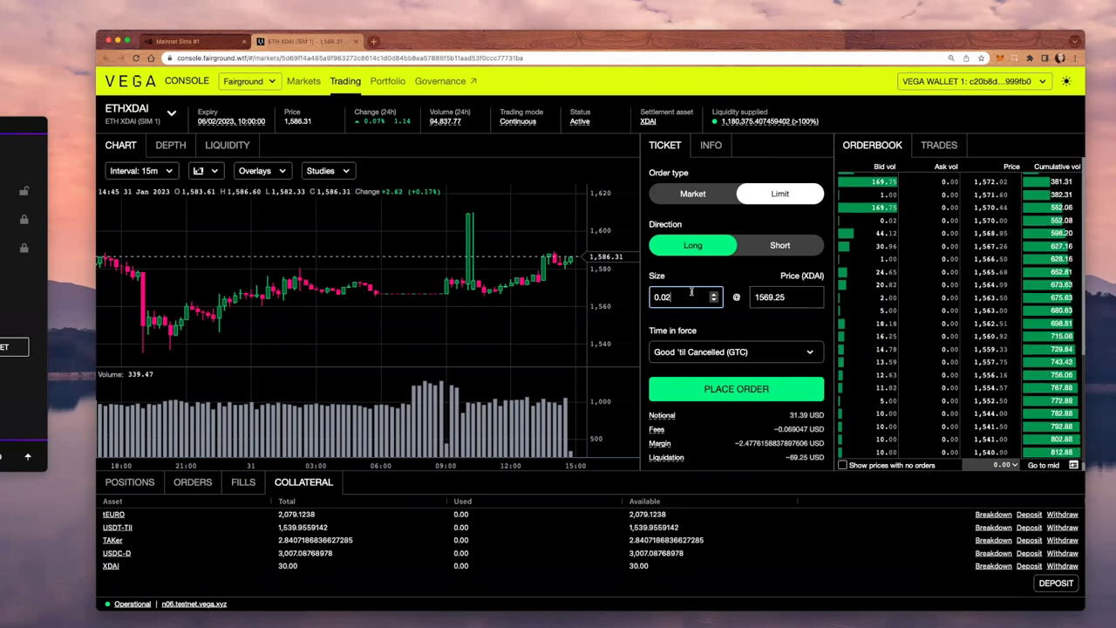
click(785, 245)
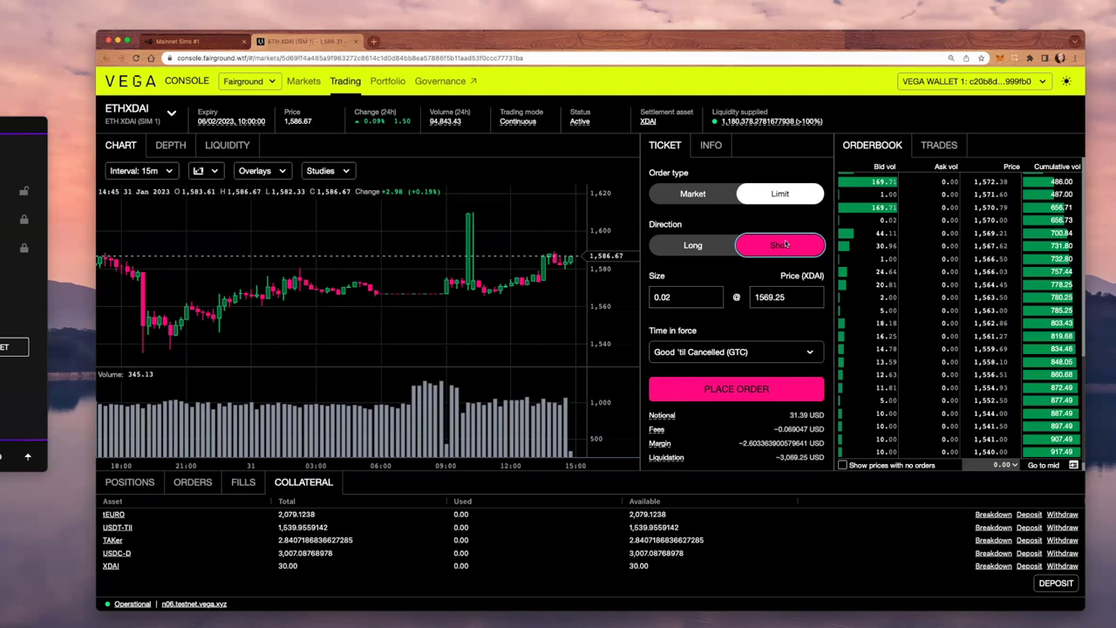
click(704, 252)
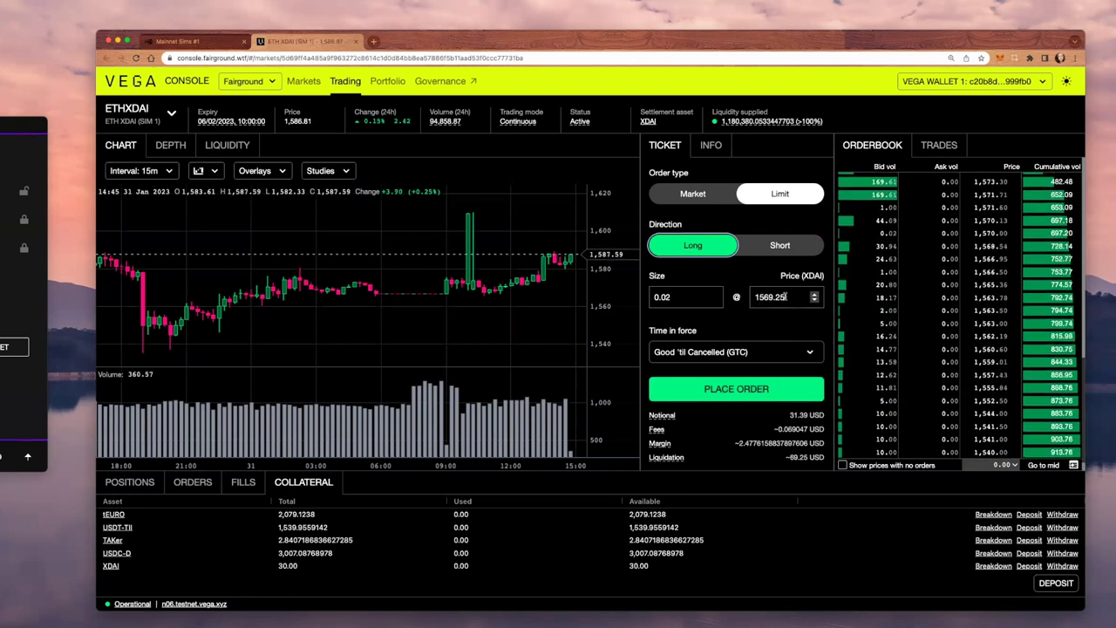
- Keep Good 'til Cancelled as time in force and change the limit price to 1569.20
click(791, 297)
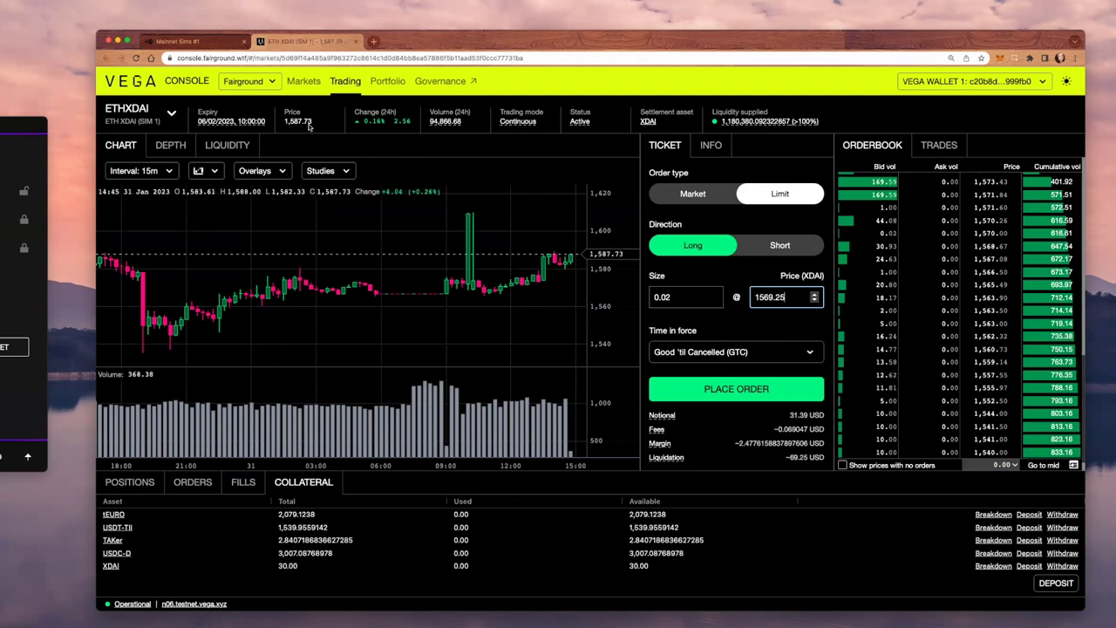
click(790, 353)
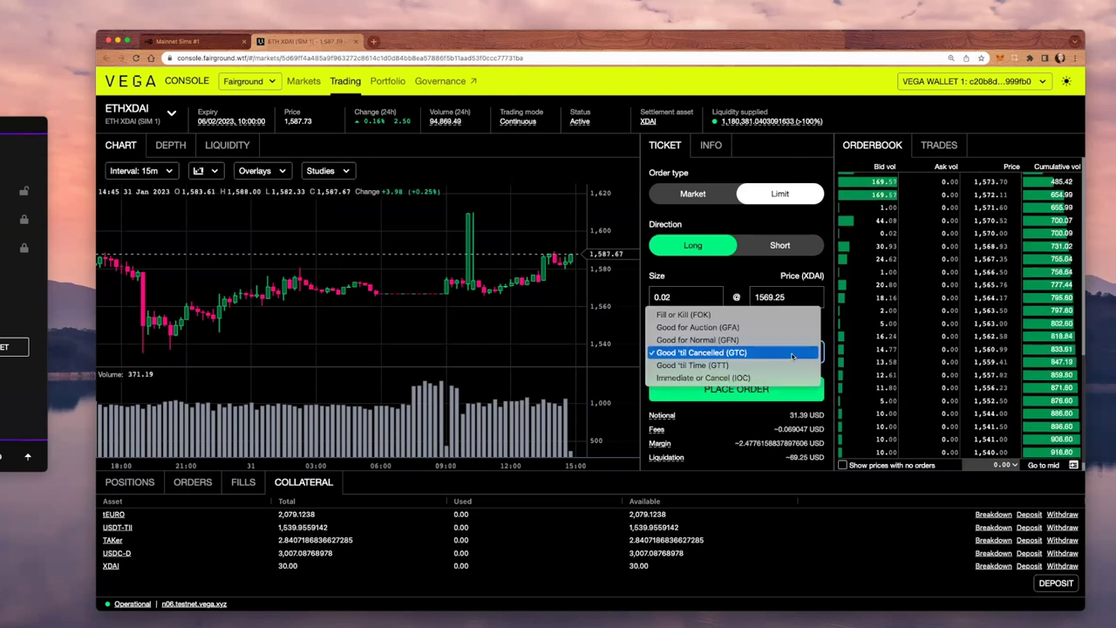
click(791, 354)
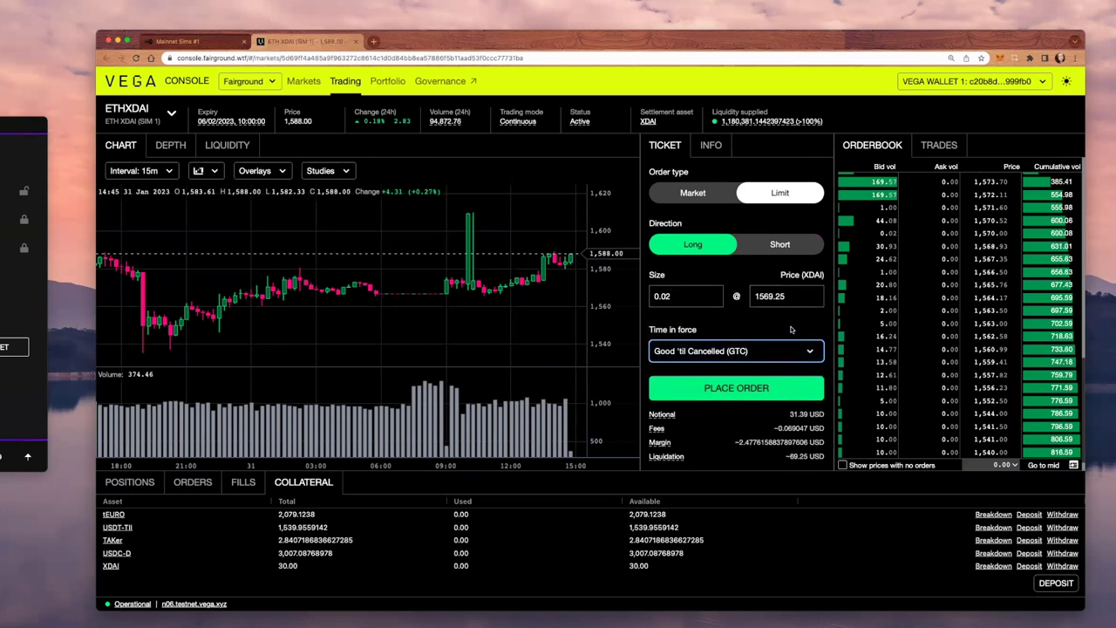
click(796, 296)
key(BackSpace)
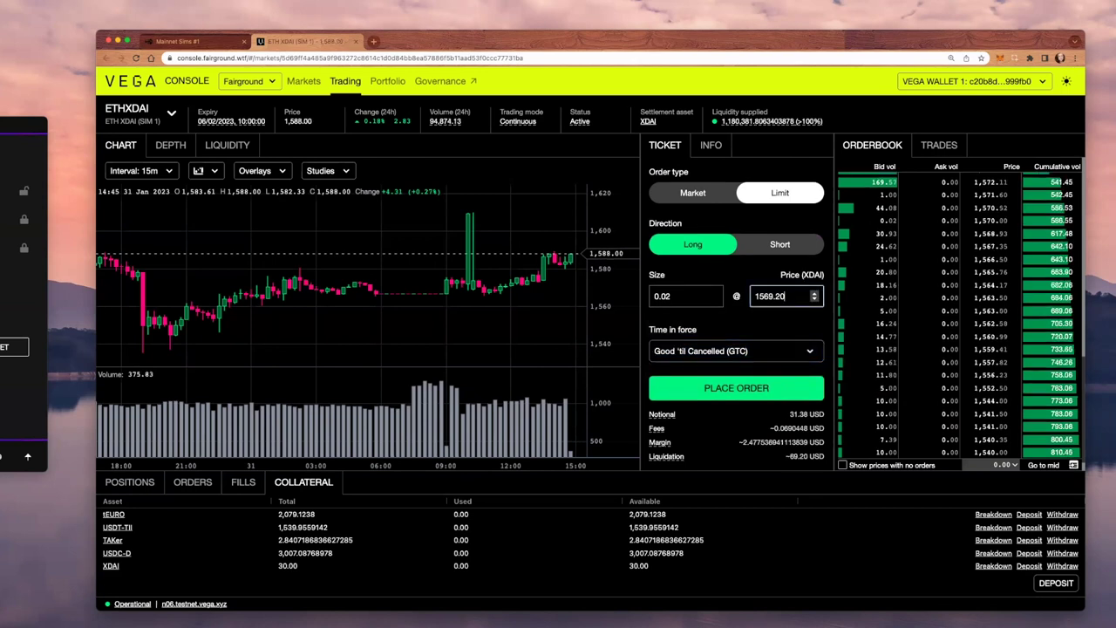
click(802, 322)
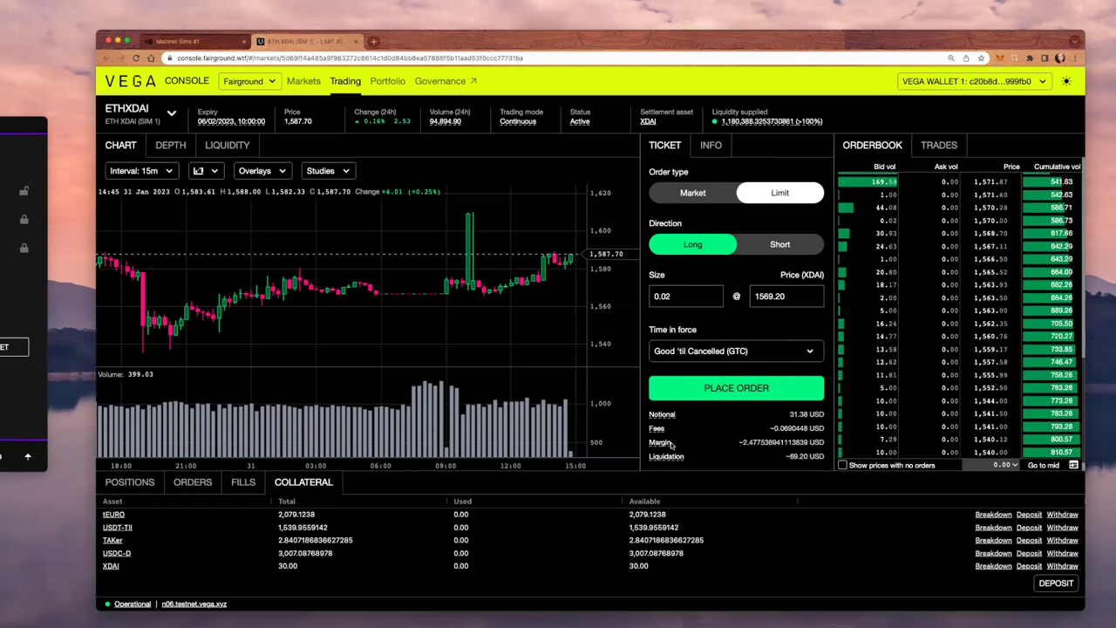
mouse_move(663, 442)
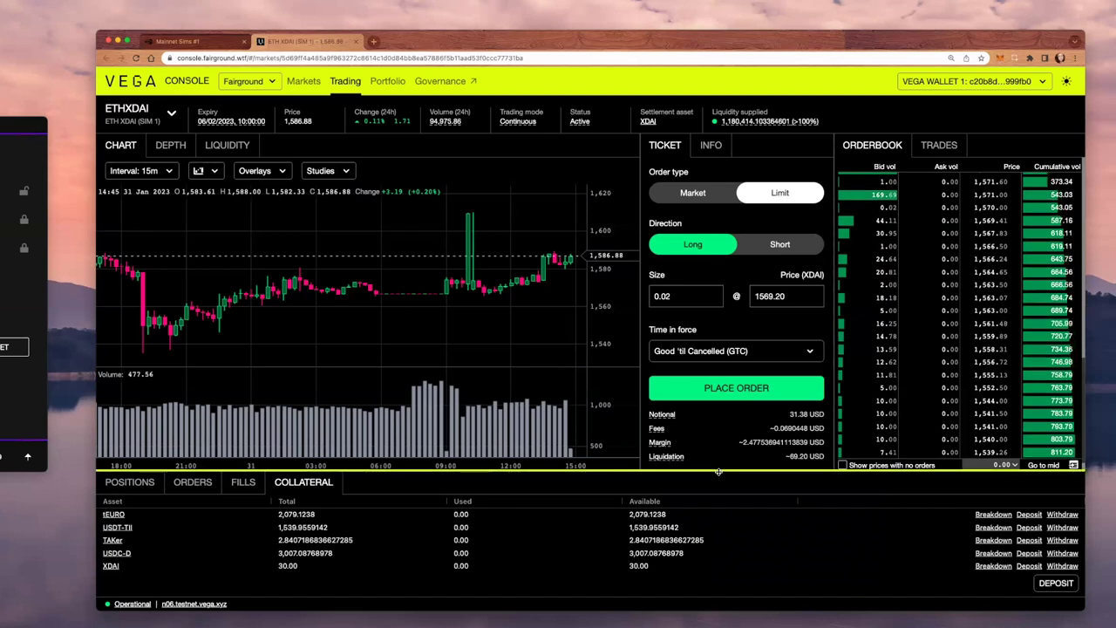
- Enlarge the bottom panel and submit the long 0.02 ETHXDAI limit order at 1569.20
drag(717, 471, 719, 469)
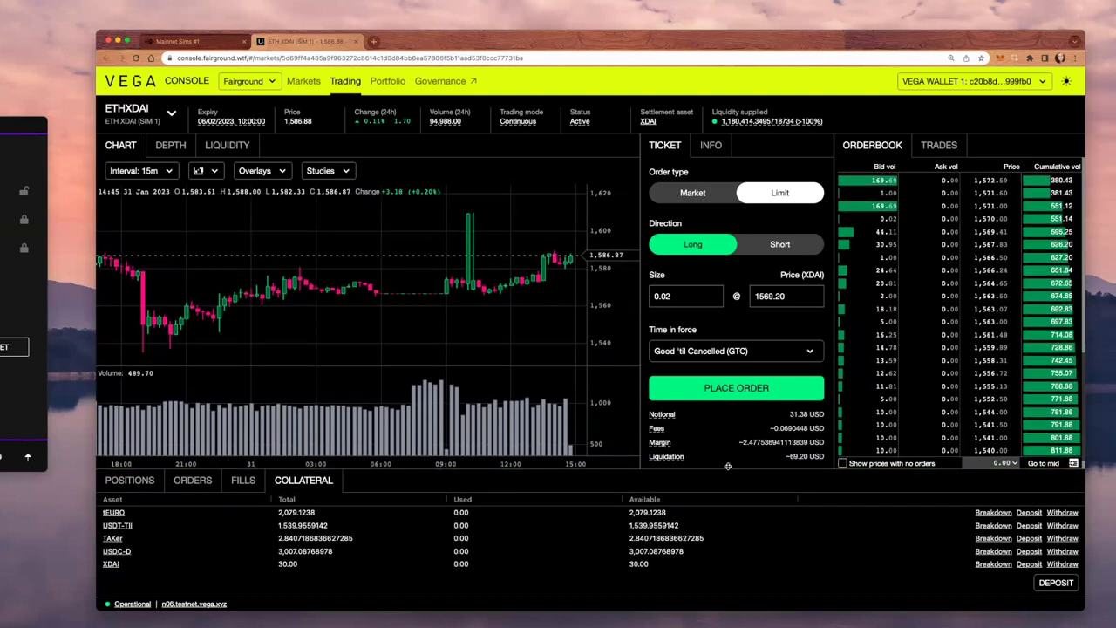
drag(727, 469, 731, 453)
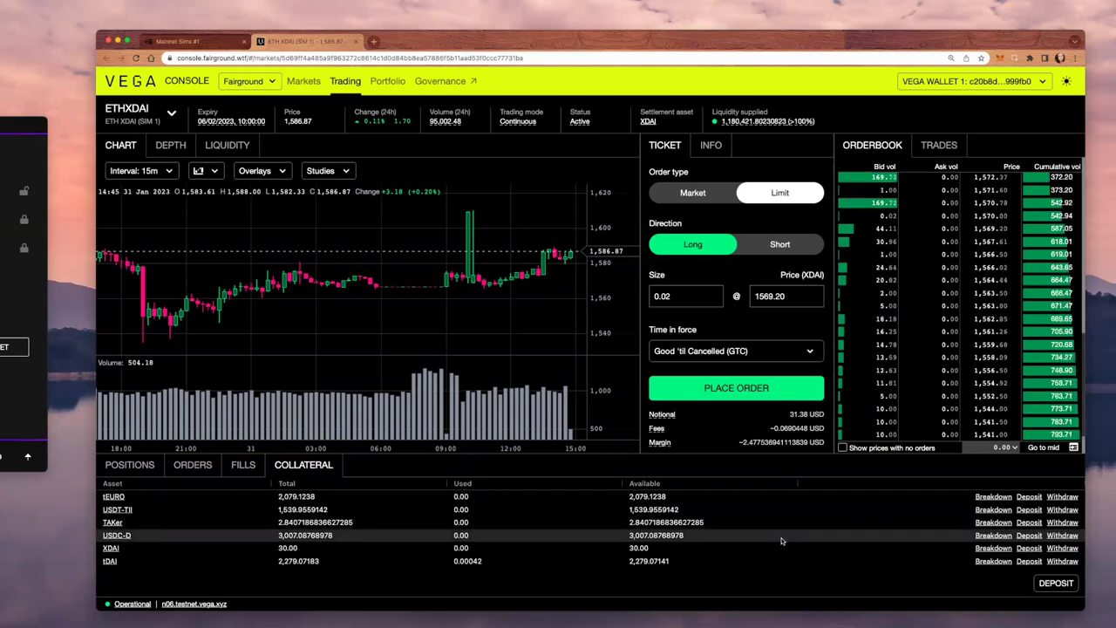
drag(776, 455, 774, 387)
click(774, 387)
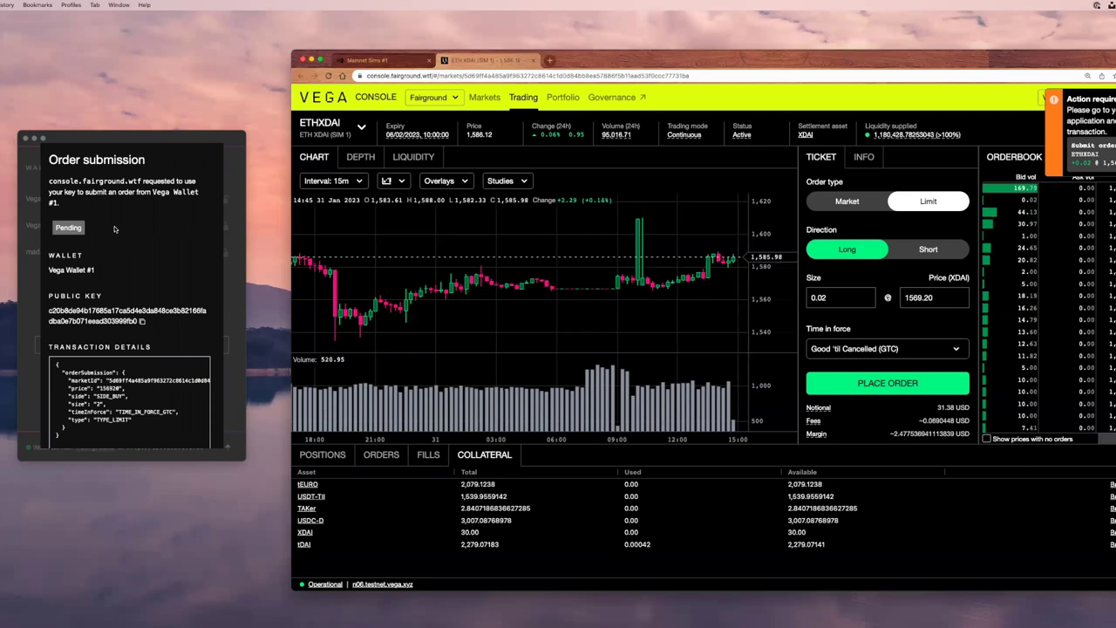
- Approve the pending ETHXDAI order-submission request in Vega Wallet
scroll(113, 228, down, 4)
scroll(114, 230, up, 4)
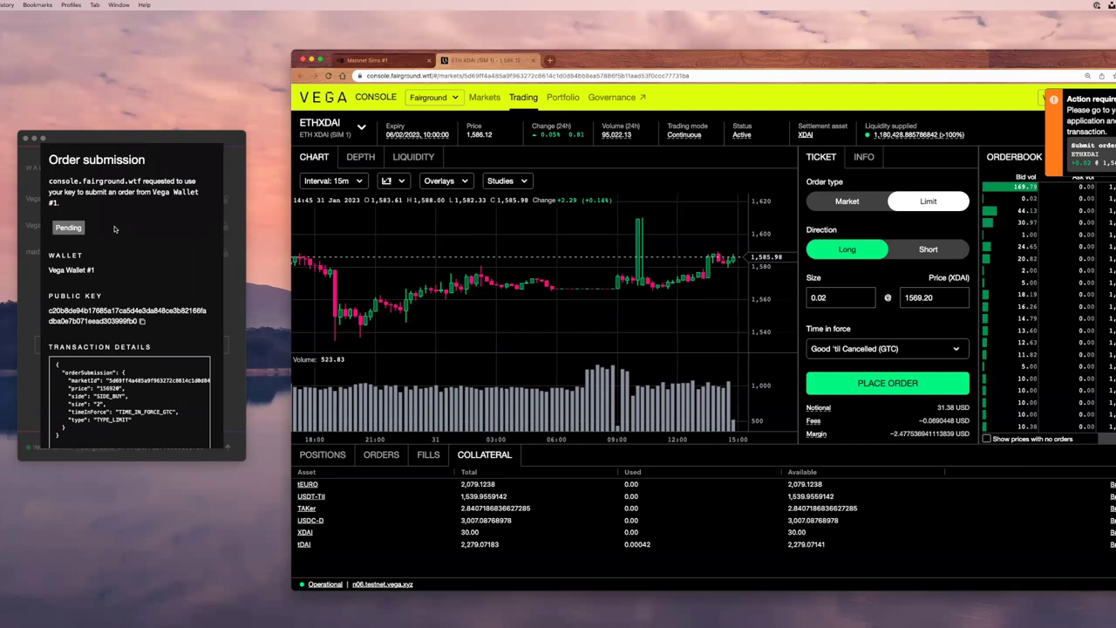
scroll(113, 228, down, 3)
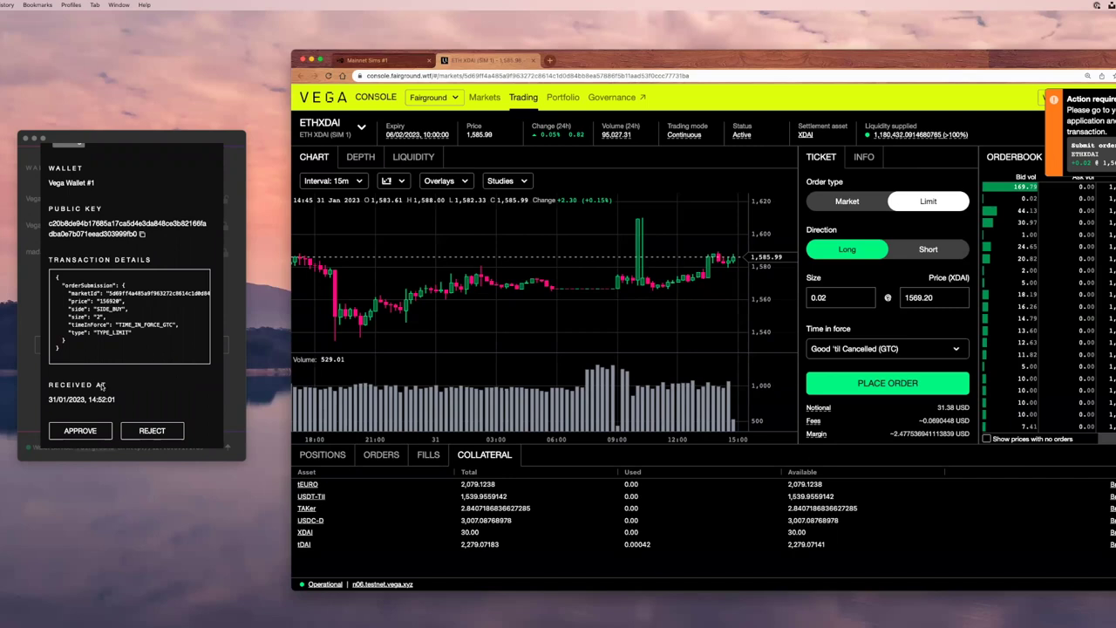
click(160, 389)
click(78, 431)
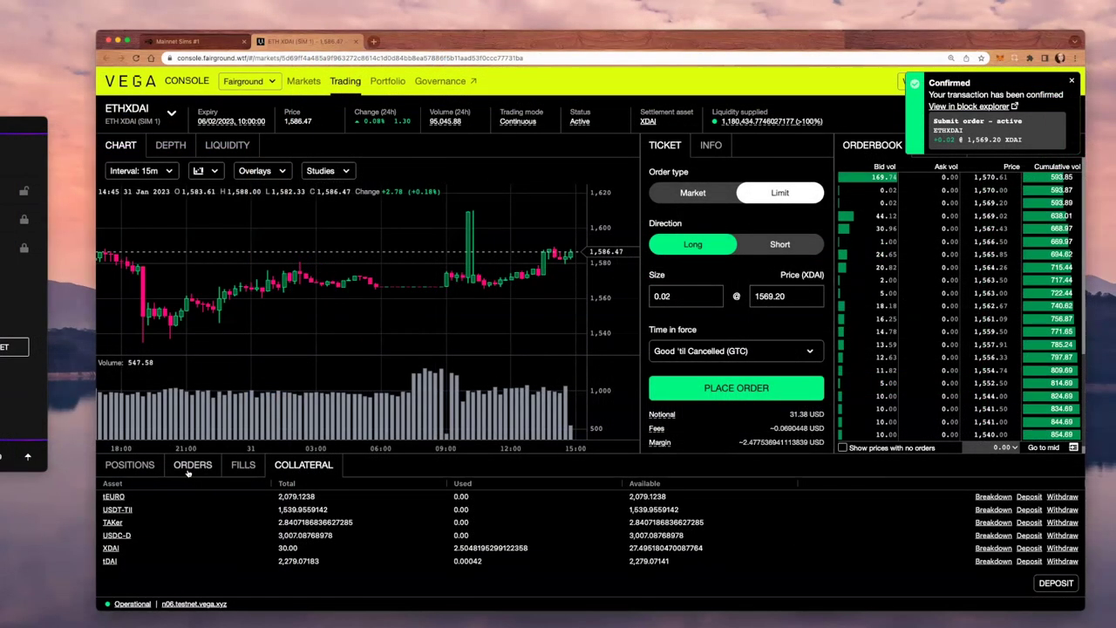
- Show the Orders list with the Active +0.02 GTC limit order at 1,569.20
click(191, 464)
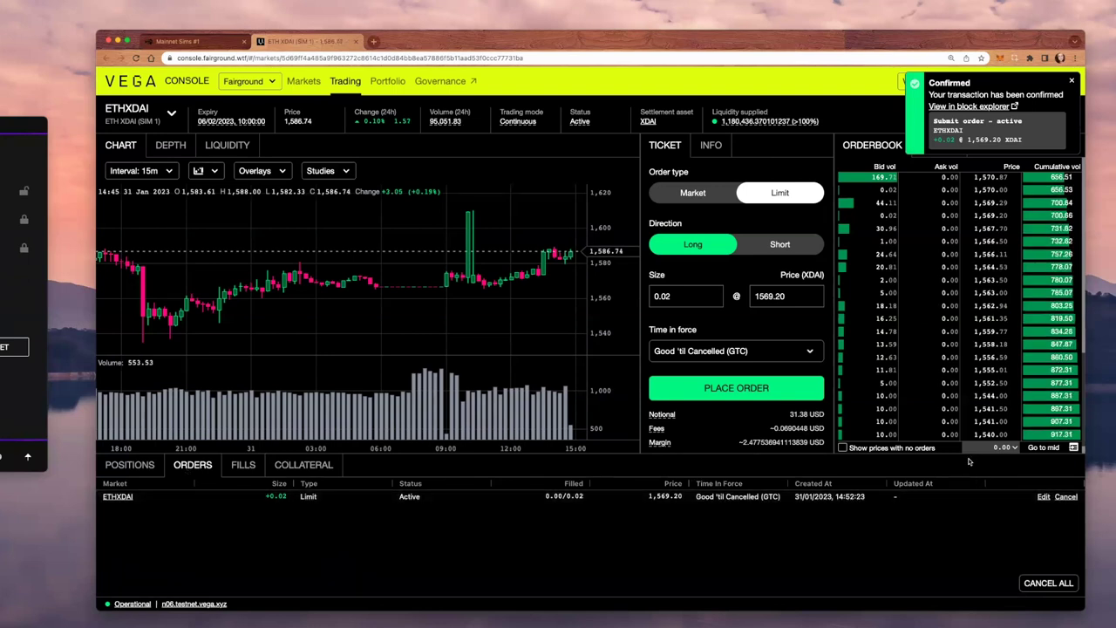
mouse_move(969, 458)
mouse_down()
mouse_move(968, 543)
mouse_move(967, 449)
mouse_up()
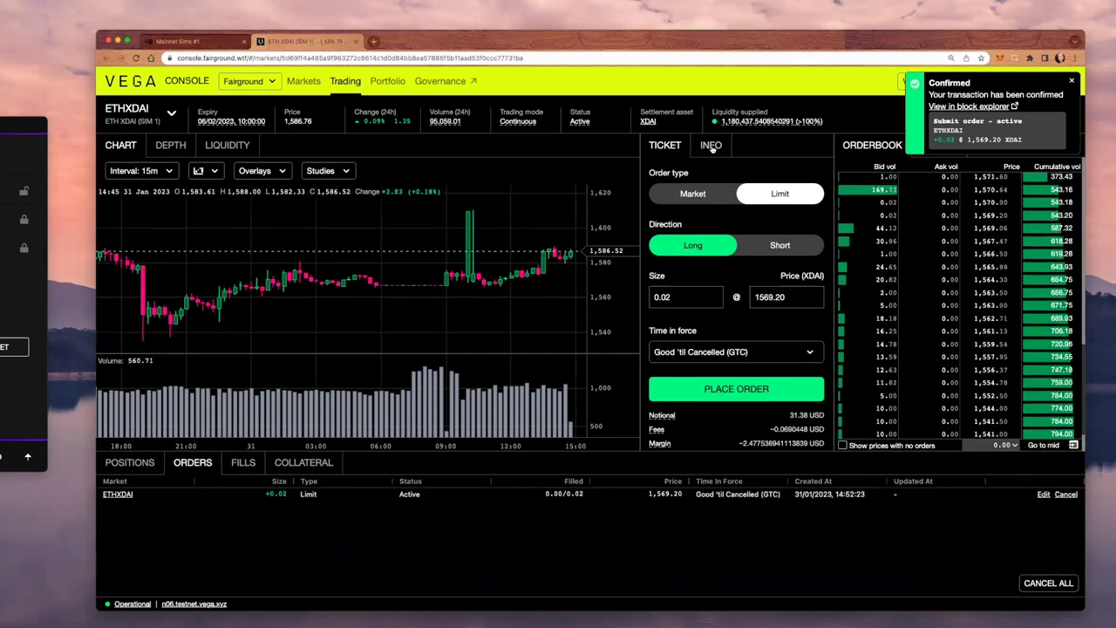
- Check the ETHXDAI market's current fees, mark and best bid/offer prices, and key details
click(712, 146)
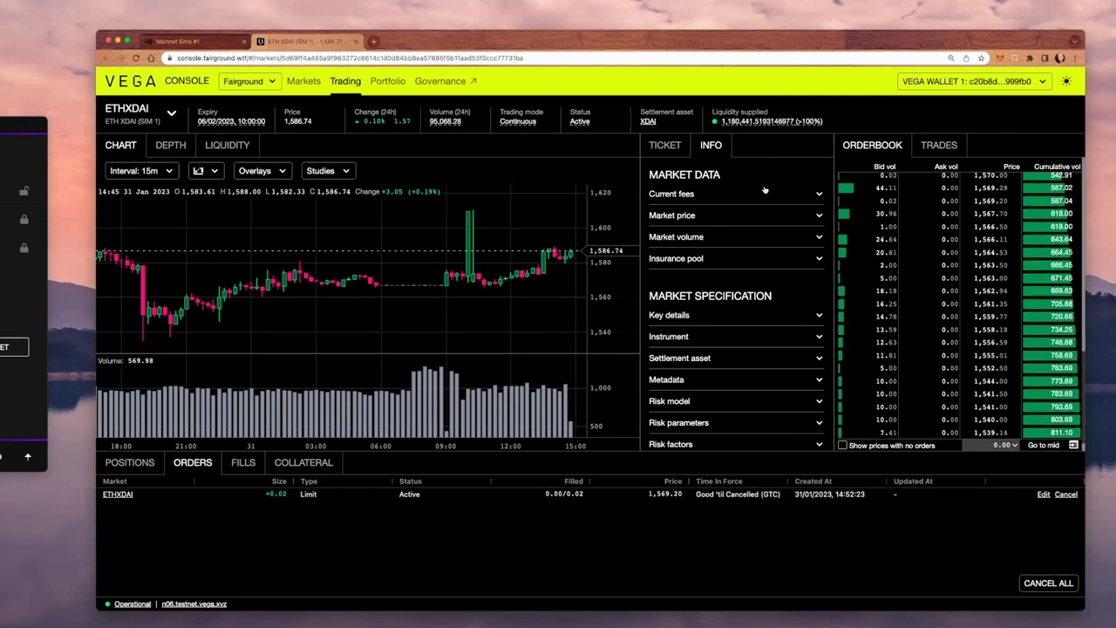
click(764, 194)
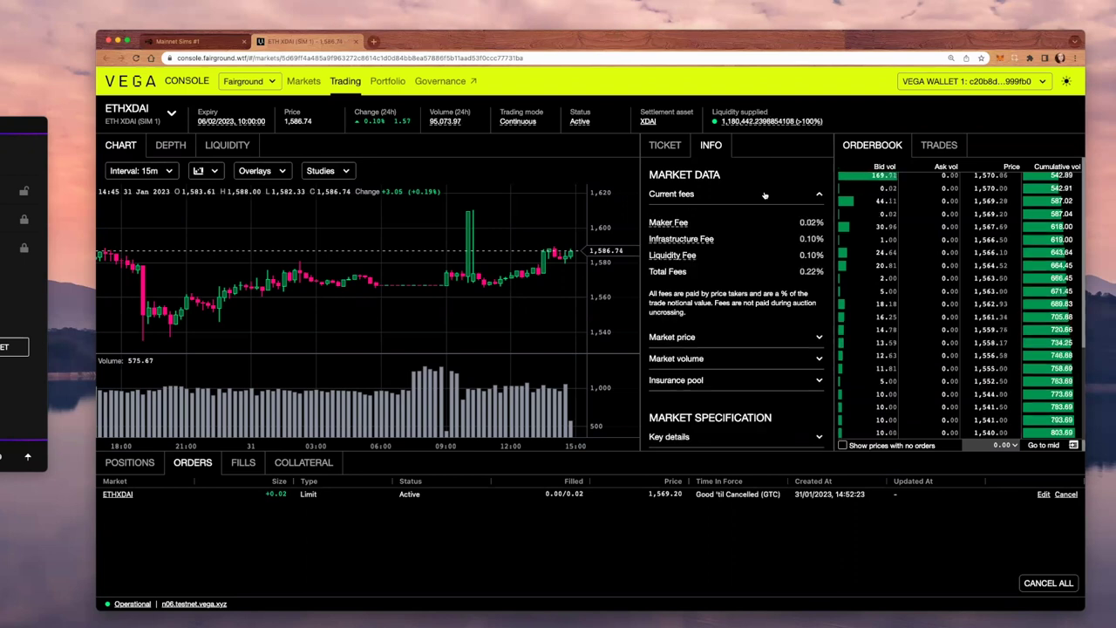
click(764, 195)
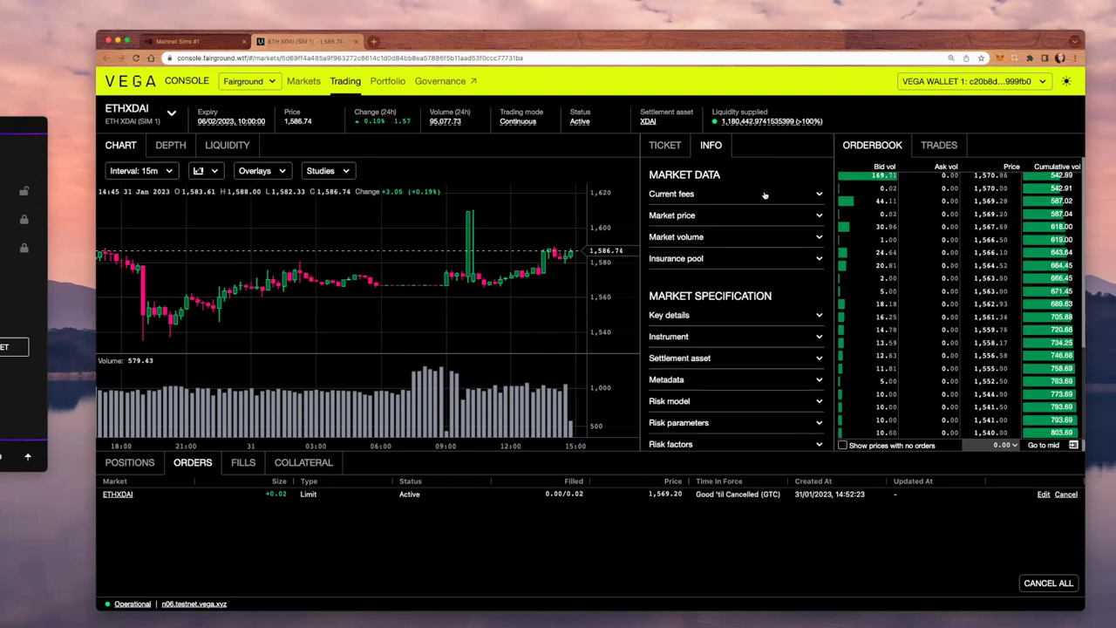
click(738, 215)
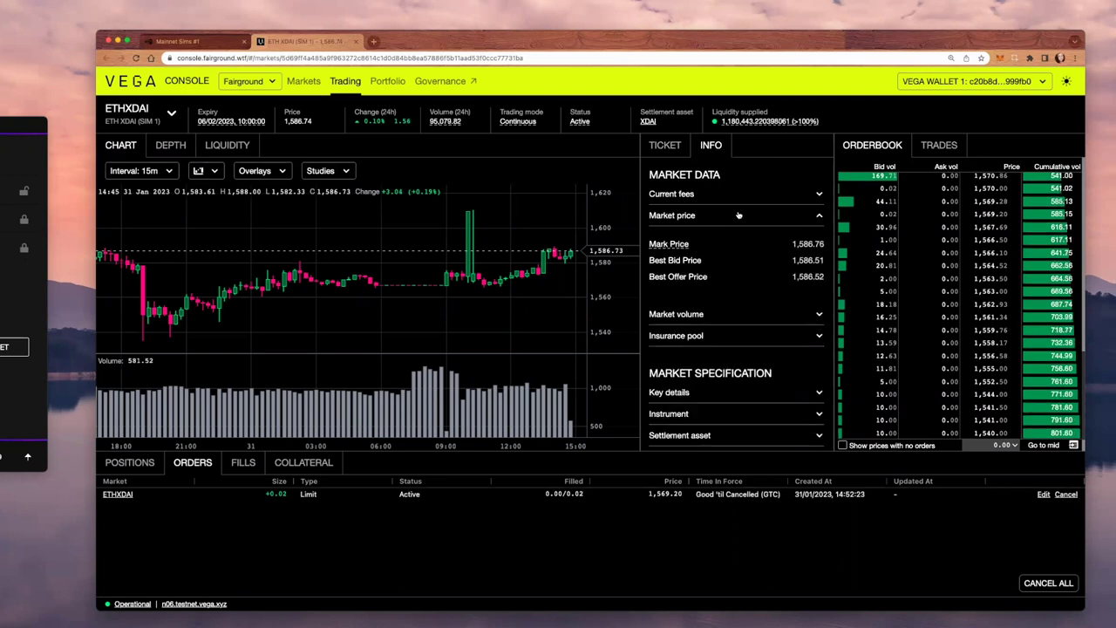
click(737, 215)
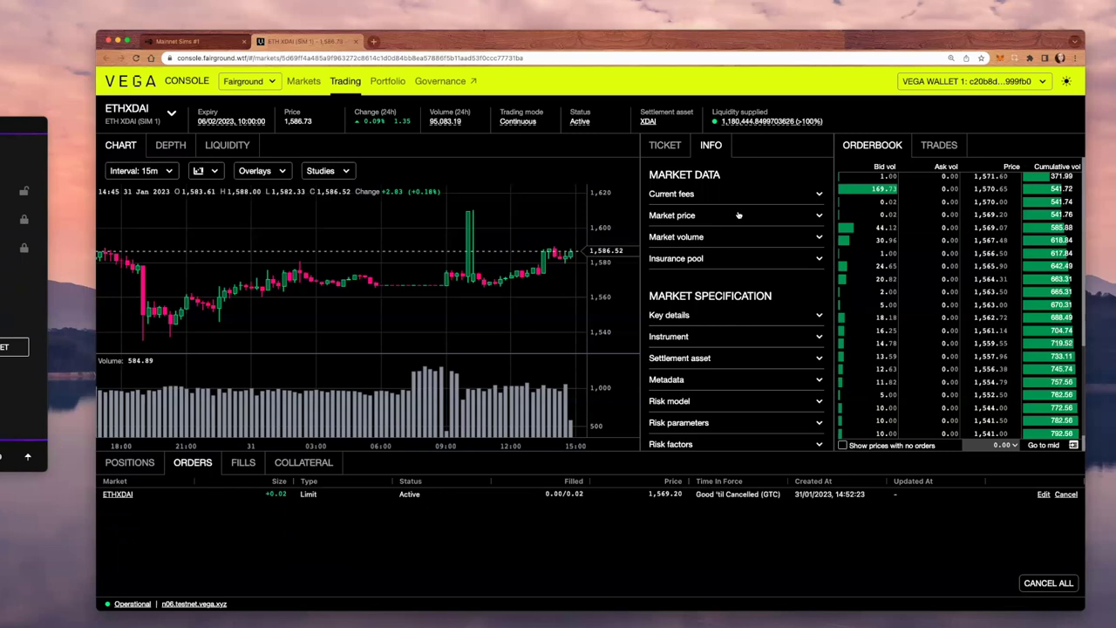
click(737, 317)
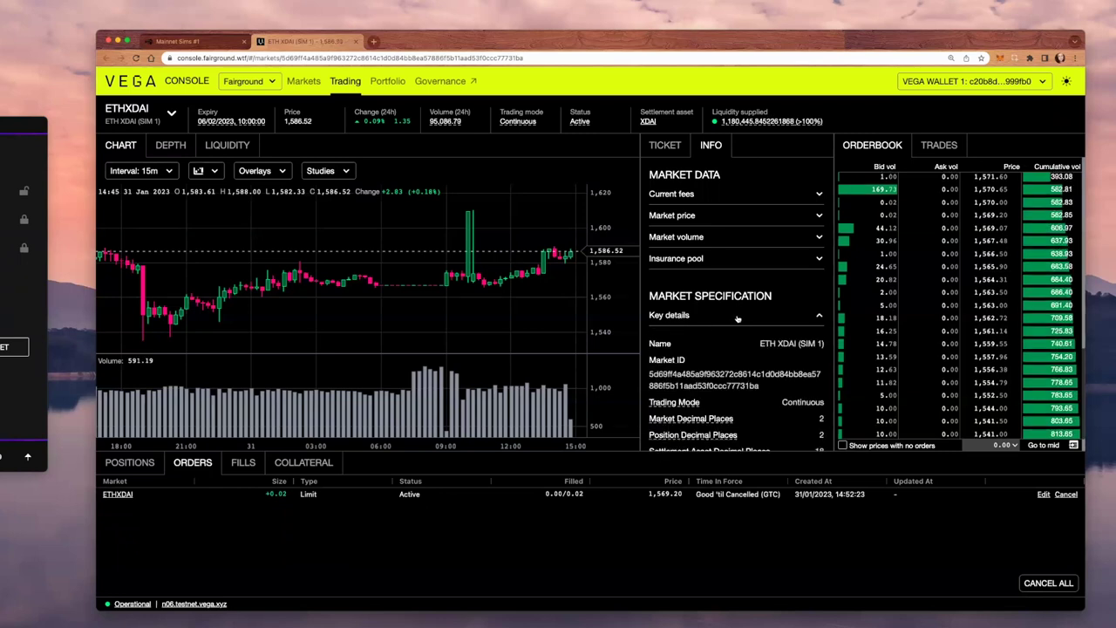
scroll(736, 318, down, 2)
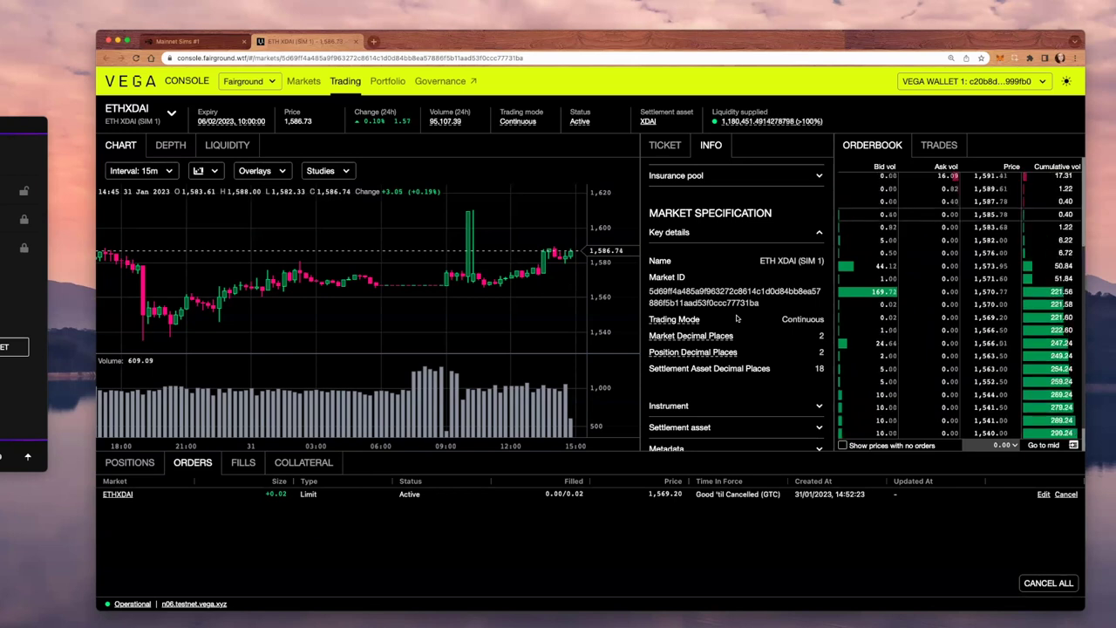
- Try a 0.0002 order size, see the minimum-size error, change it to 0.002, and return to INFO
click(668, 146)
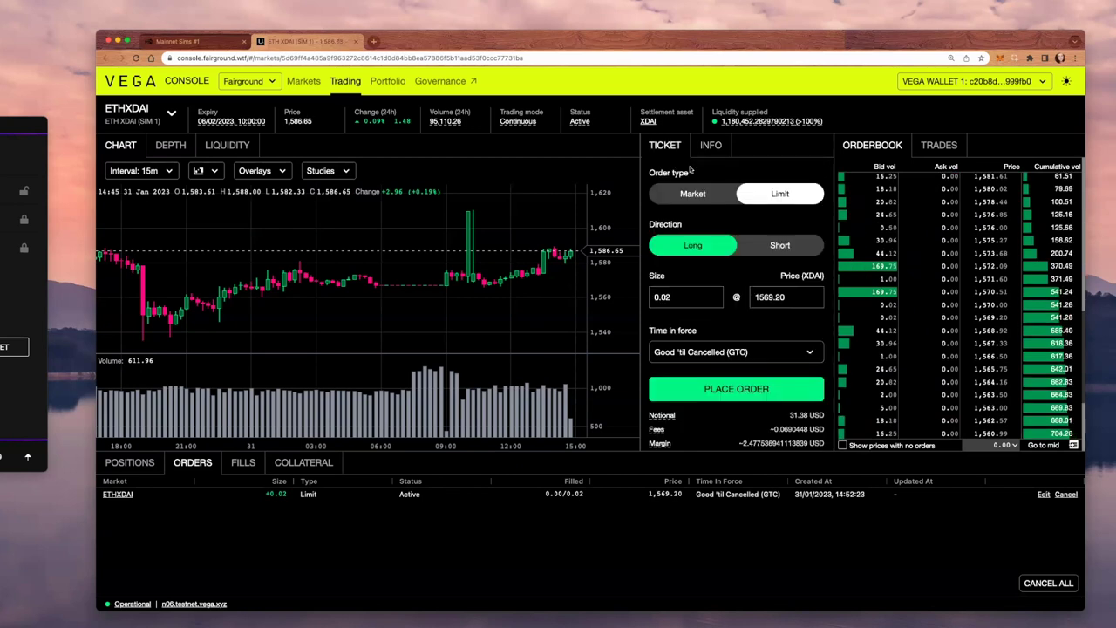
click(665, 296)
text(00)
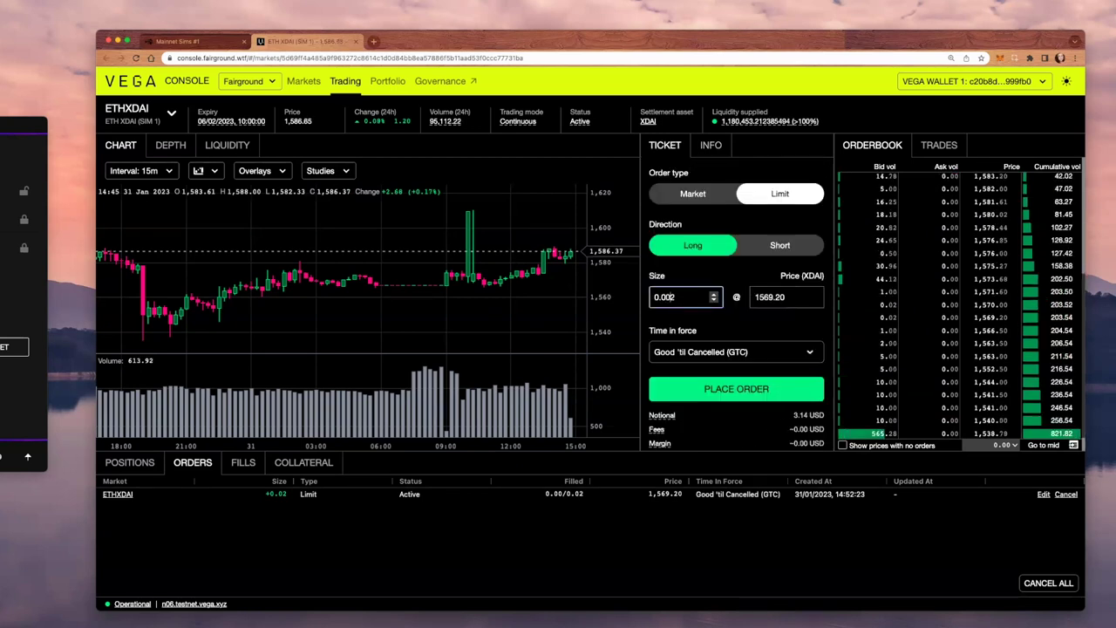
key(Tab)
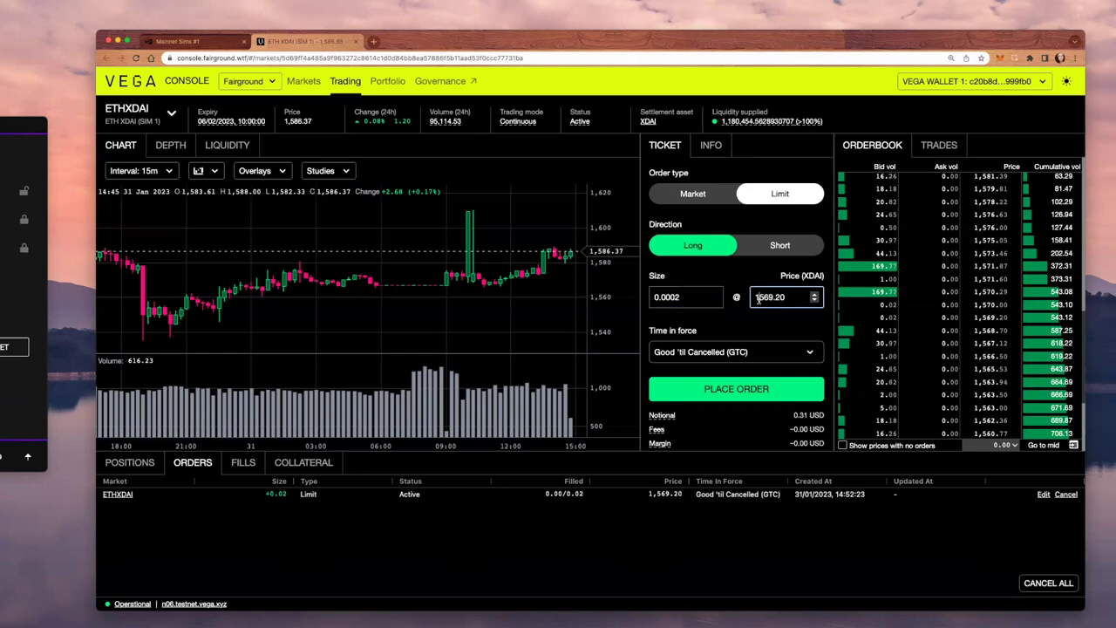
click(728, 389)
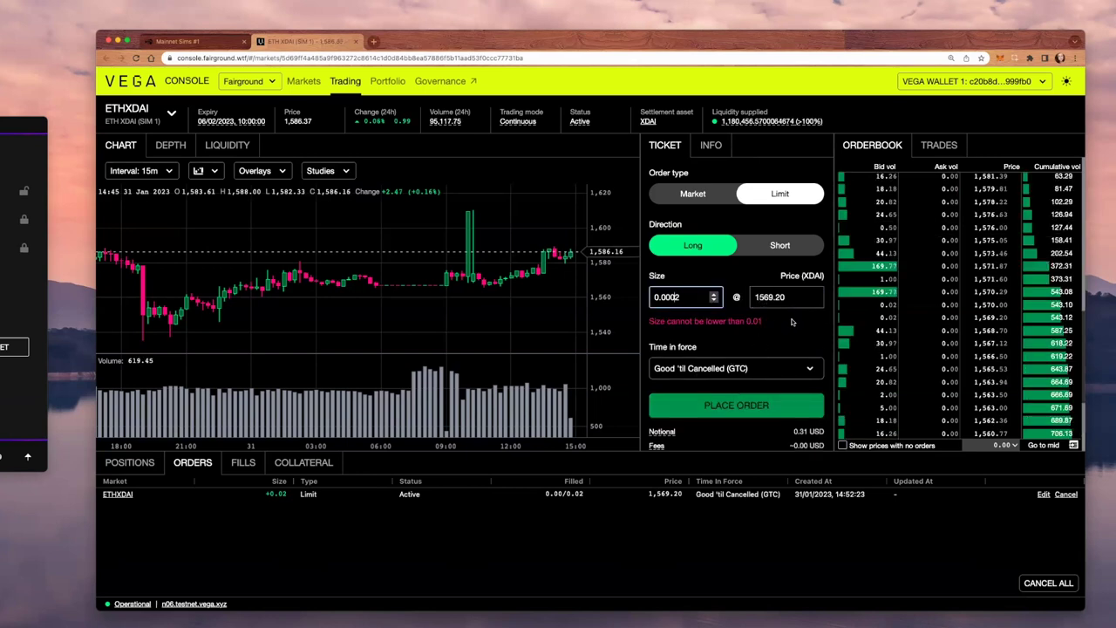
key(BackSpace)
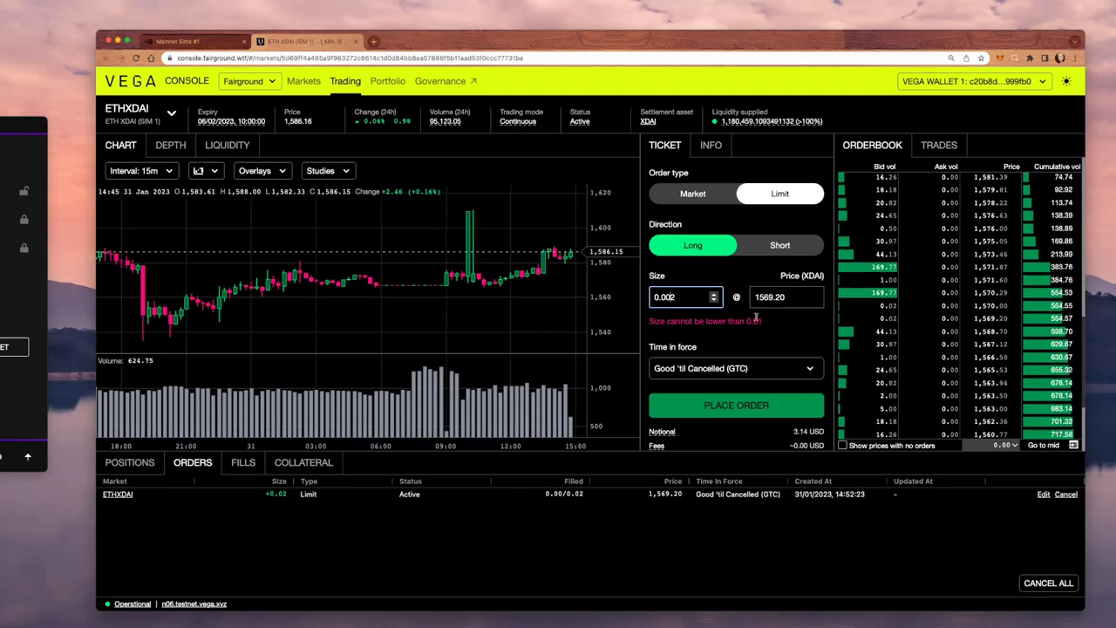
click(711, 147)
- Expand the Proposal section under Market Governance and open View governance proposal
scroll(770, 296, down, 3)
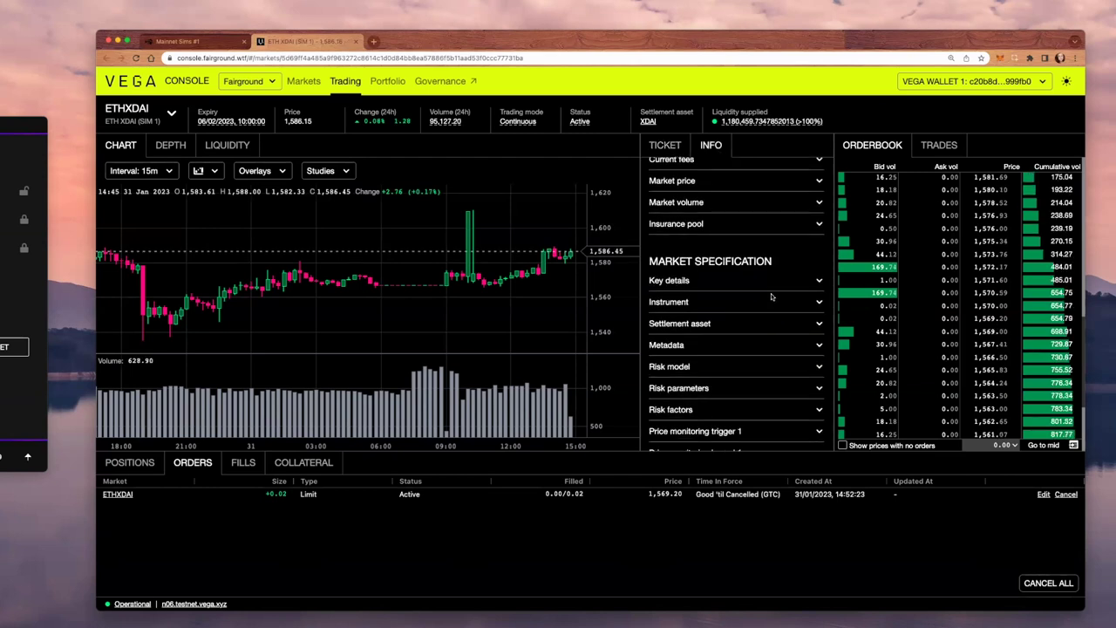
scroll(765, 294, up, 1)
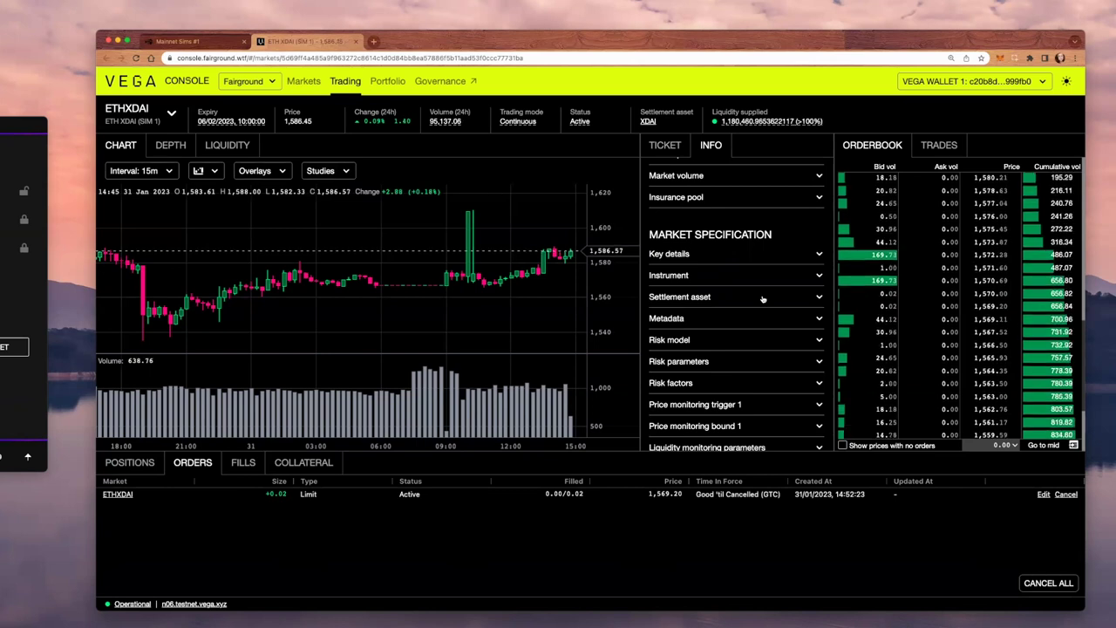
scroll(762, 299, down, 3)
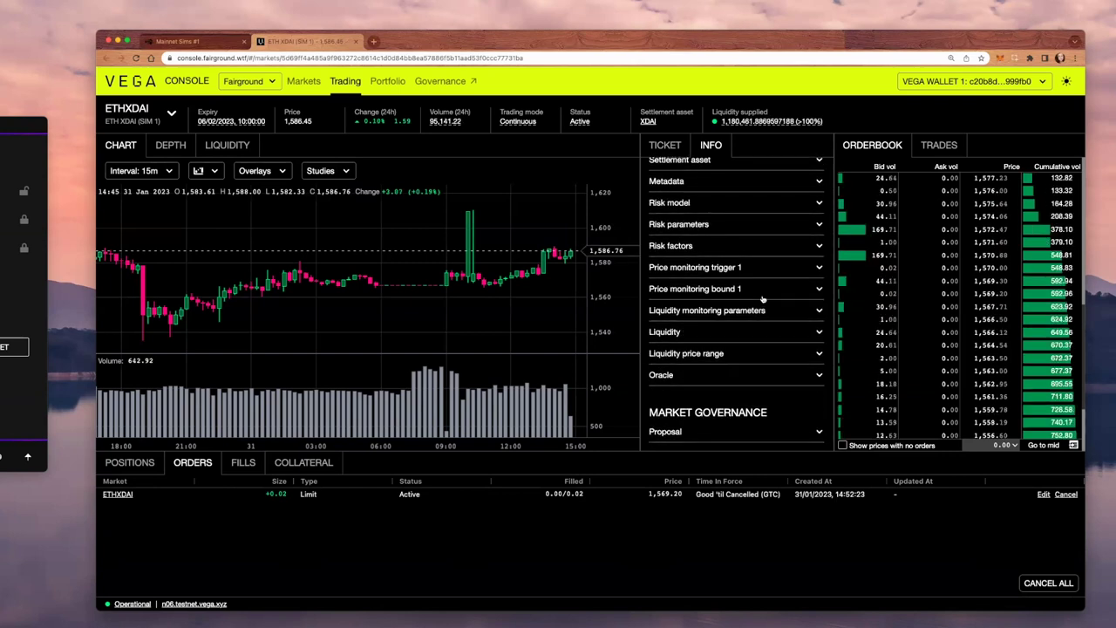
click(771, 430)
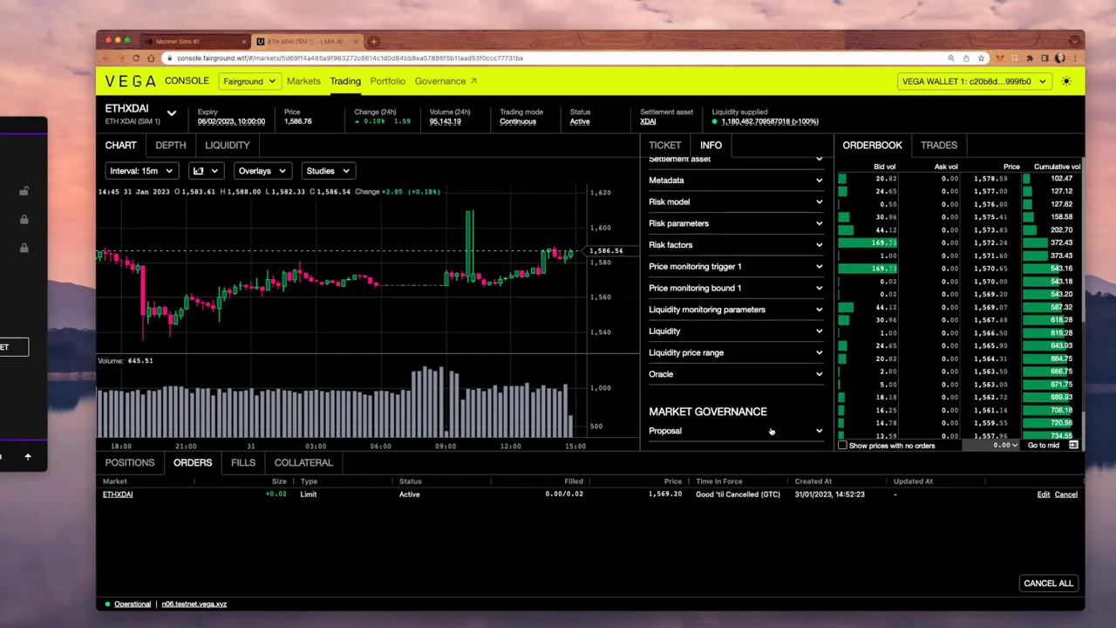
scroll(771, 431, down, 1)
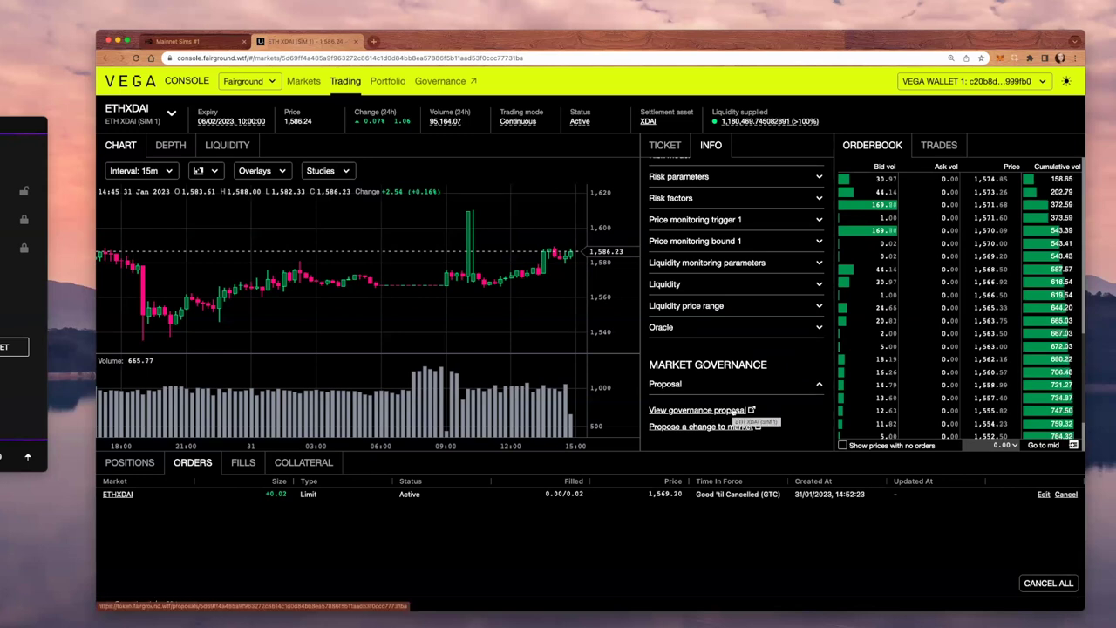
click(730, 410)
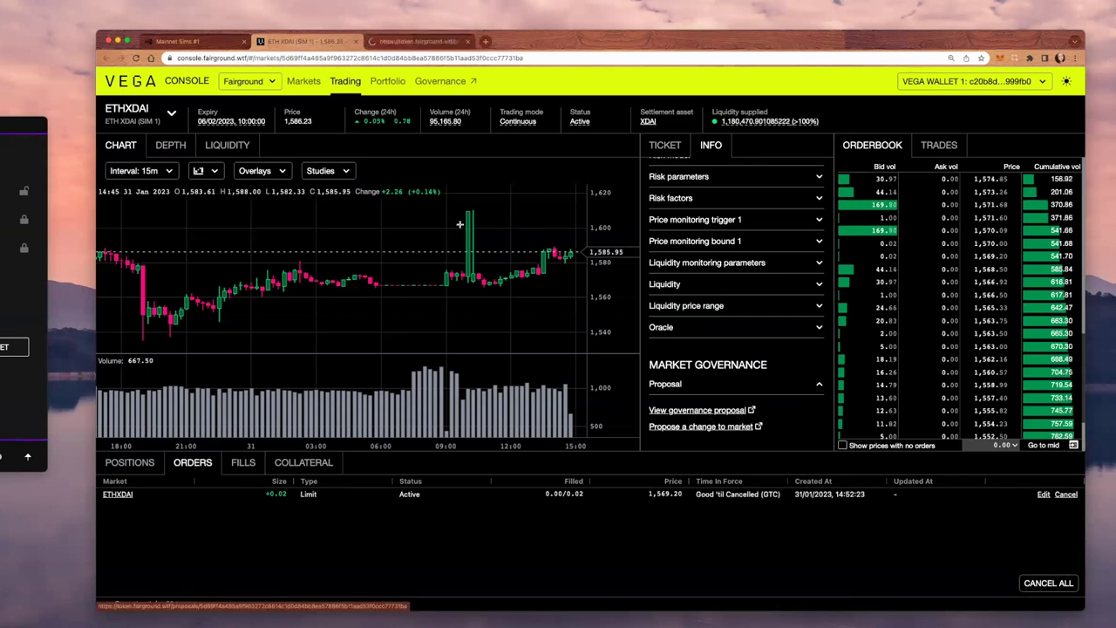
- Read the enacted ETH XDAI (SIM 1) proposal's 100% vote for and its proposal terms JSON
click(440, 43)
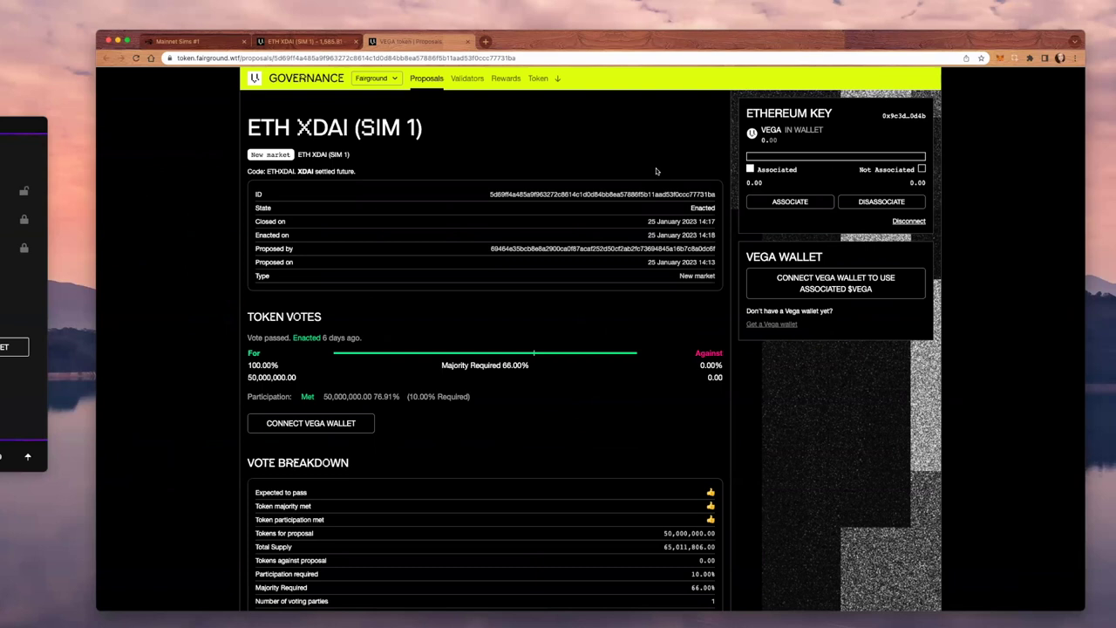
scroll(681, 247, down, 5)
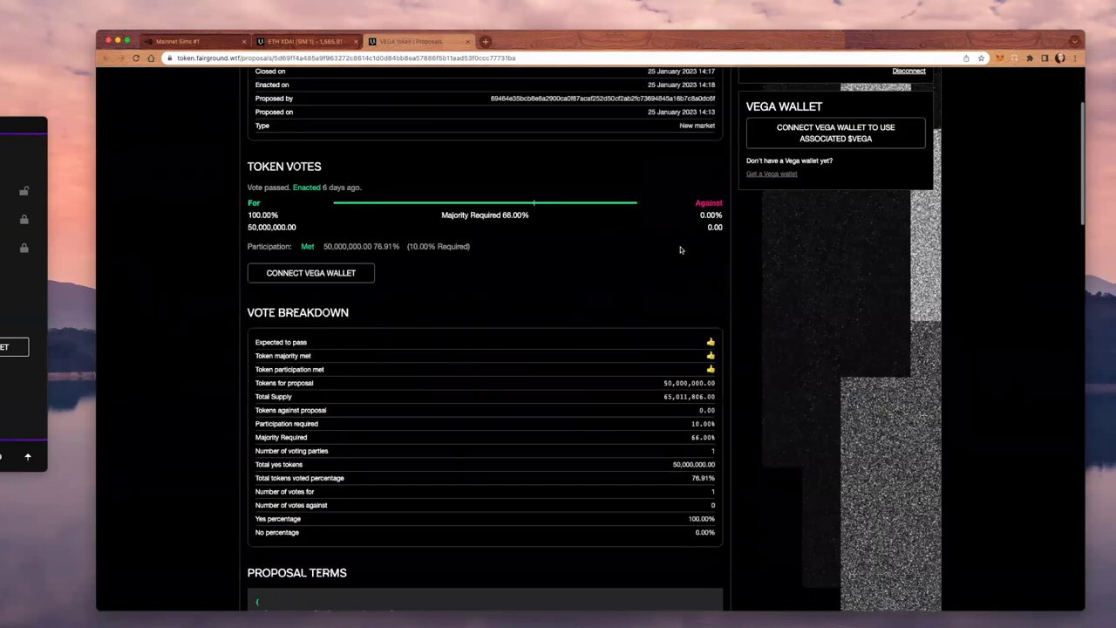
scroll(680, 250, down, 2)
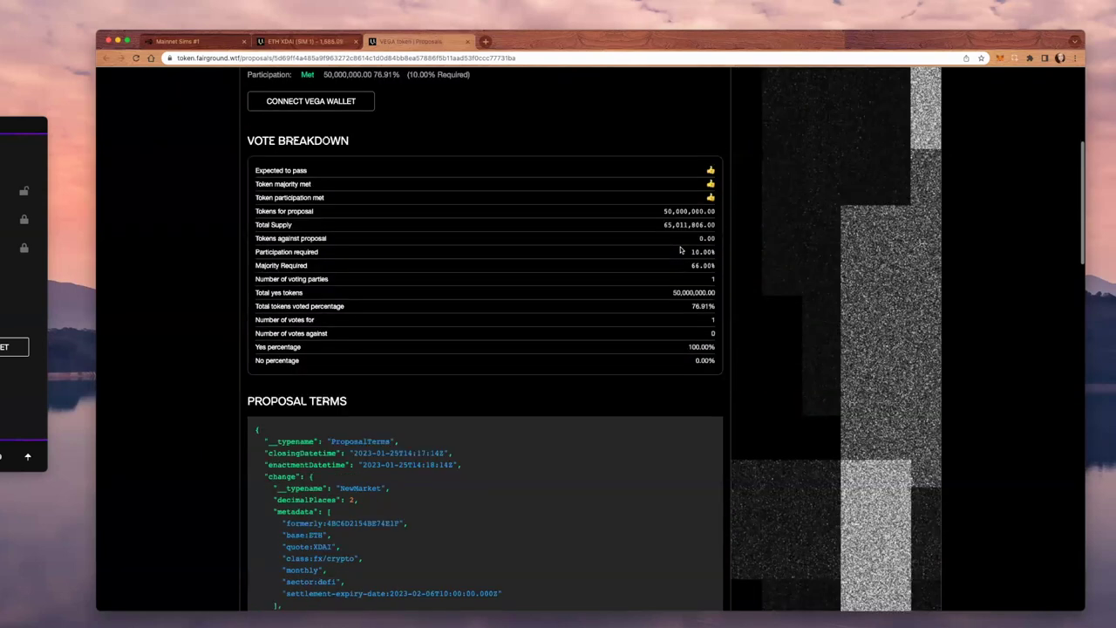
scroll(680, 250, down, 5)
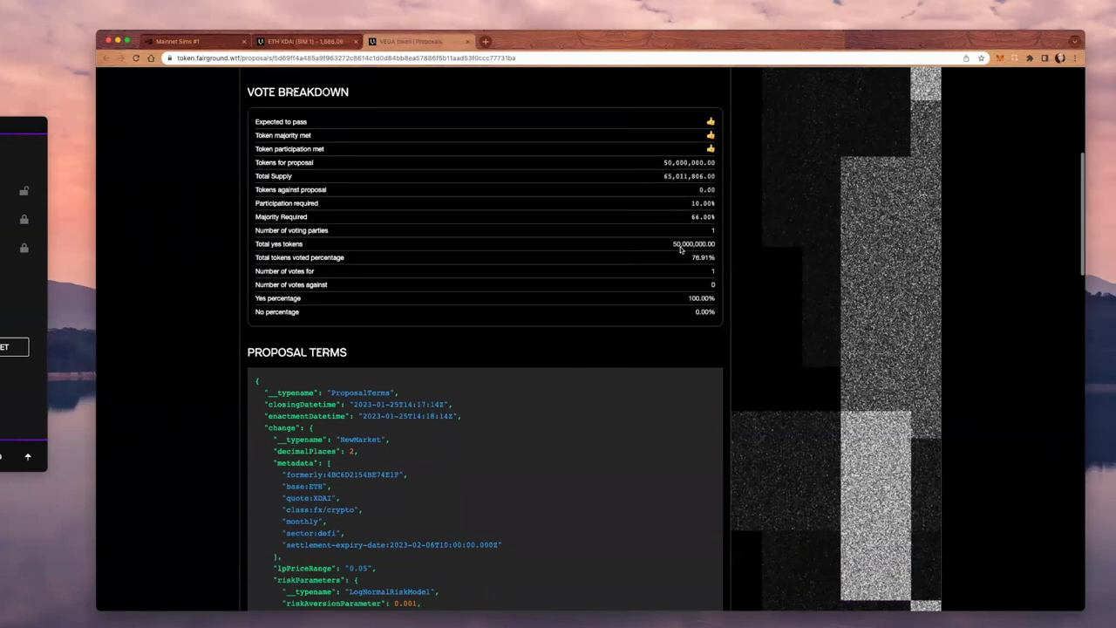
scroll(680, 250, down, 3)
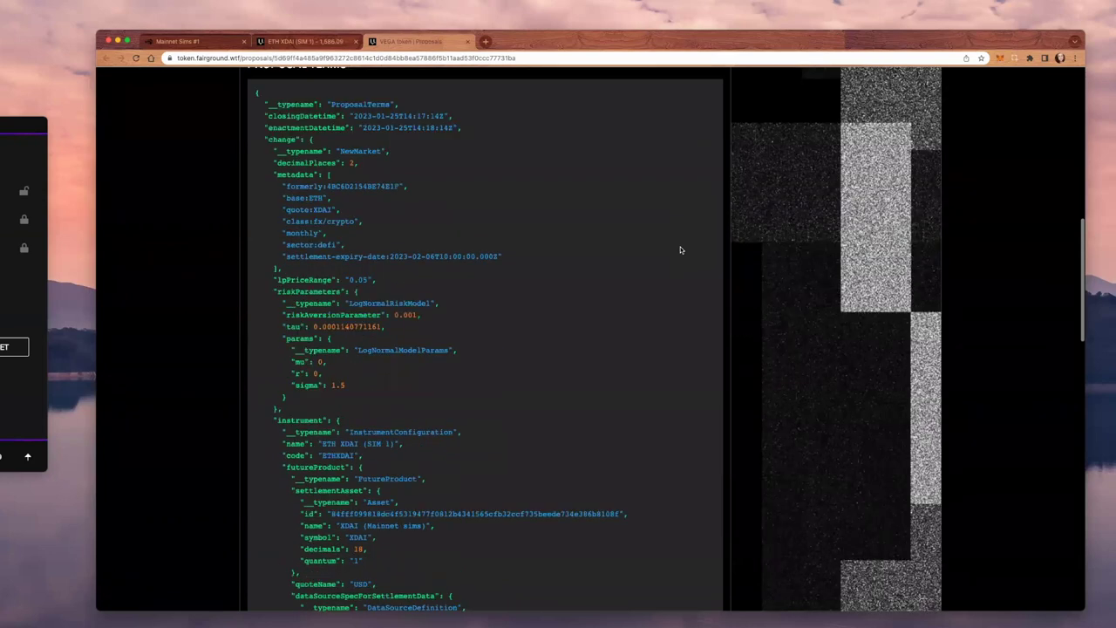
scroll(680, 250, down, 3)
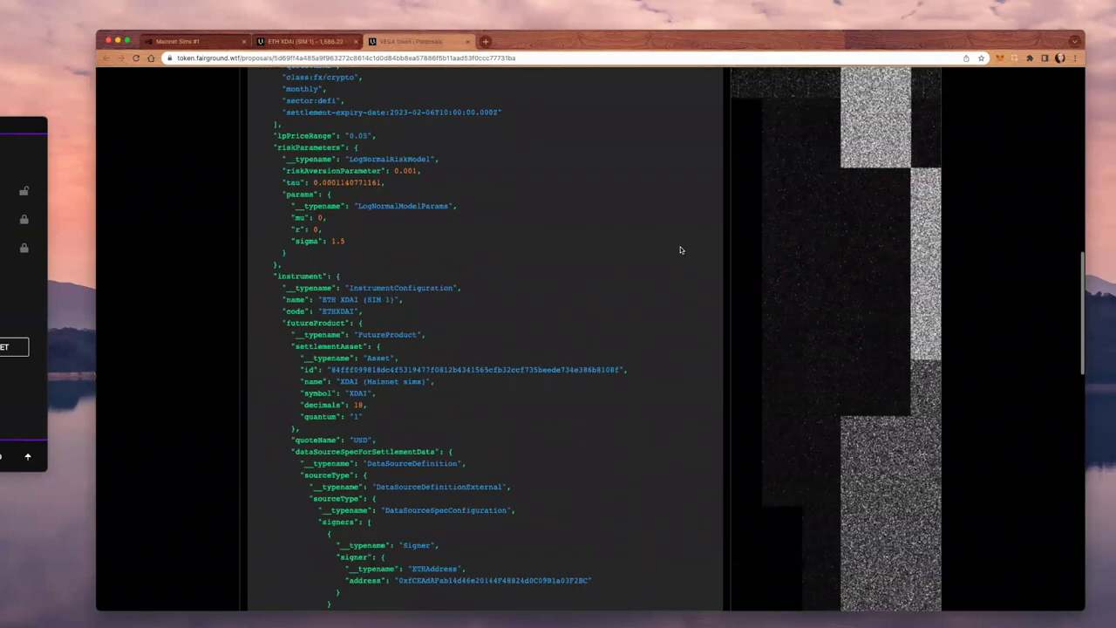
scroll(680, 250, down, 5)
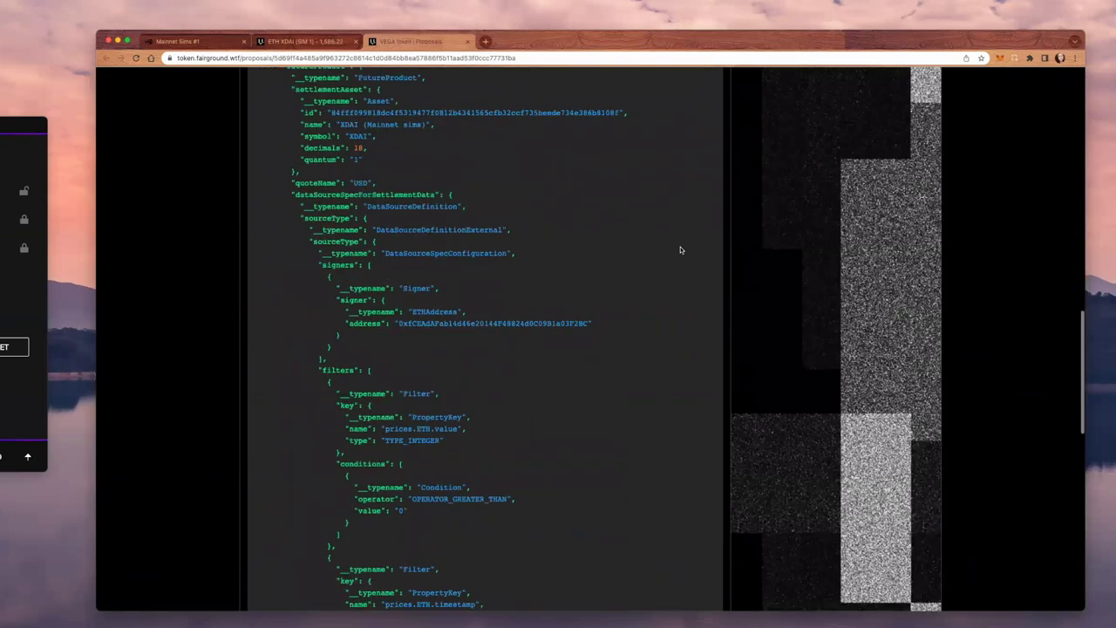
scroll(680, 250, down, 8)
scroll(680, 250, down, 8)
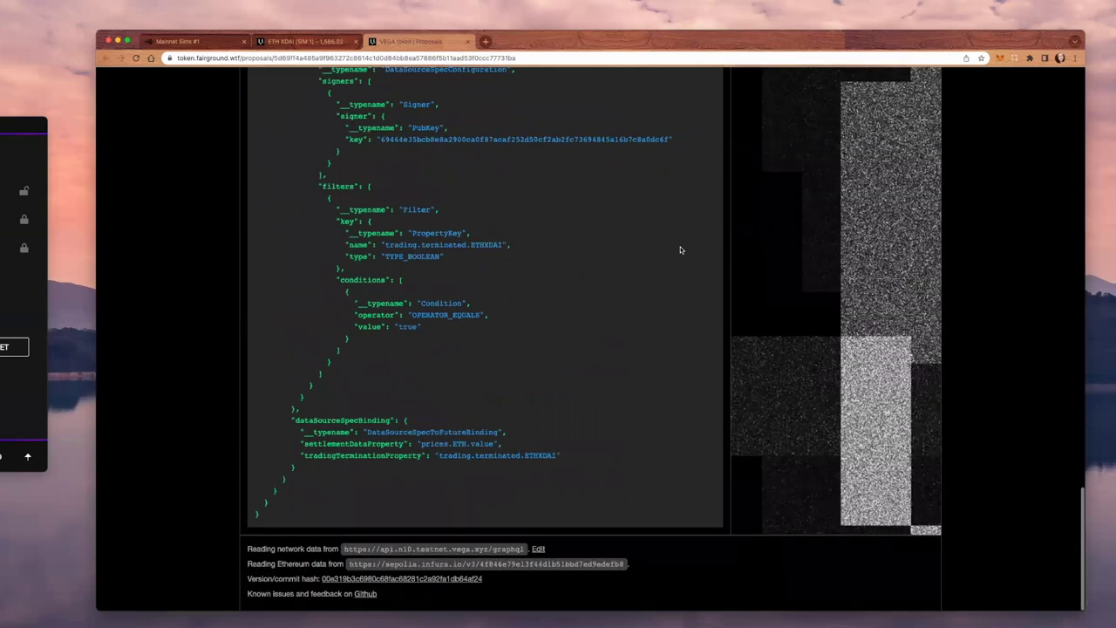
scroll(680, 250, up, 4)
scroll(680, 250, up, 11)
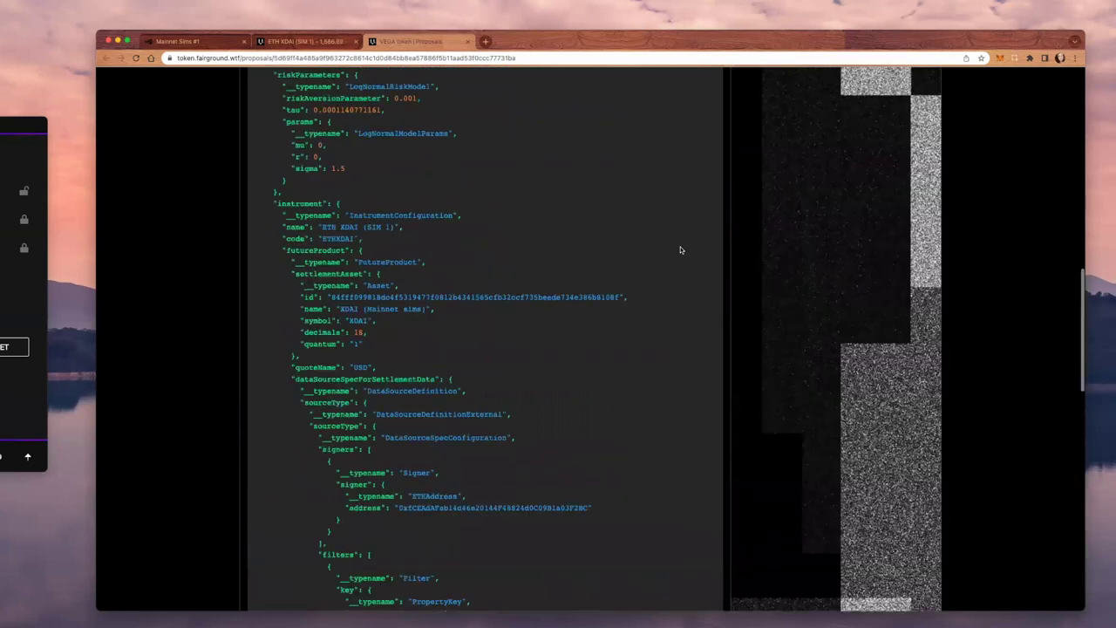
scroll(680, 251, up, 11)
scroll(680, 250, up, 8)
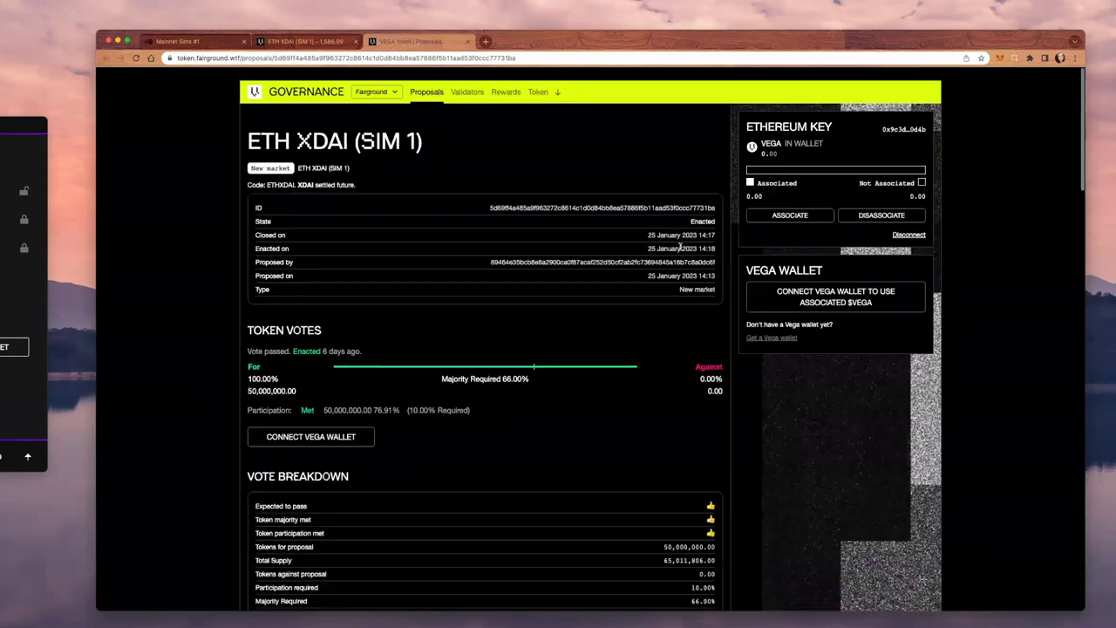